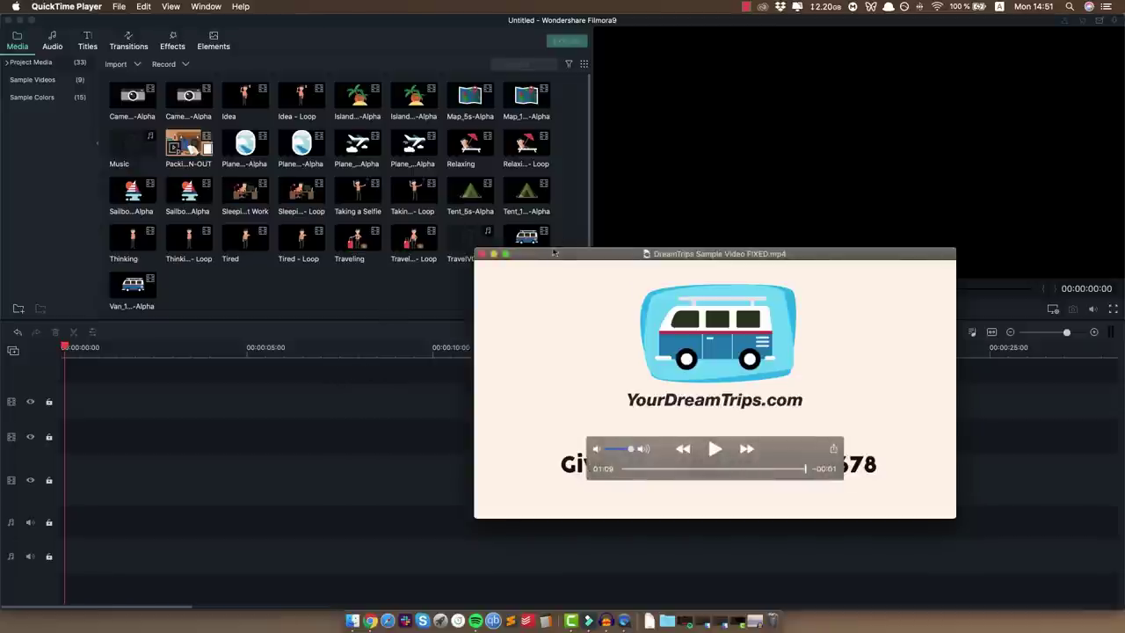
# - Move the QuickTime sample video window slightly aside
pyautogui.moveTo(551, 258); pyautogui.dragTo(579, 290)
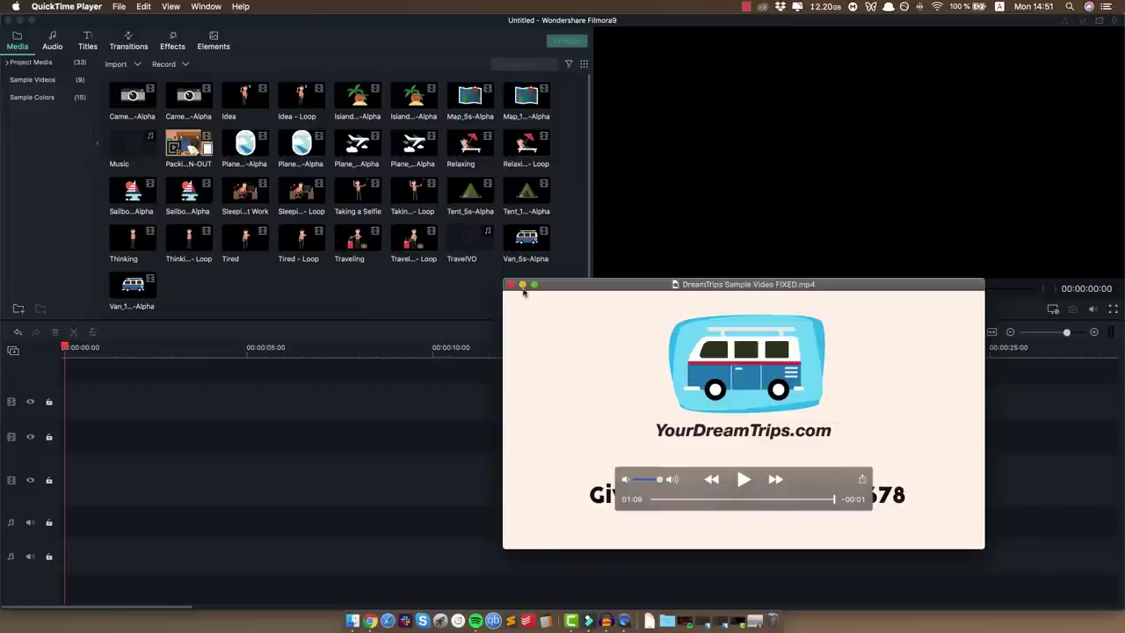
# - Minimize the sample video window and preview the Sleeping at Work clip
pyautogui.click(522, 285)
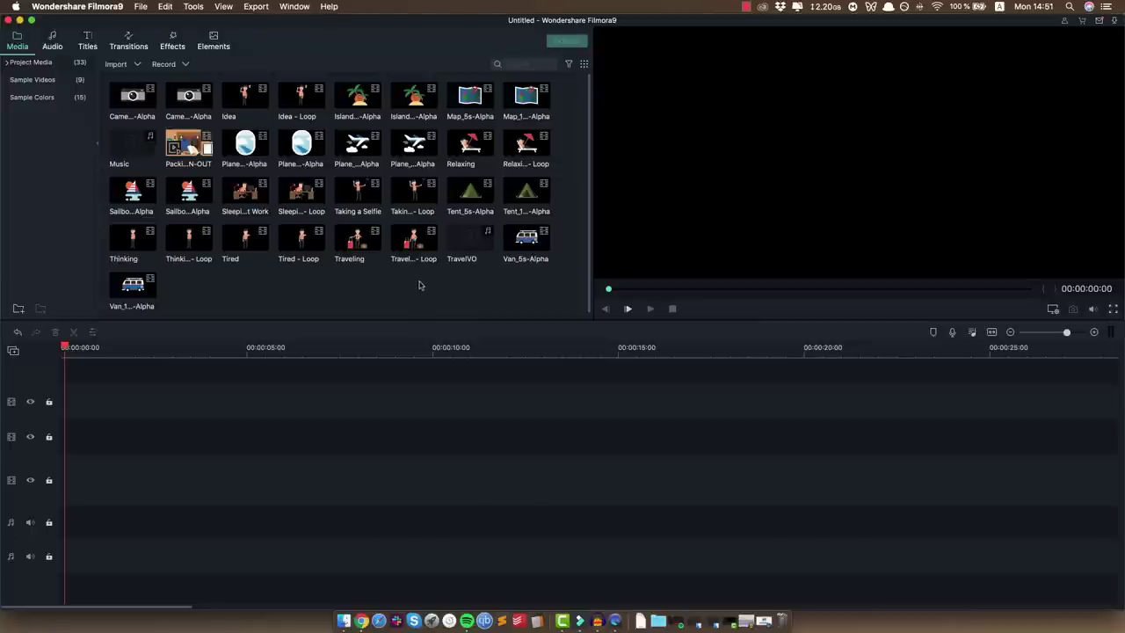
pyautogui.click(234, 193)
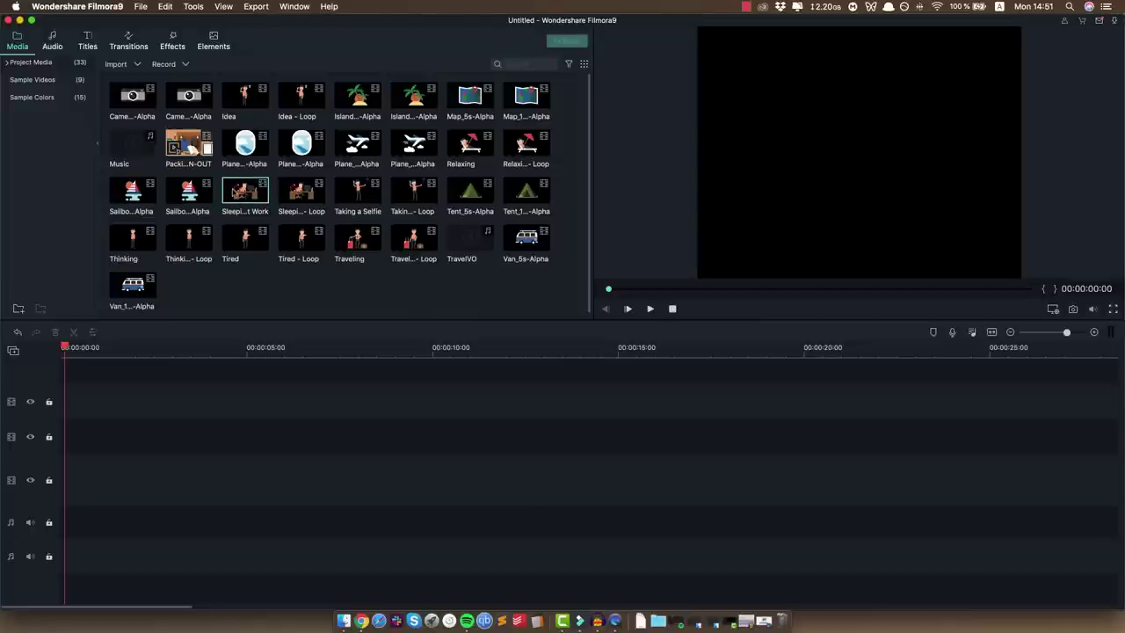
pyautogui.press('space')
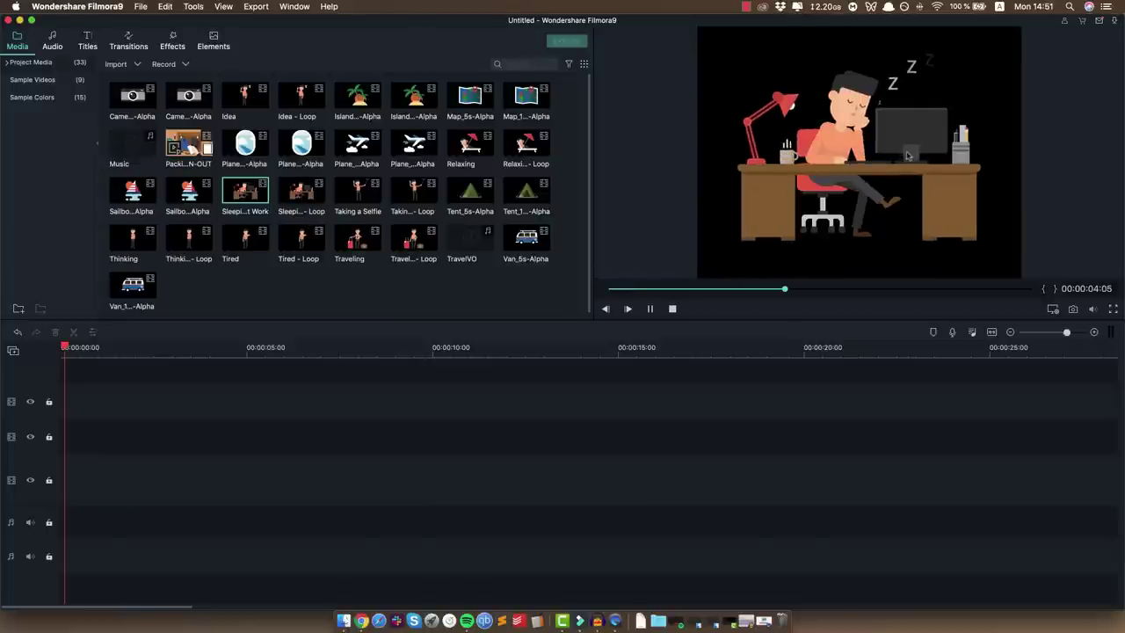
pyautogui.press('space')
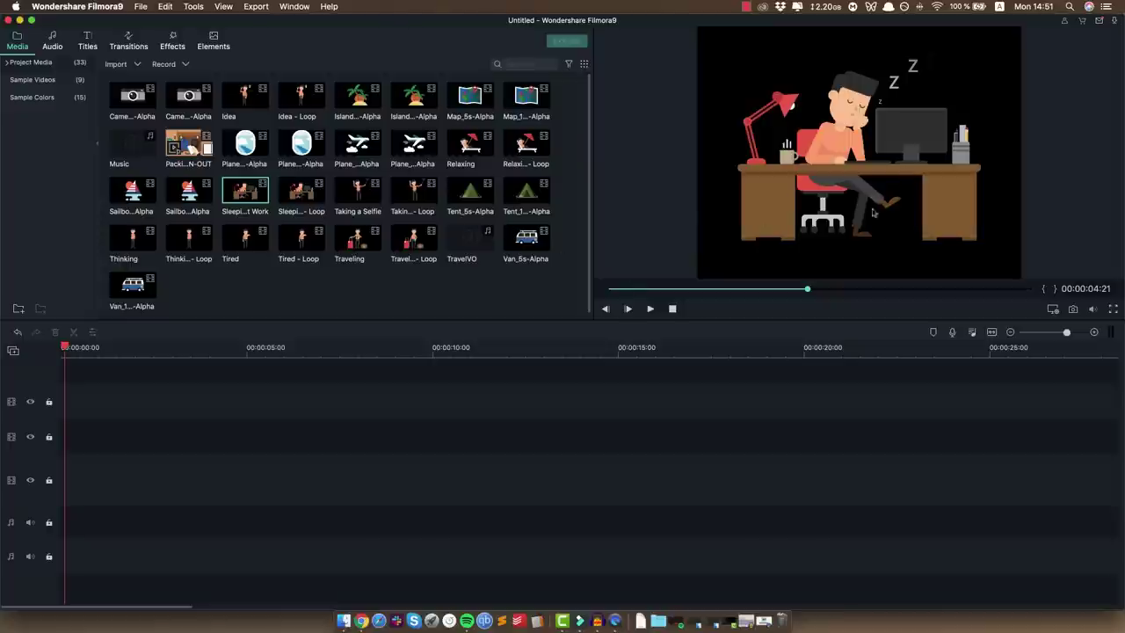
# - Preview the airplane window clip, then add Thinking - Loop to the timeline, keeping project settings
pyautogui.doubleClick(293, 156)
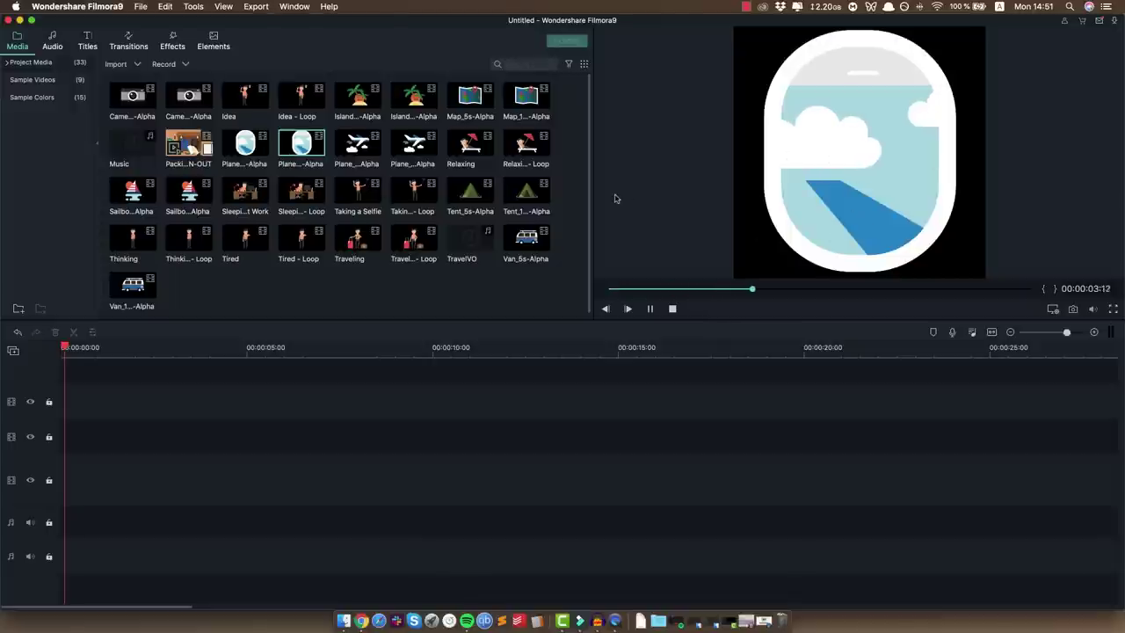
pyautogui.press('space')
pyautogui.moveTo(186, 244); pyautogui.dragTo(79, 484)
pyautogui.click(600, 358)
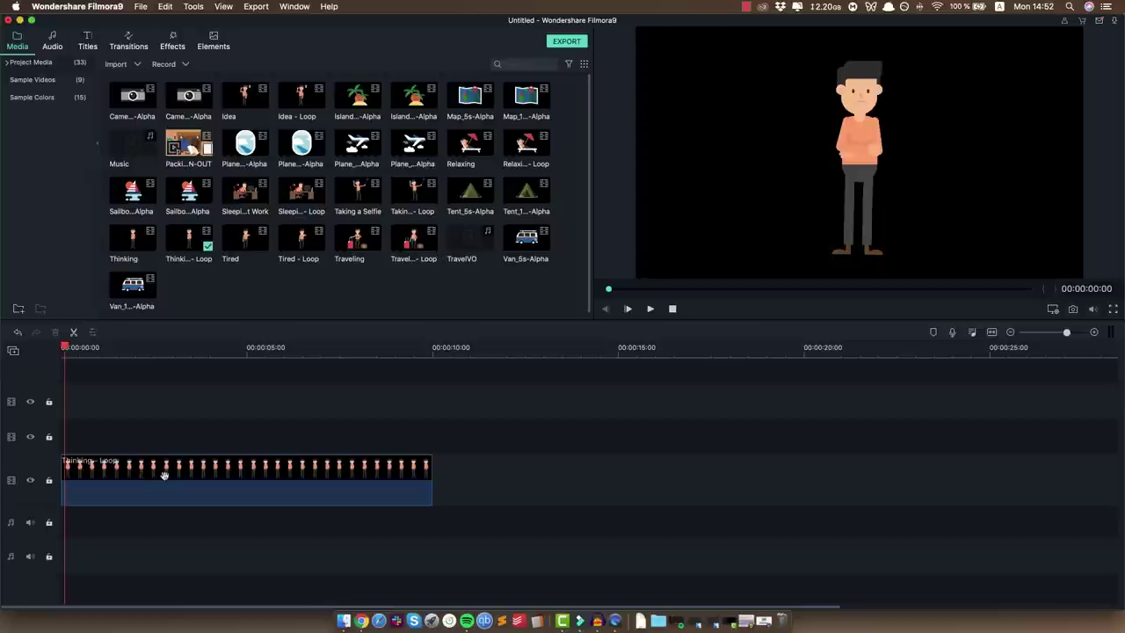
# - Delete the Thinking - Loop clip and place TravelVO at 0 on the first audio track
pyautogui.click(192, 460)
pyautogui.press('Delete')
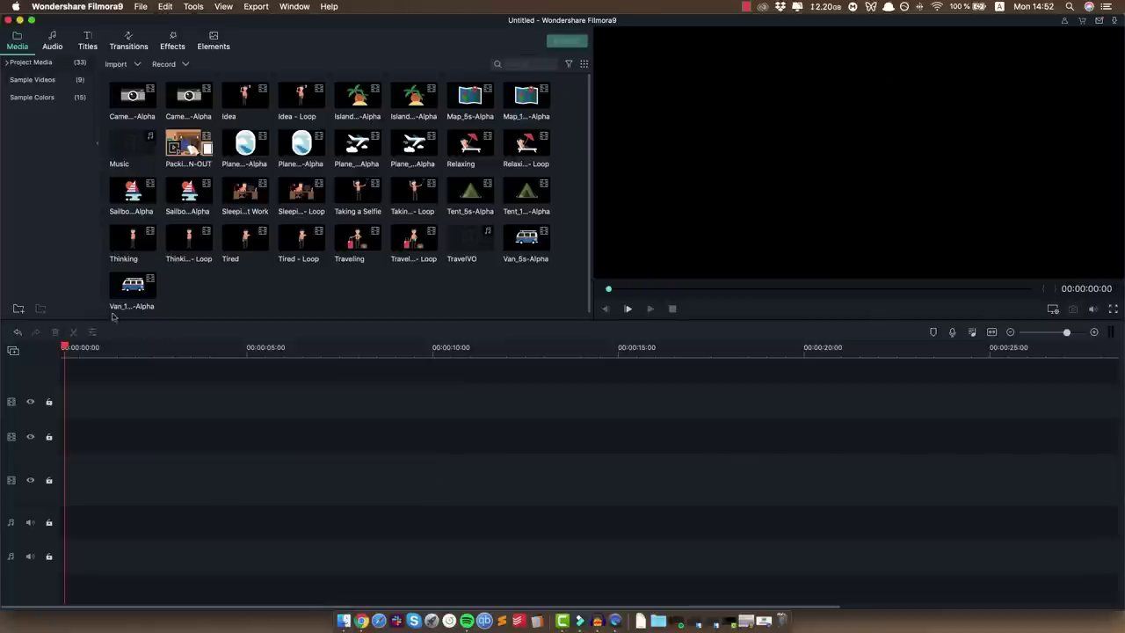
pyautogui.moveTo(65, 346); pyautogui.dragTo(40, 346)
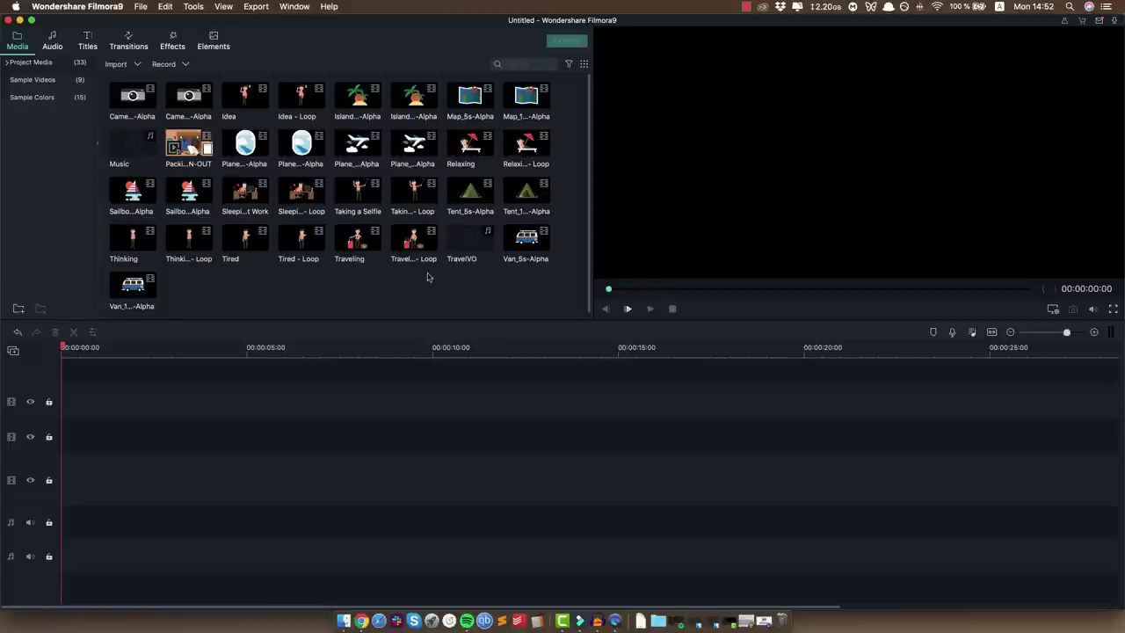
pyautogui.click(462, 237)
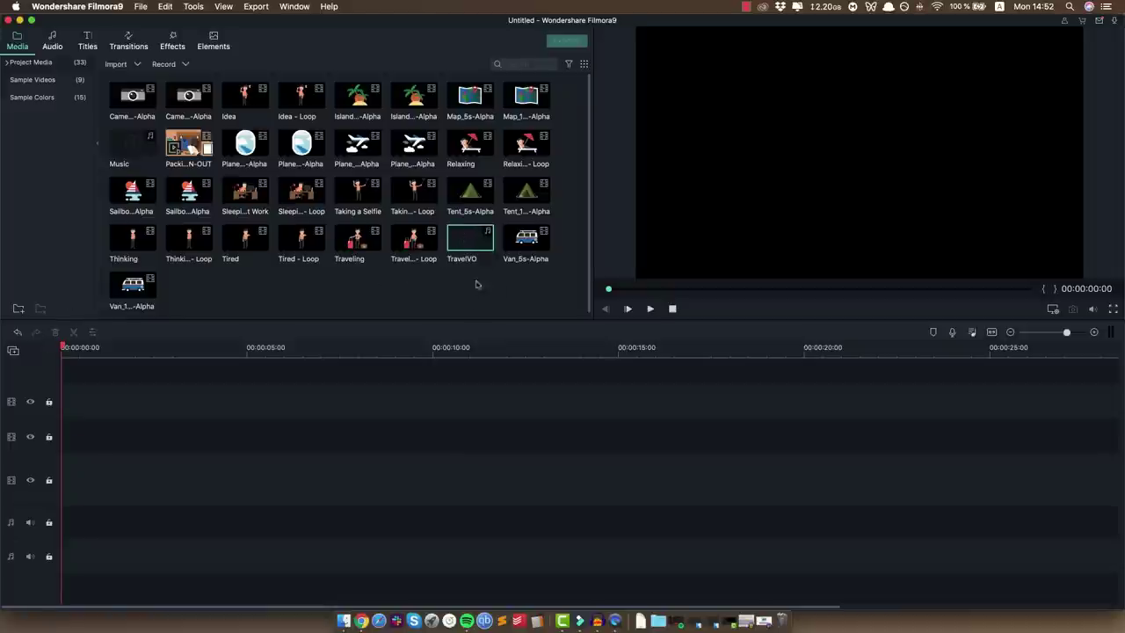
pyautogui.moveTo(476, 297); pyautogui.dragTo(62, 498)
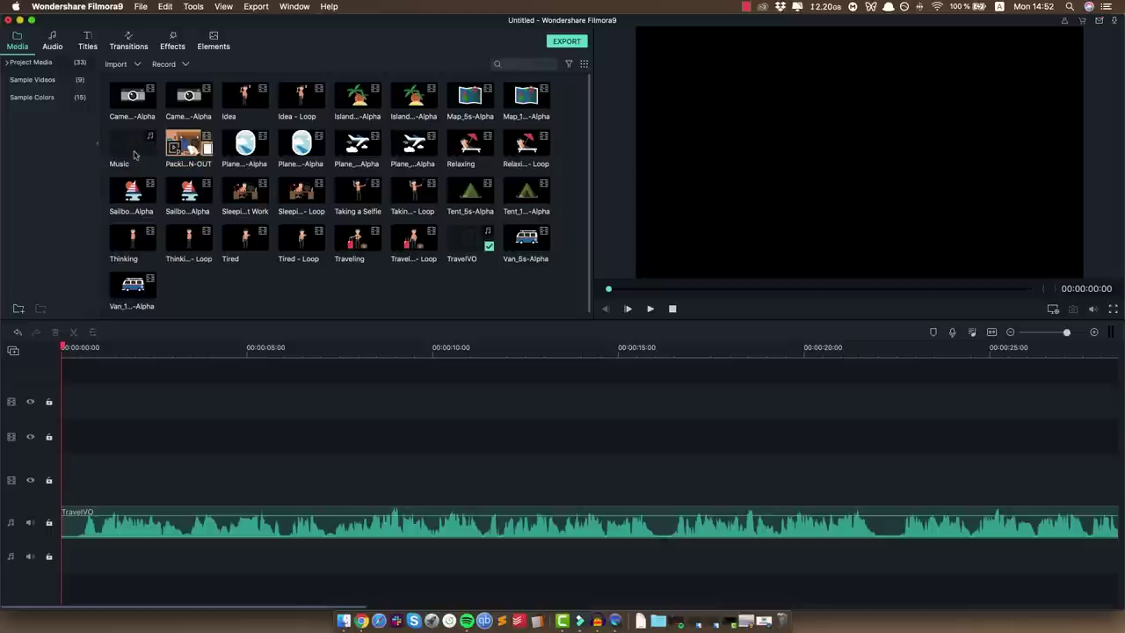
# - Add Music on the second audio track at about -12 dB and play back the mix
pyautogui.moveTo(128, 149); pyautogui.dragTo(74, 567)
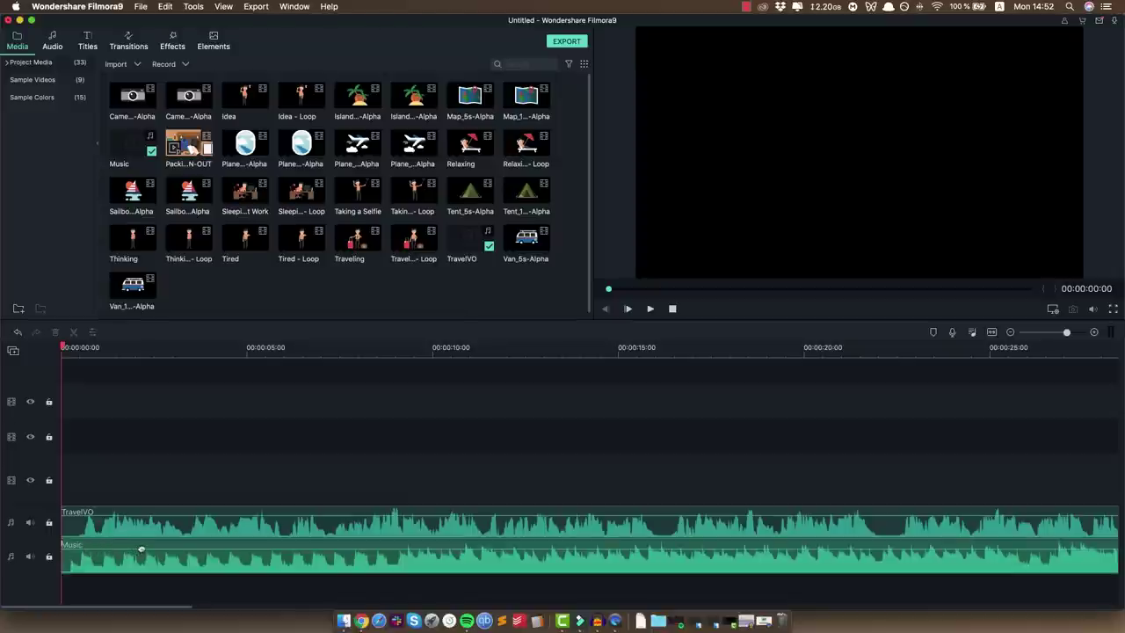
pyautogui.moveTo(141, 549); pyautogui.dragTo(178, 559)
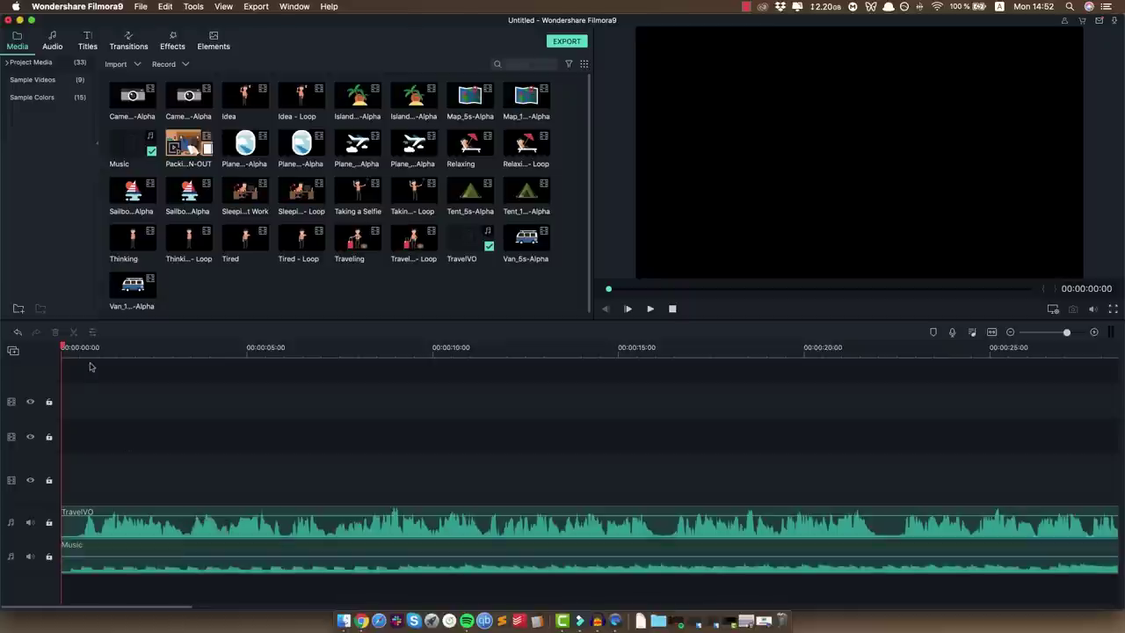
pyautogui.press('space')
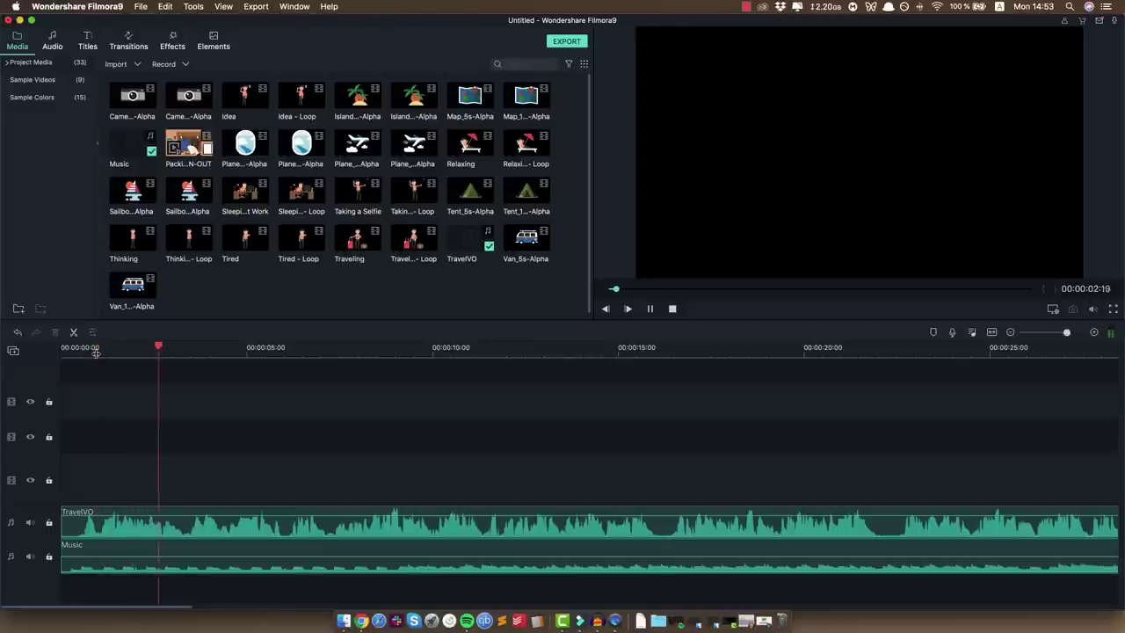
pyautogui.press('space')
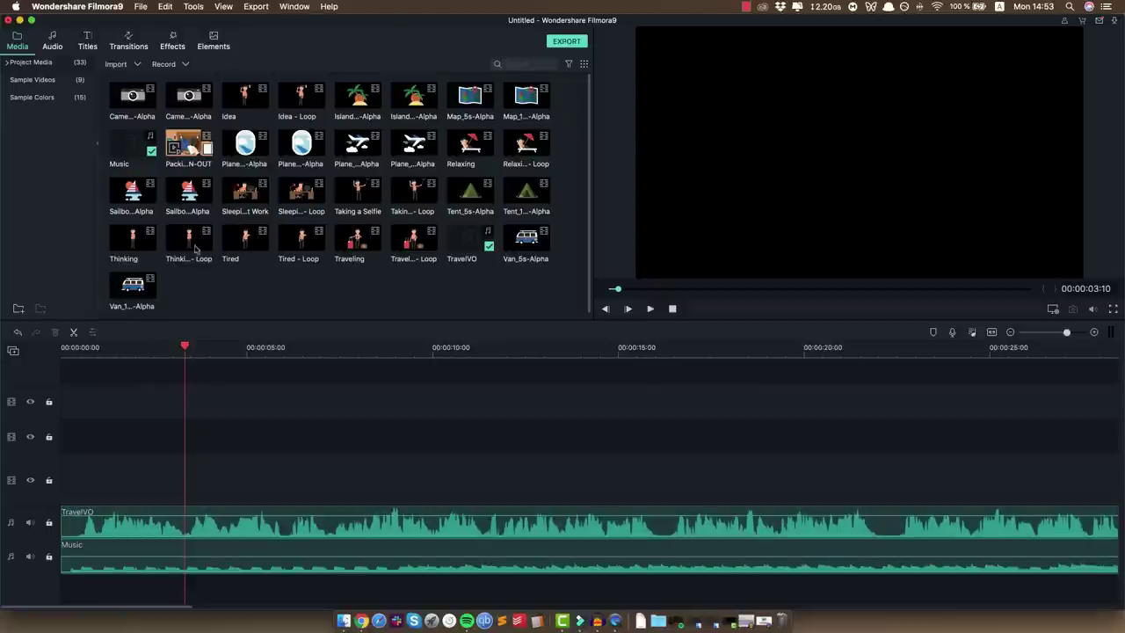
# - Add the Tired clip to the video track without changing project settings
pyautogui.click(247, 239)
pyautogui.moveTo(247, 239); pyautogui.dragTo(64, 498)
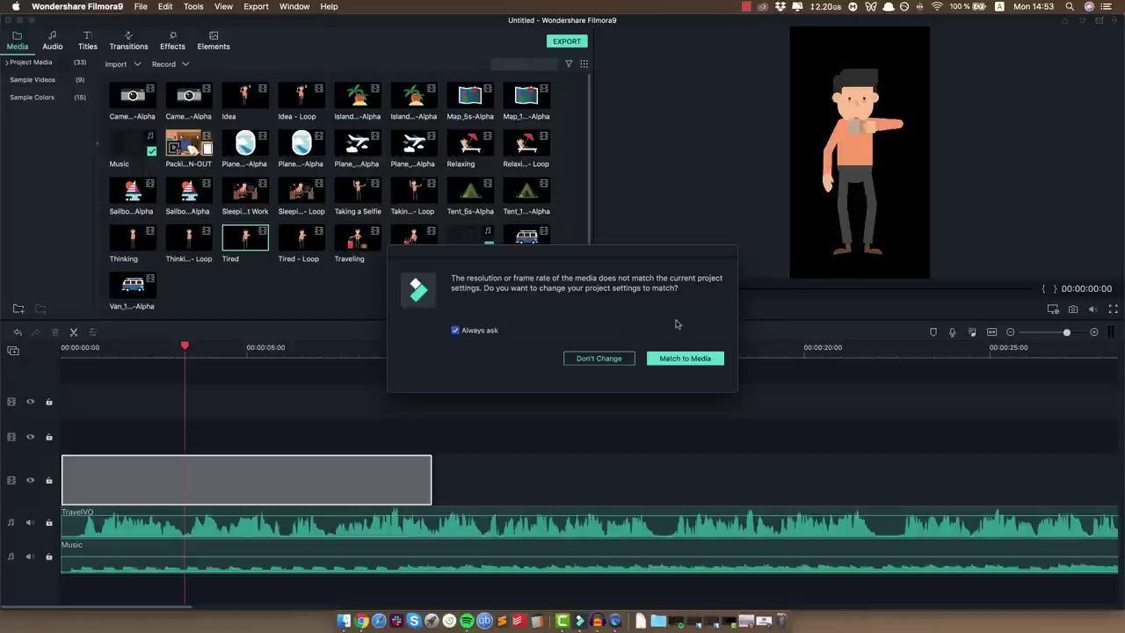
pyautogui.click(598, 359)
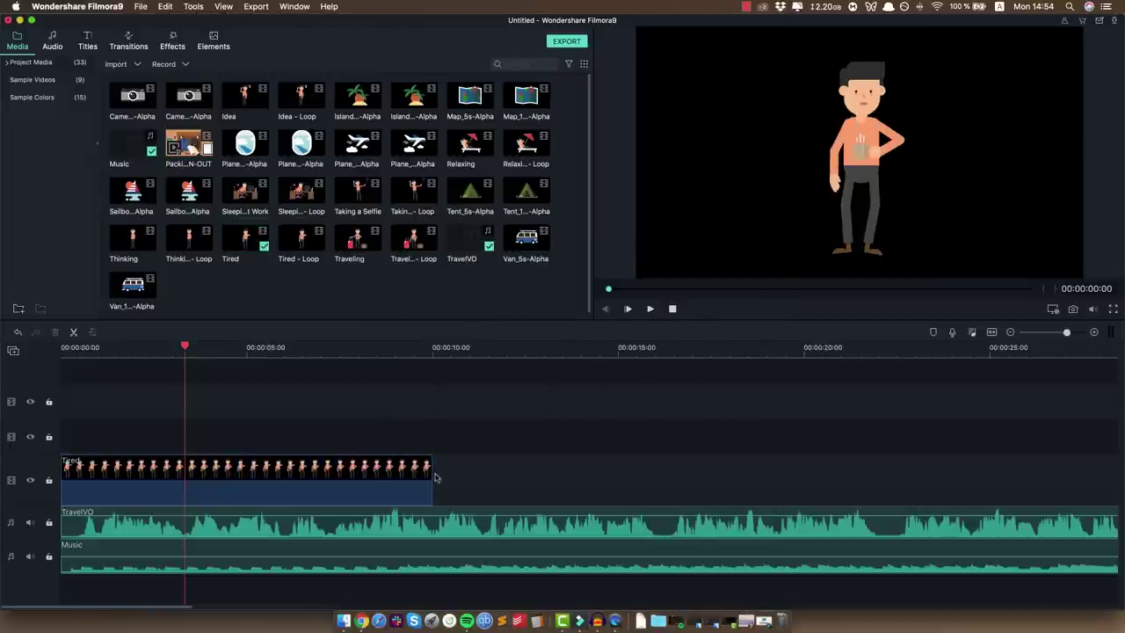
# - Trim the Tired clip to end at about 3 seconds and play it back
pyautogui.doubleClick(429, 474)
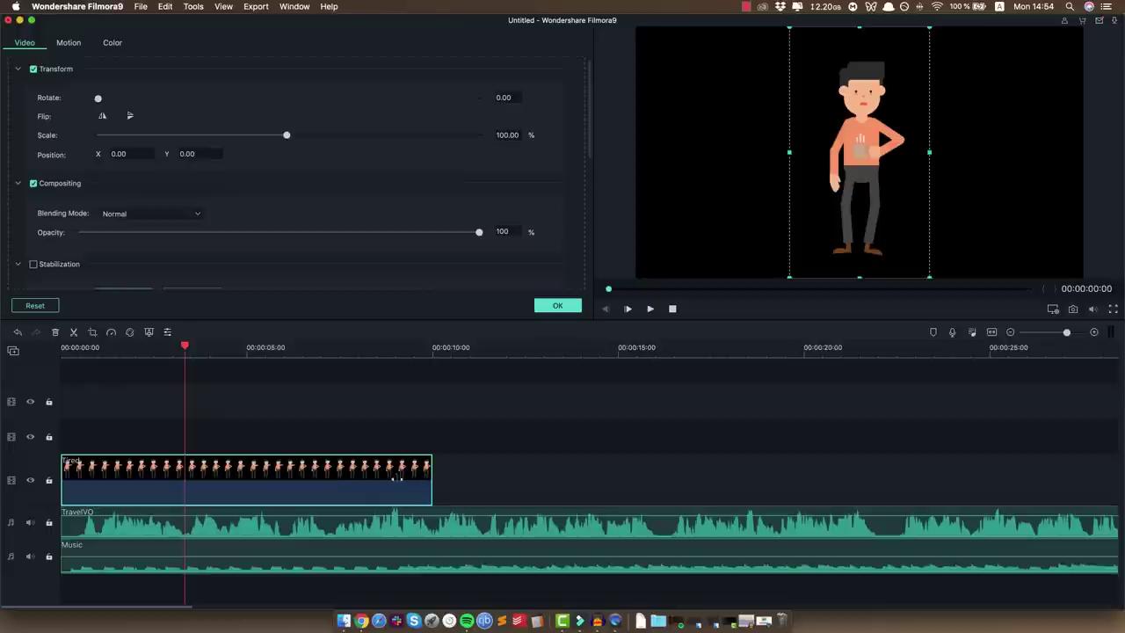
pyautogui.moveTo(397, 477); pyautogui.dragTo(184, 474)
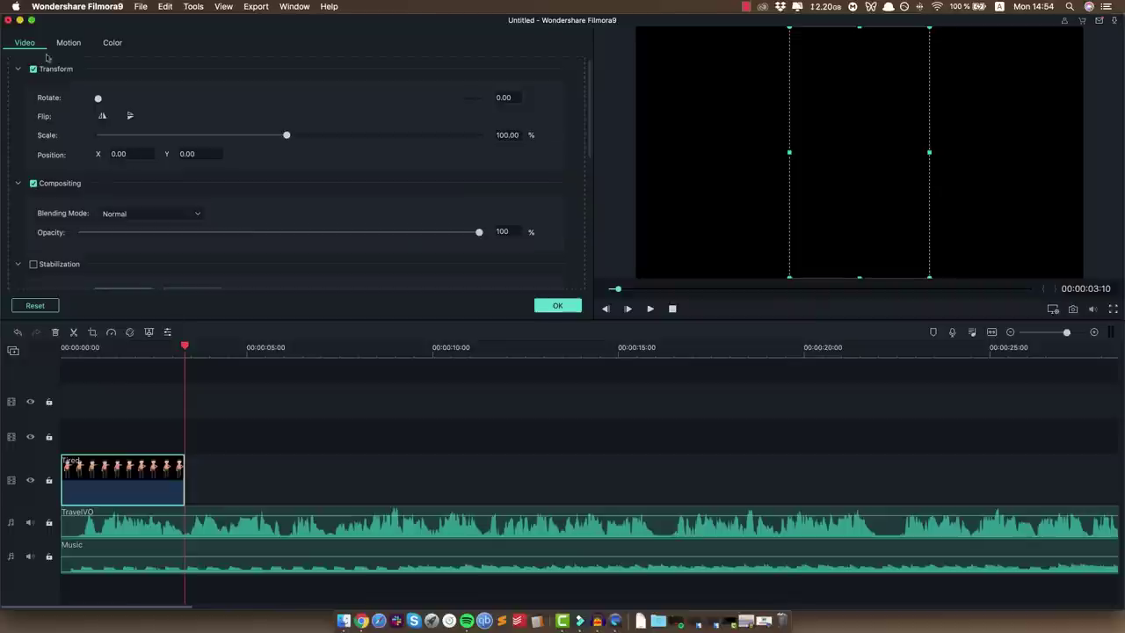
pyautogui.click(560, 308)
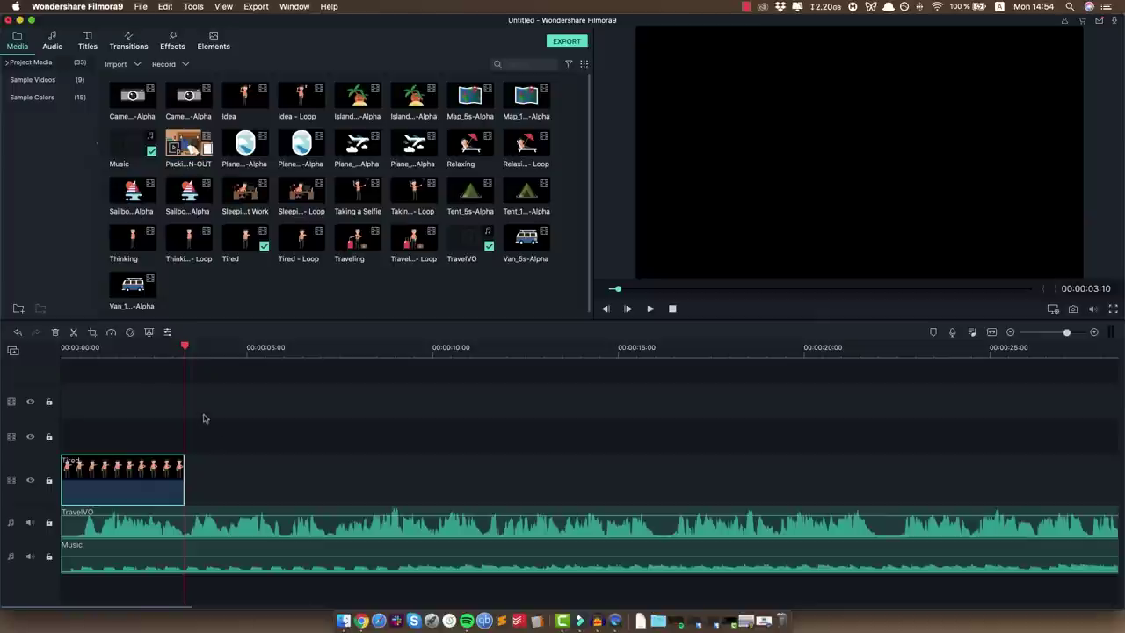
pyautogui.press('space')
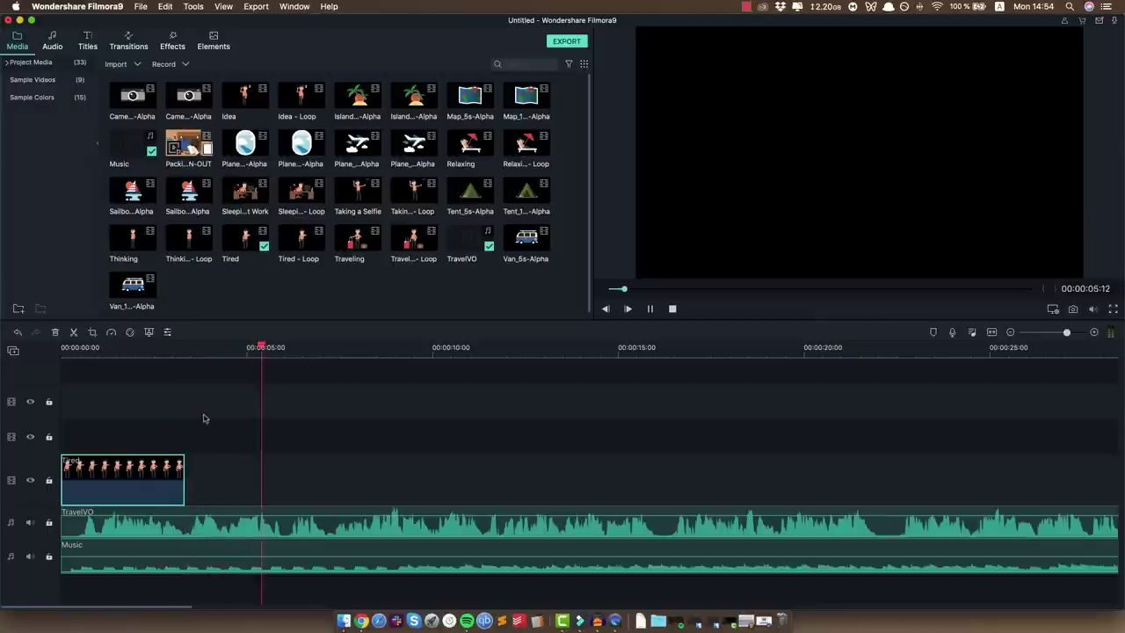
pyautogui.press('space')
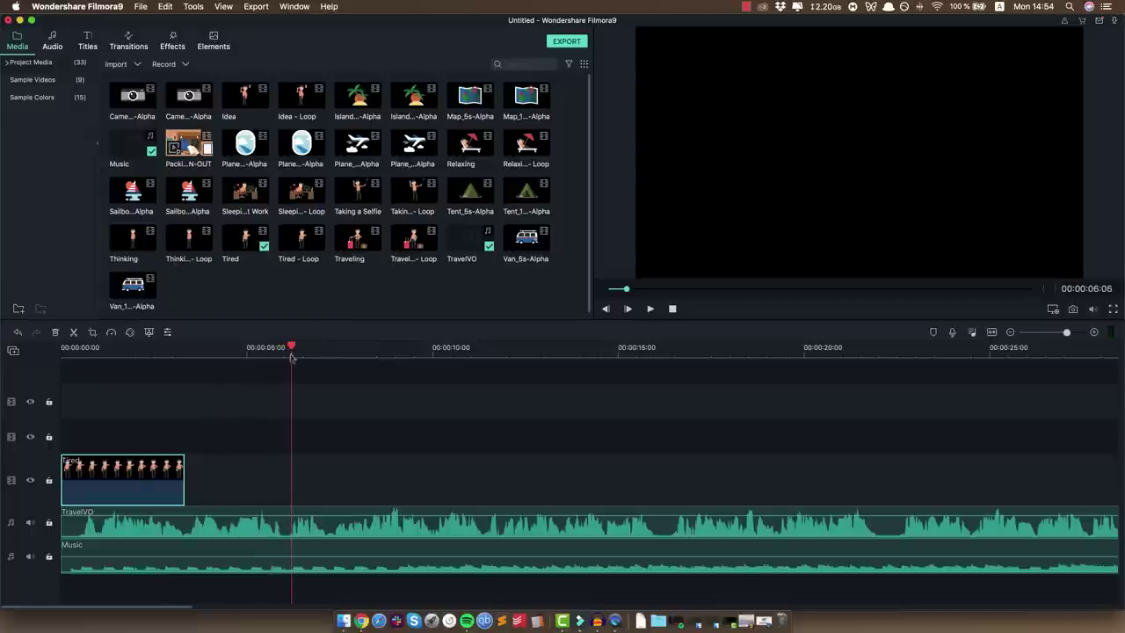
# - Place Sleeping at Work after Tired and trim its end to about 6 seconds
pyautogui.click(237, 196)
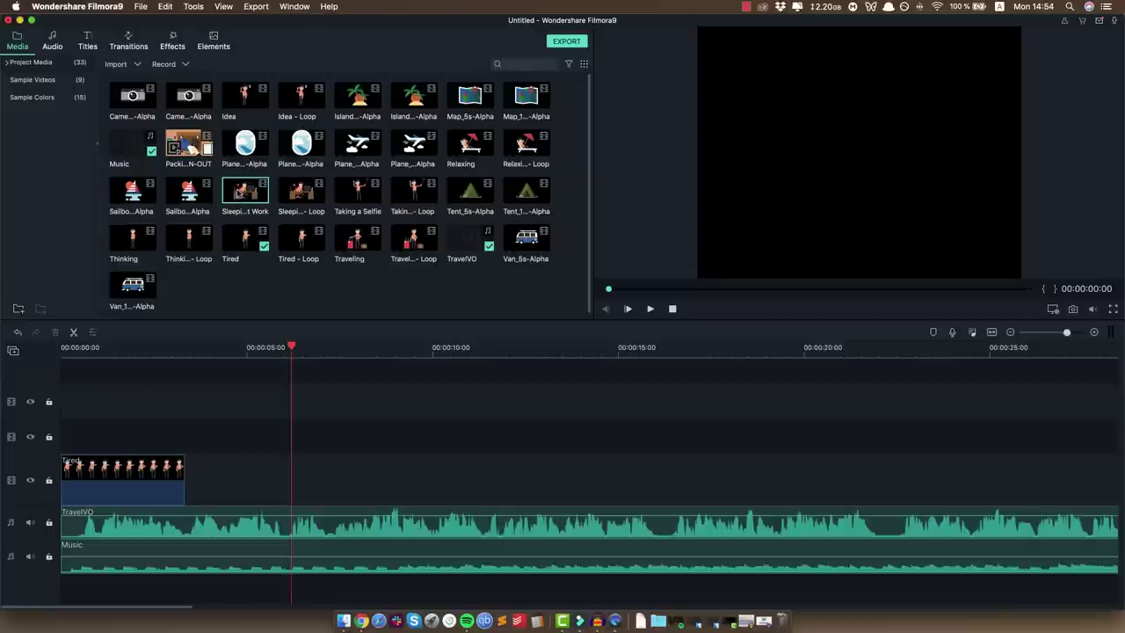
pyautogui.moveTo(237, 196); pyautogui.dragTo(188, 481)
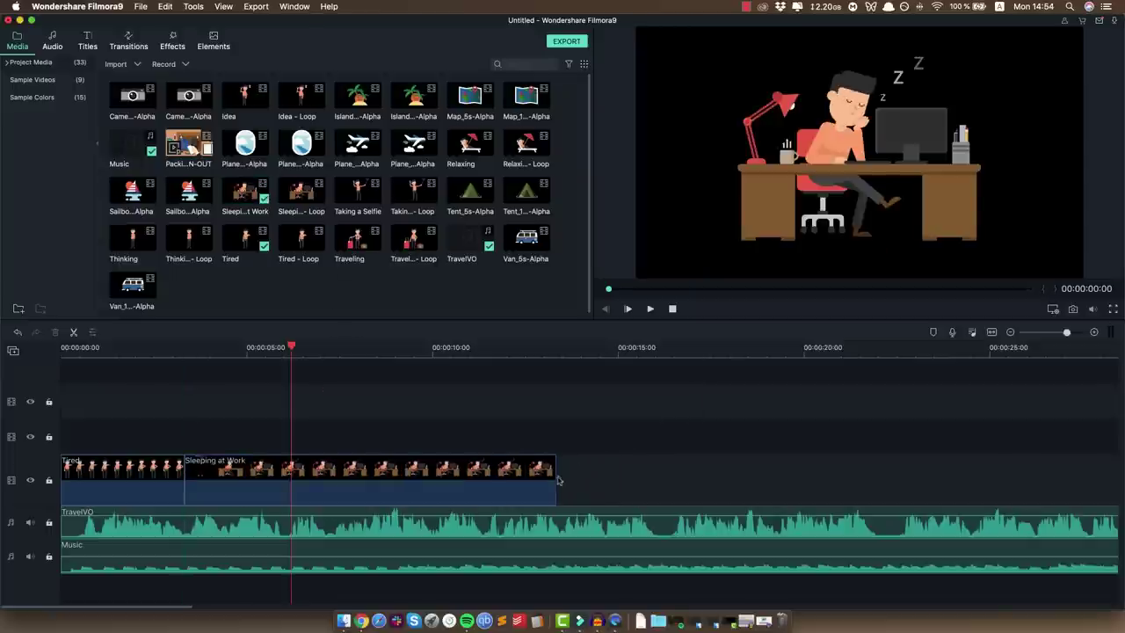
pyautogui.moveTo(554, 478); pyautogui.dragTo(292, 481)
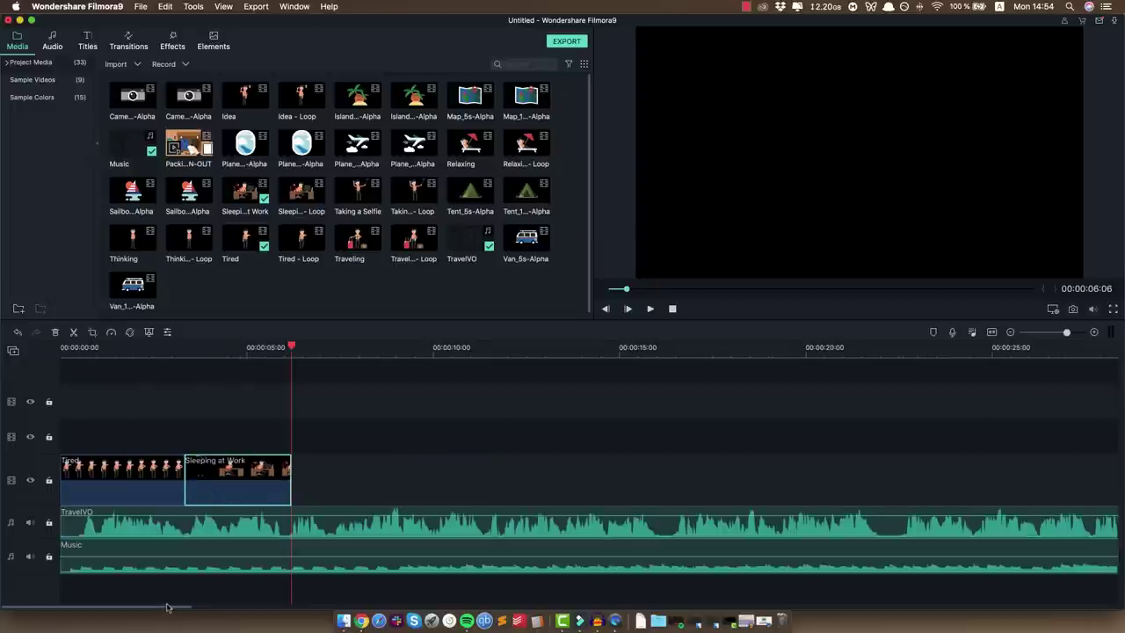
# - Review the cut between the Tired and Sleeping at Work clips on the ruler
pyautogui.click(118, 355)
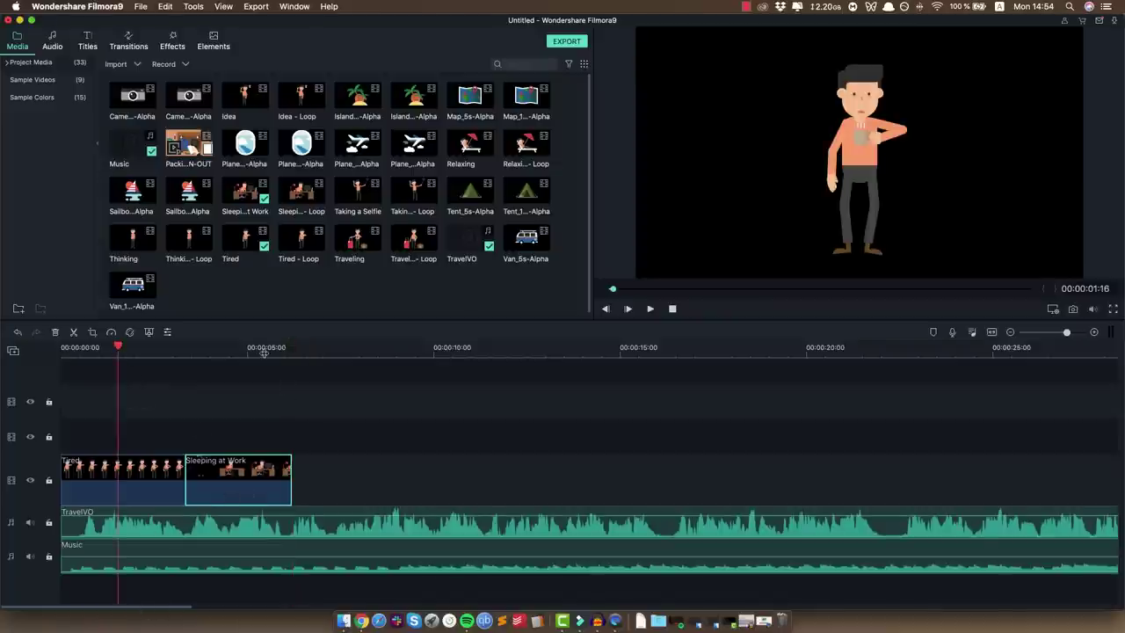
pyautogui.click(226, 349)
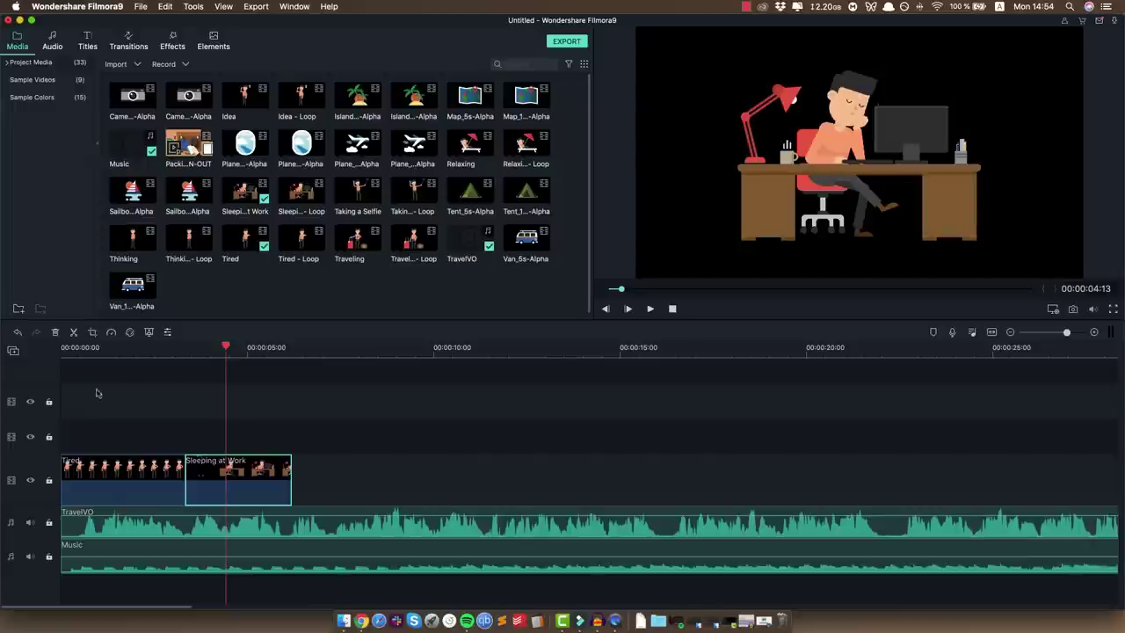
pyautogui.click(121, 350)
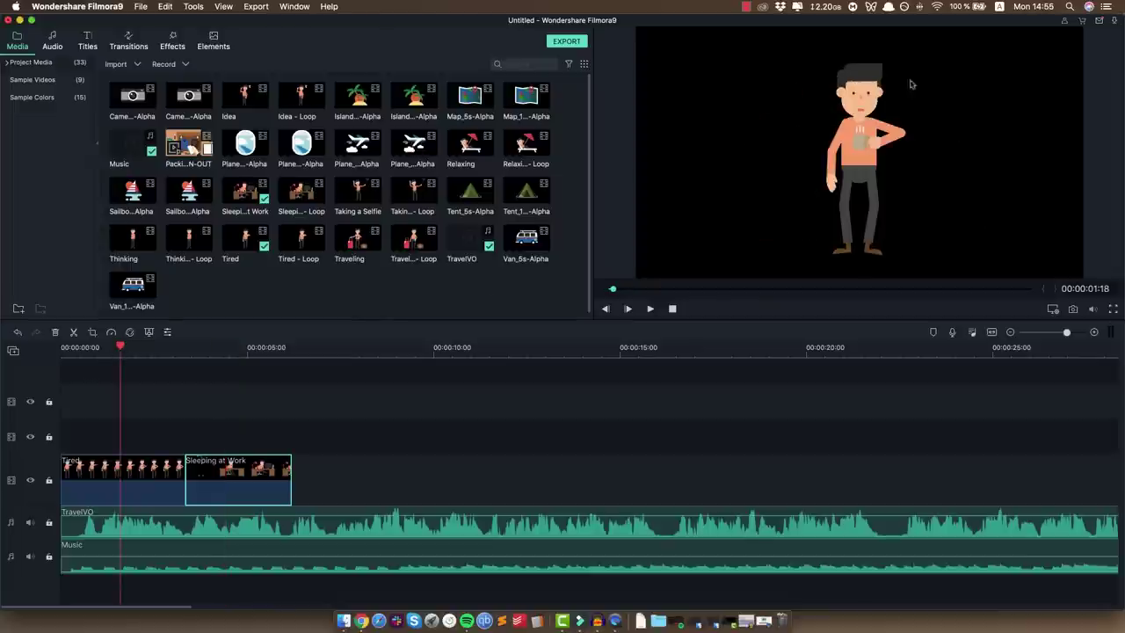
pyautogui.click(235, 350)
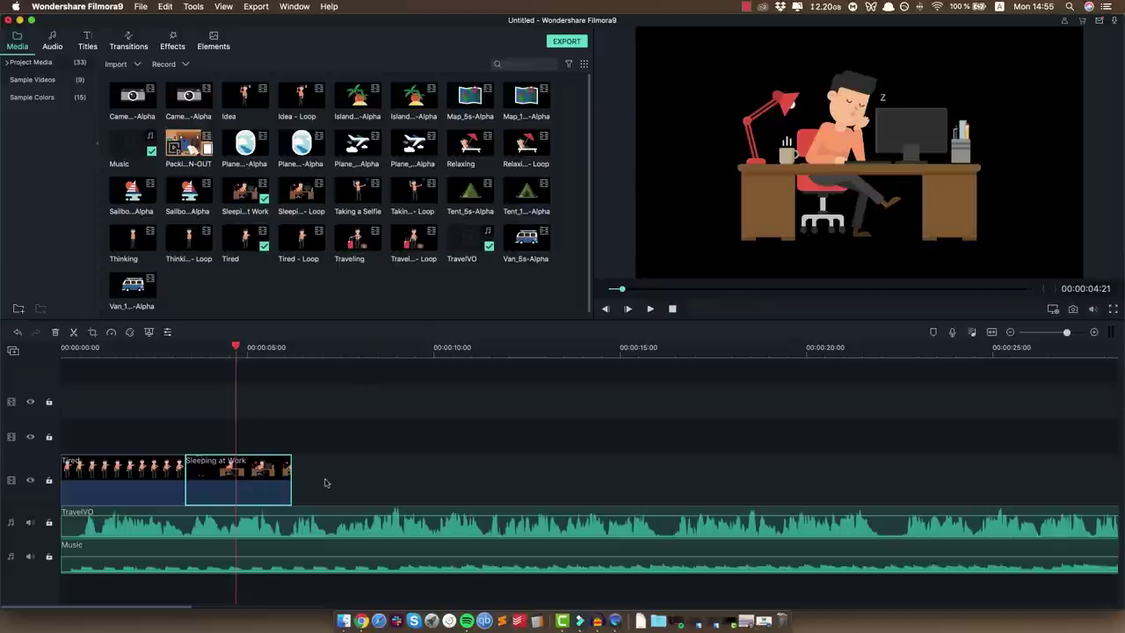
# - Select Tired and Sleeping at Work, move them up one track, and undo the overwrite
pyautogui.moveTo(358, 485); pyautogui.dragTo(91, 424)
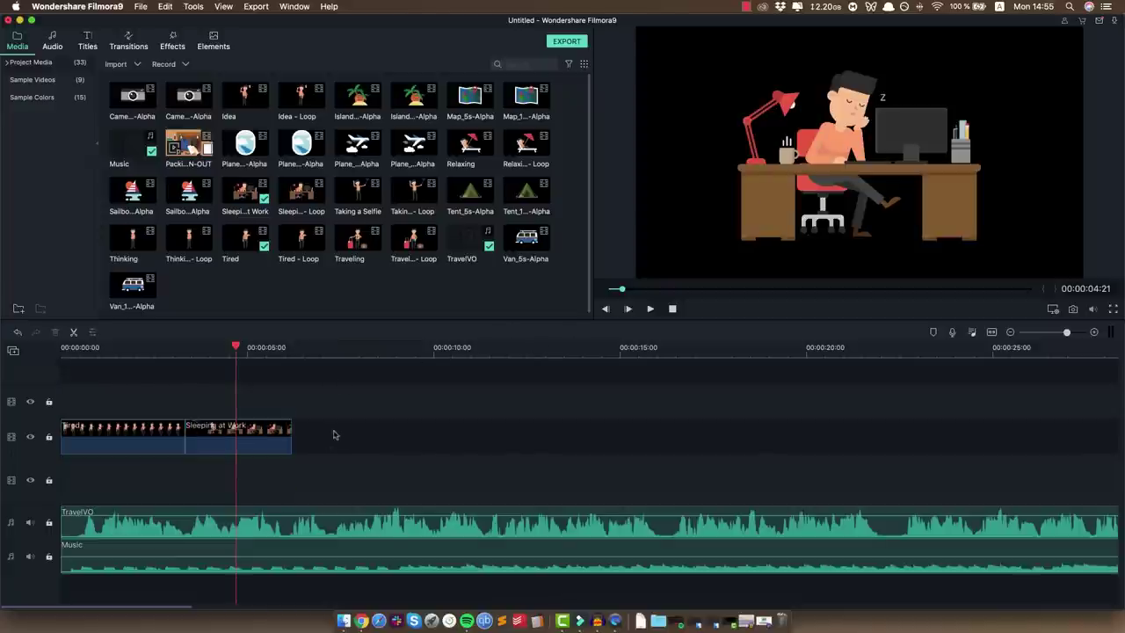
pyautogui.moveTo(223, 437); pyautogui.dragTo(176, 430)
pyautogui.press('super+z')
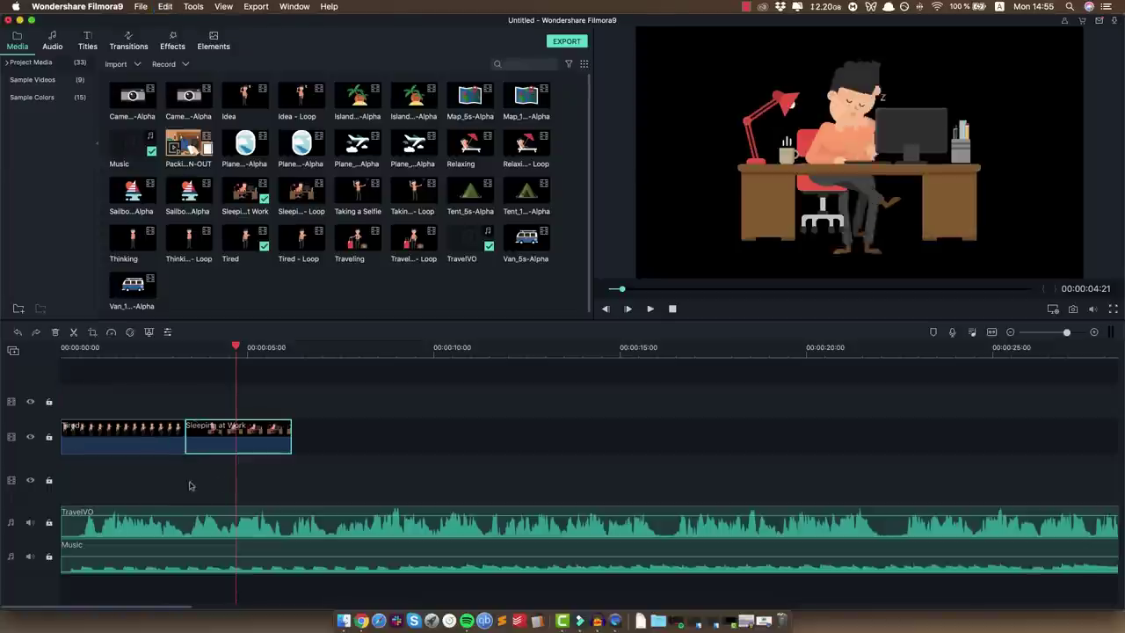
pyautogui.click(139, 485)
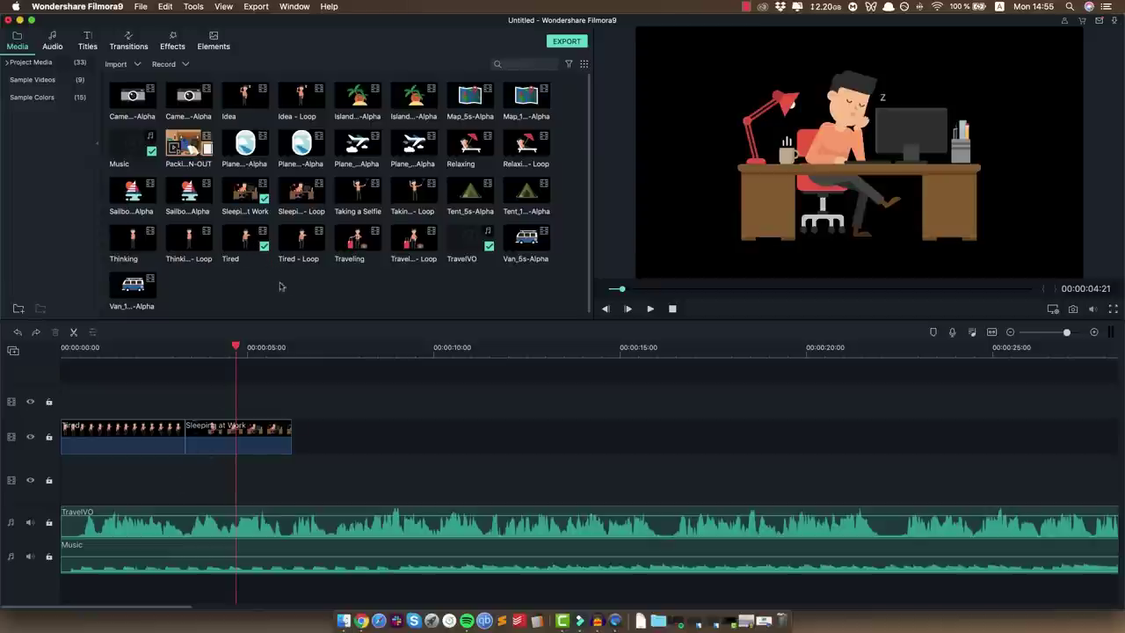
# - Add the Title 38 template from Titles onto the third timeline track
pyautogui.click(88, 47)
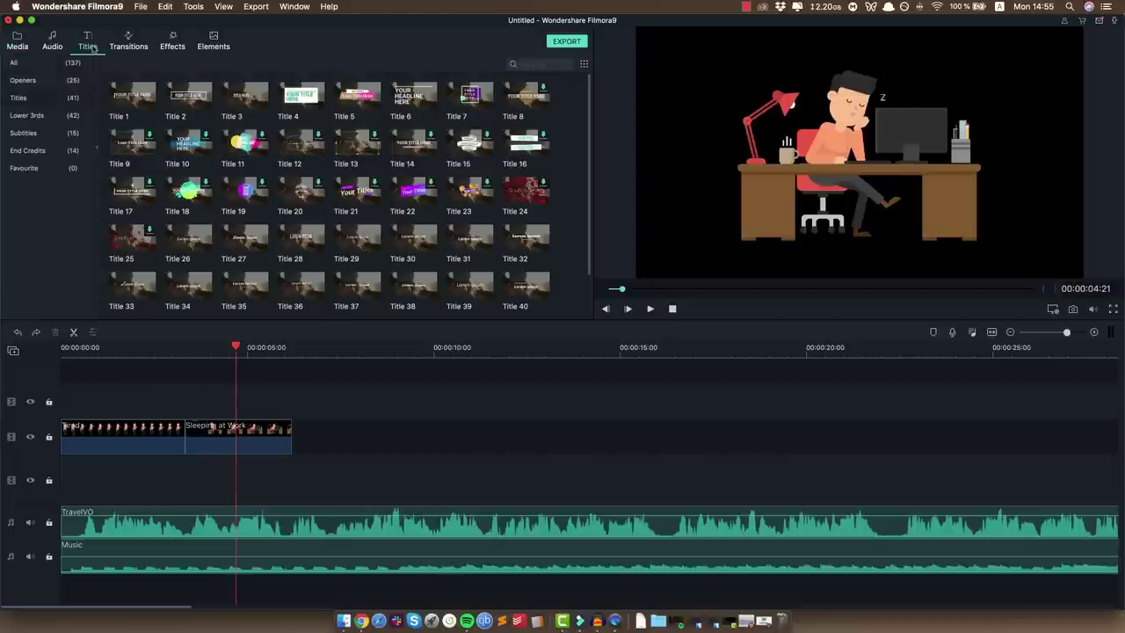
pyautogui.scroll(-2, 358, 162)
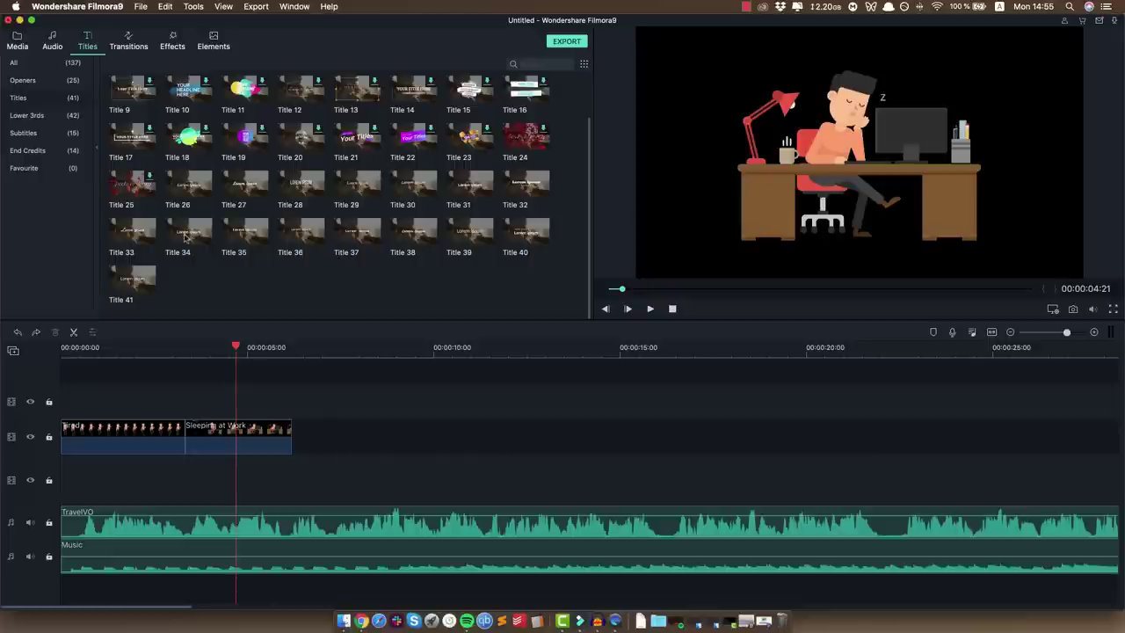
pyautogui.click(185, 236)
pyautogui.click(402, 225)
pyautogui.moveTo(406, 231); pyautogui.dragTo(63, 483)
# - Delete the Lorem Ipsum placeholder text and open the title in Title Inspector
pyautogui.doubleClick(112, 480)
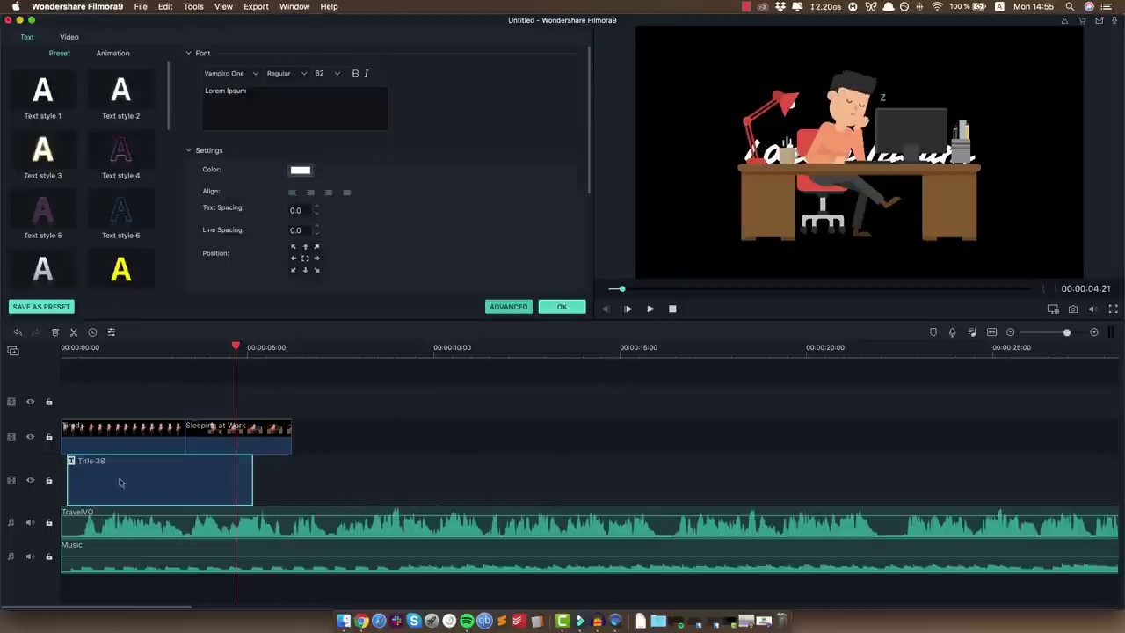
pyautogui.click(119, 355)
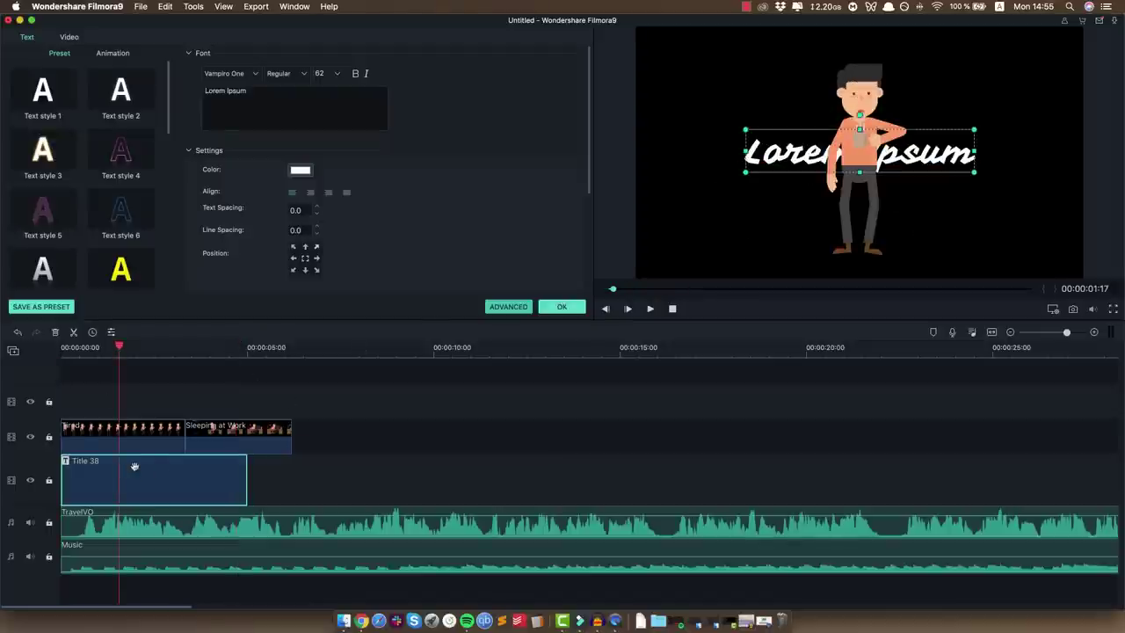
pyautogui.click(268, 92)
pyautogui.press('super+a')
pyautogui.press('BackSpace')
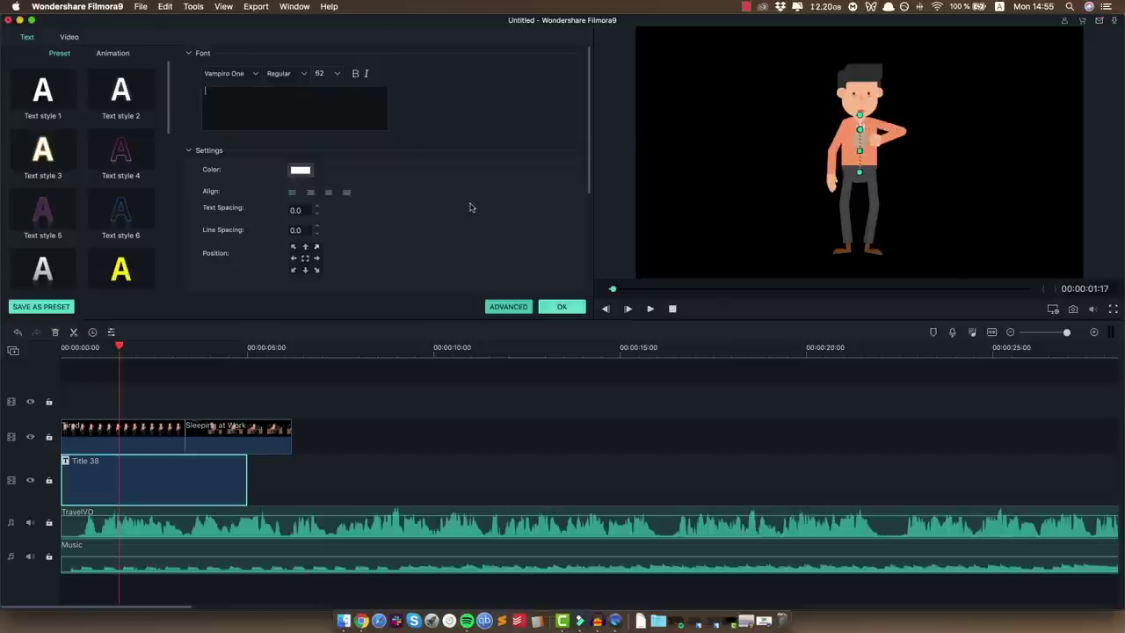
pyautogui.click(506, 308)
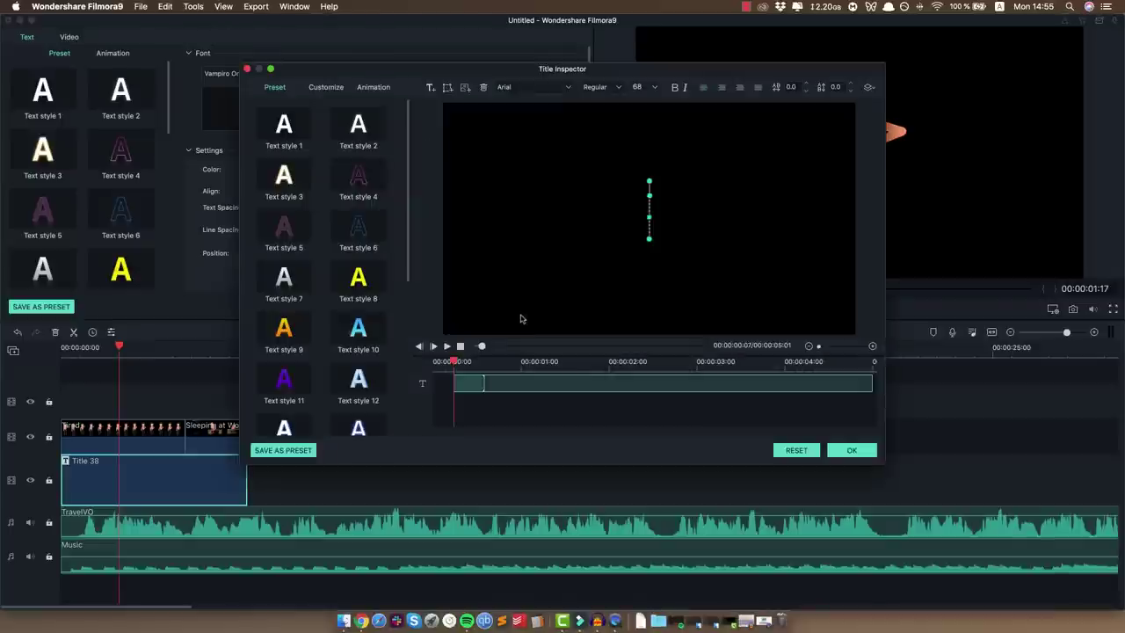
pyautogui.moveTo(412, 73); pyautogui.dragTo(423, 107)
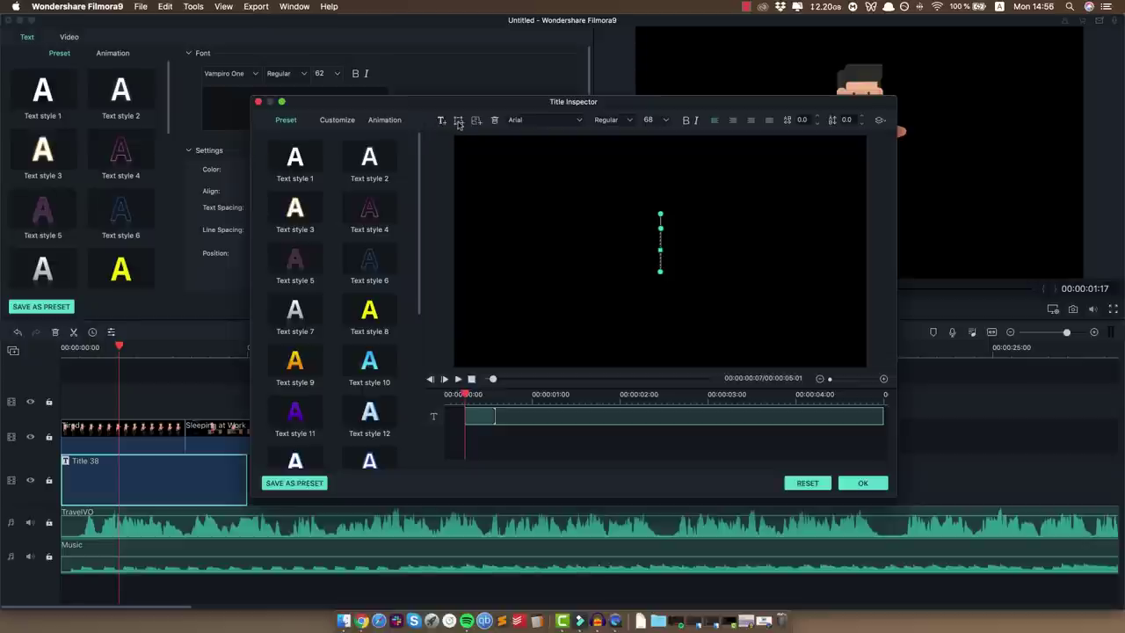
# - Add a square TEXT box and drag its edges out to all four frame edges
pyautogui.click(458, 126)
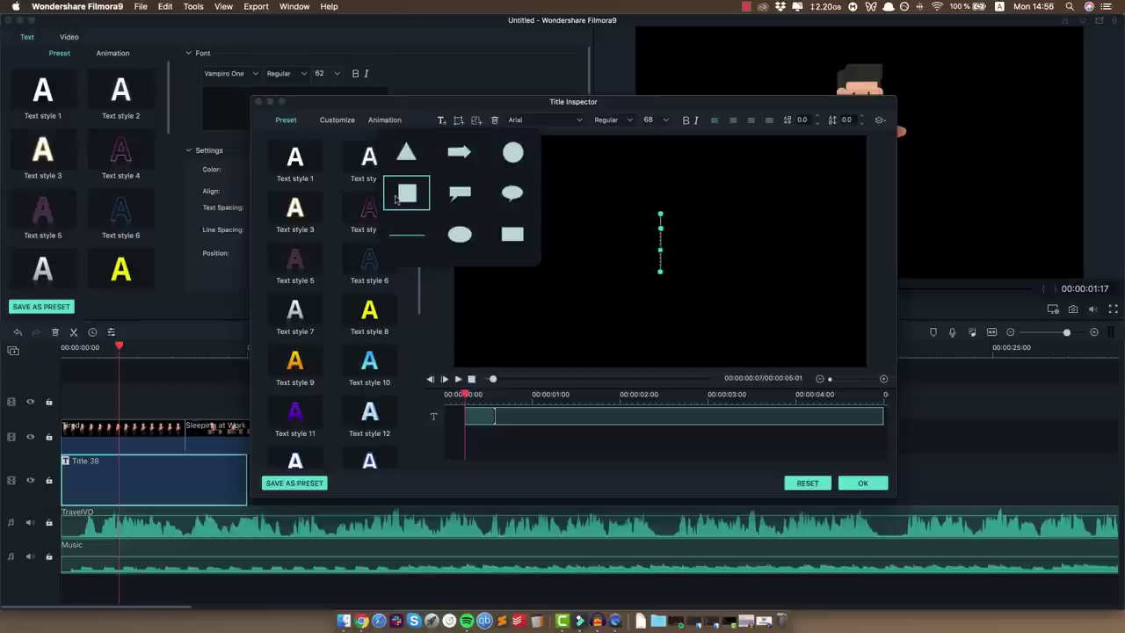
pyautogui.click(400, 195)
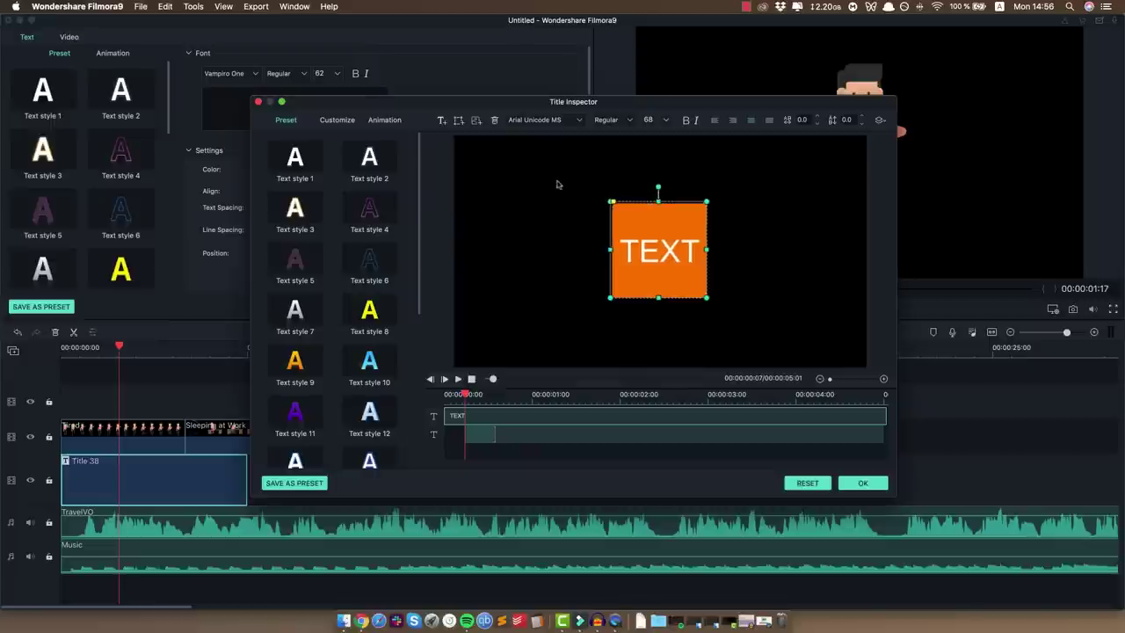
pyautogui.moveTo(614, 206); pyautogui.dragTo(576, 168)
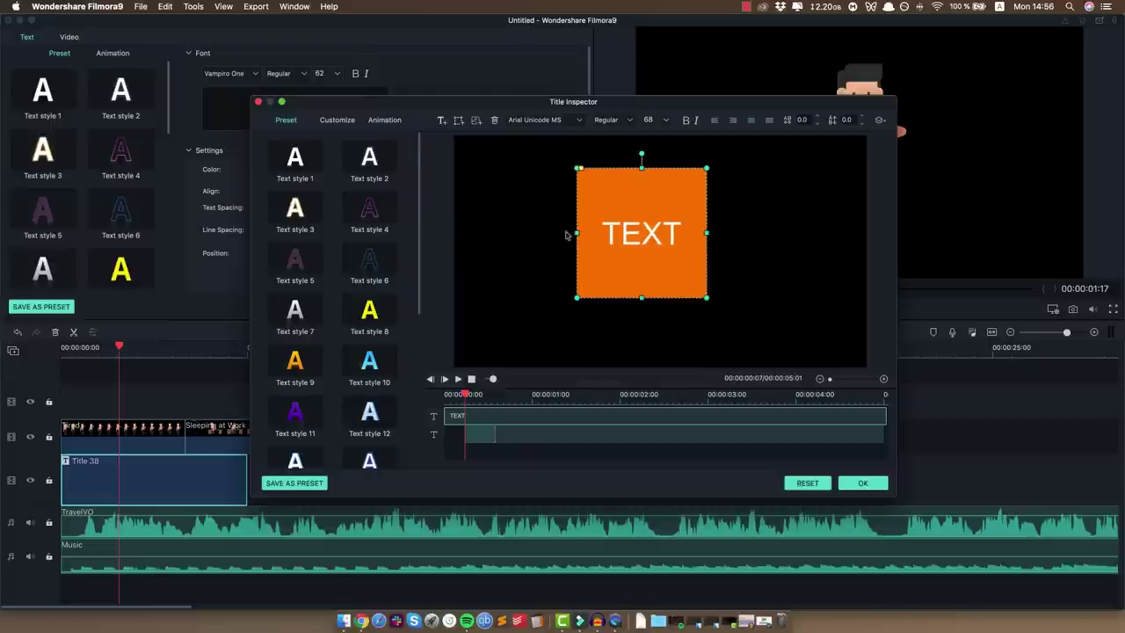
pyautogui.moveTo(574, 231); pyautogui.dragTo(455, 230)
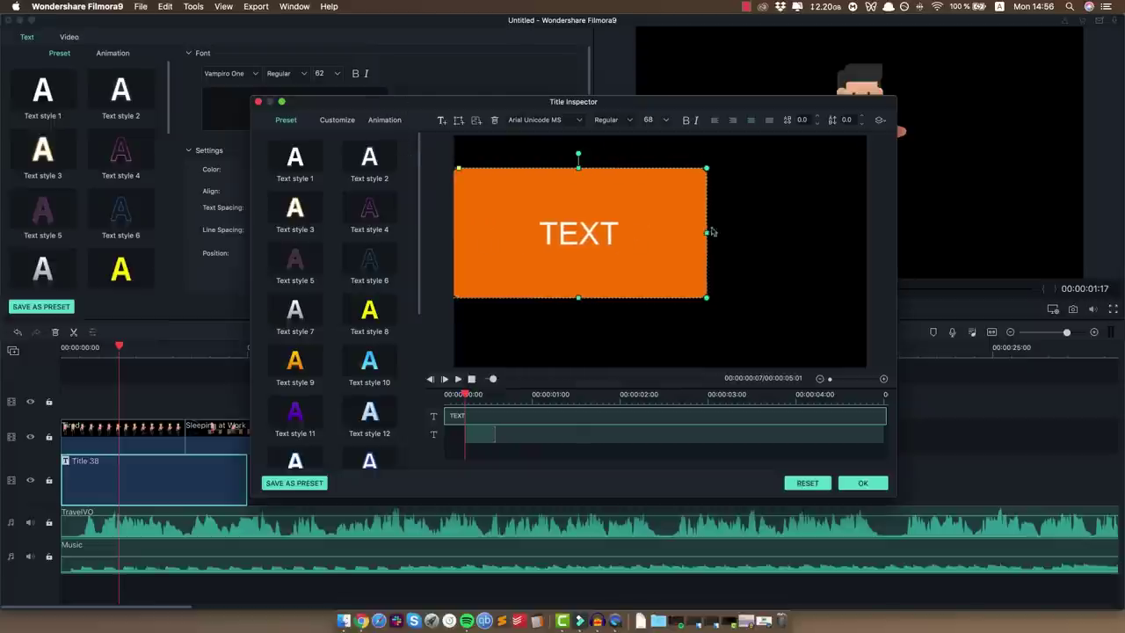
pyautogui.moveTo(710, 232); pyautogui.dragTo(877, 237)
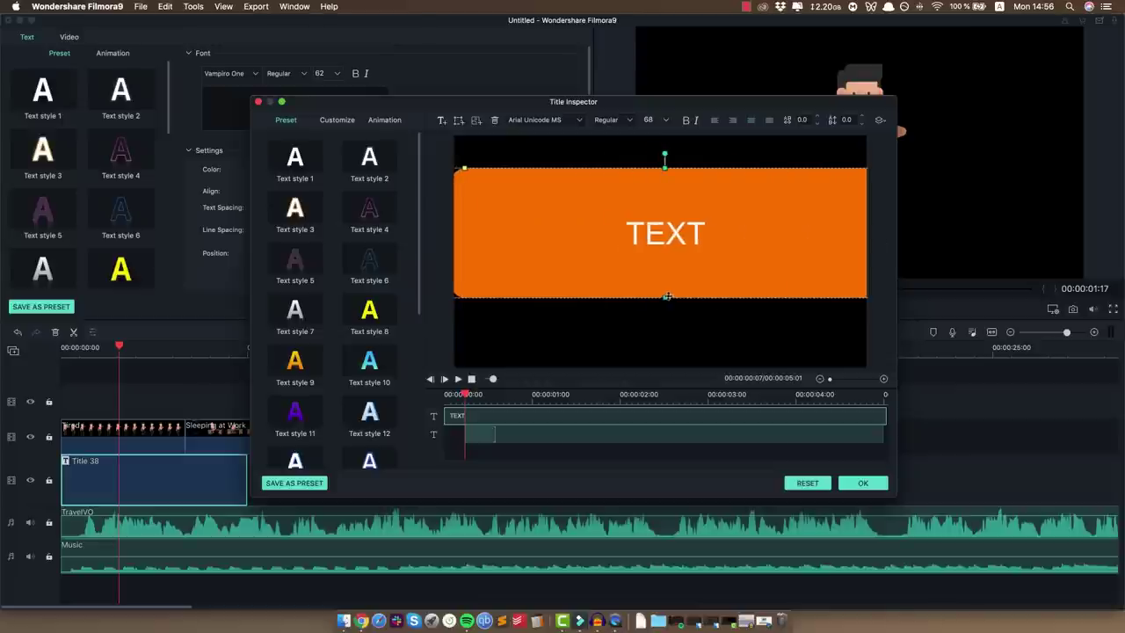
pyautogui.moveTo(667, 297); pyautogui.dragTo(666, 372)
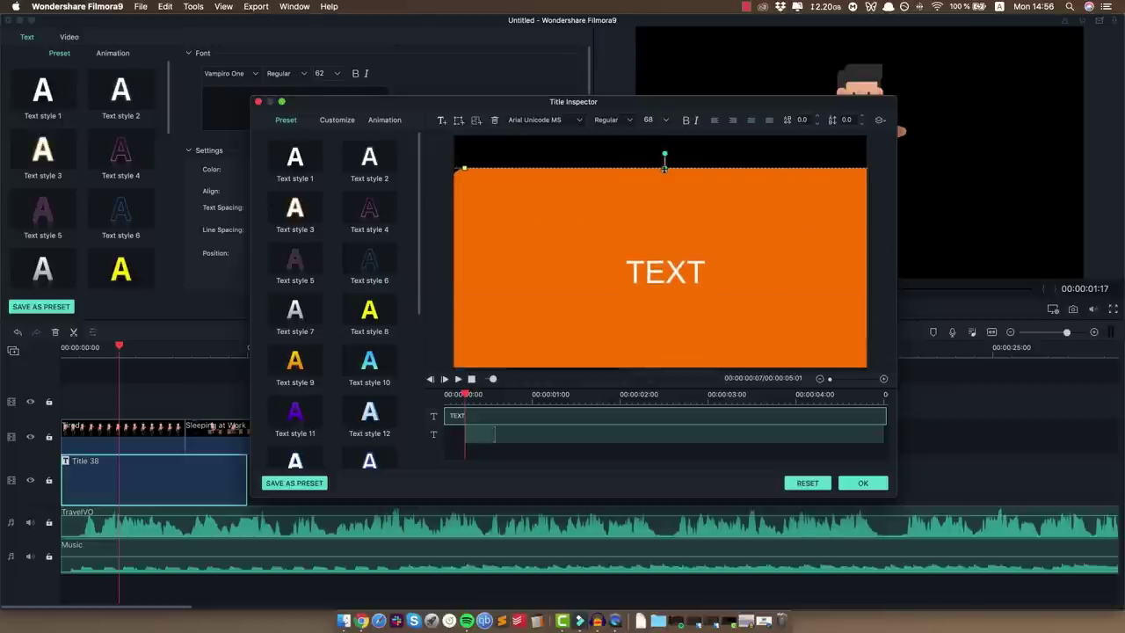
pyautogui.moveTo(664, 166); pyautogui.dragTo(669, 134)
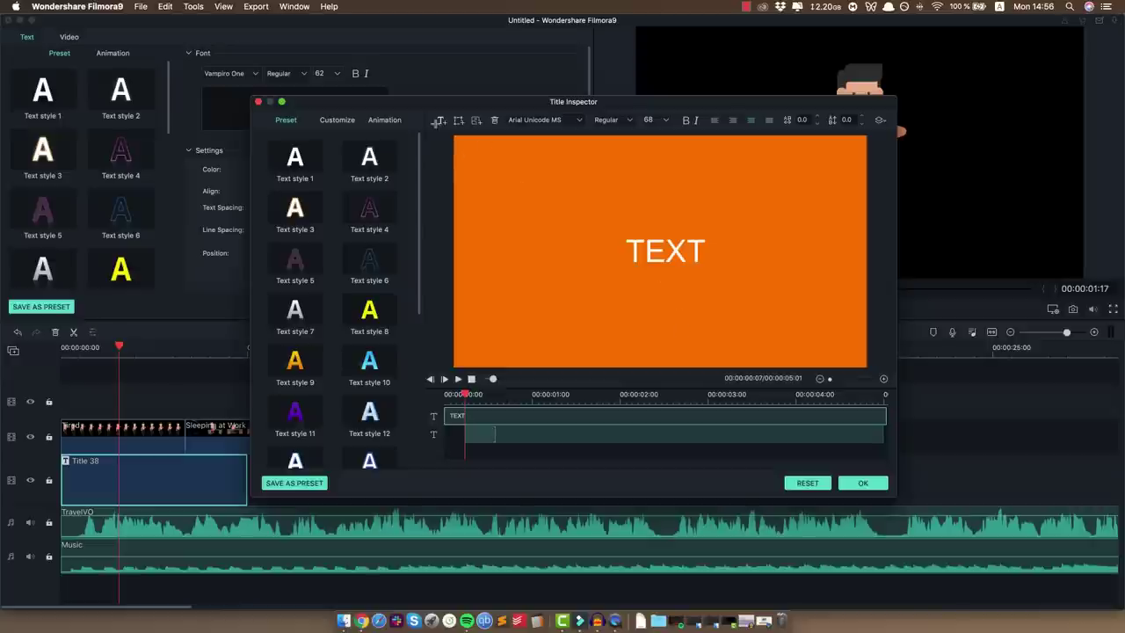
# - Set the box's Shape Fill to a beige tone on the Customize tab and apply with OK
pyautogui.click(342, 120)
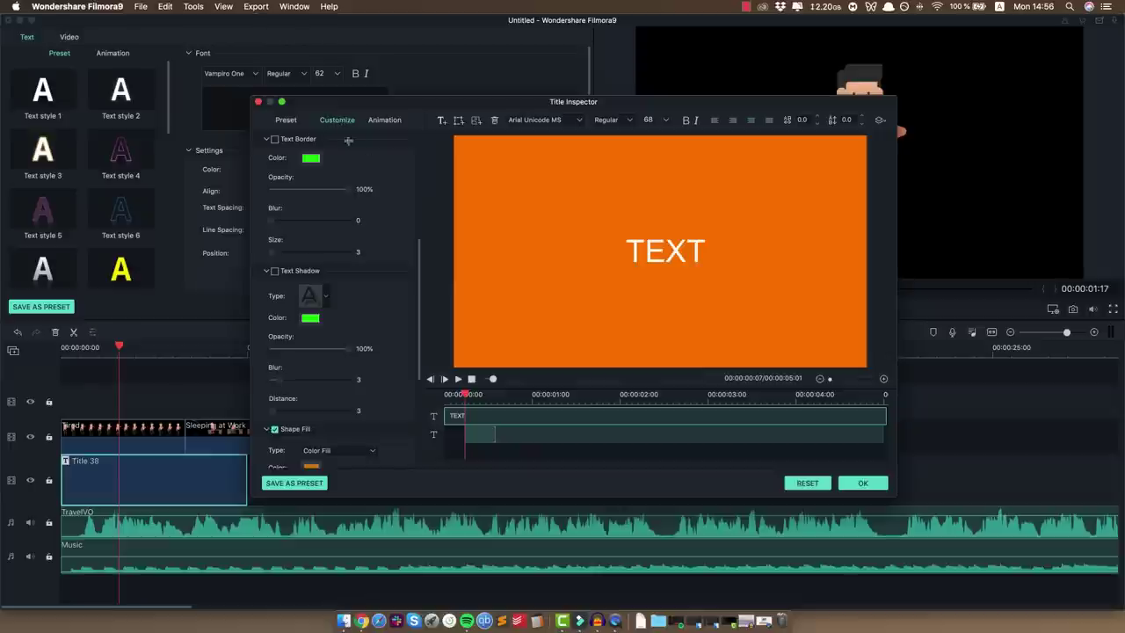
pyautogui.scroll(-5, 401, 207)
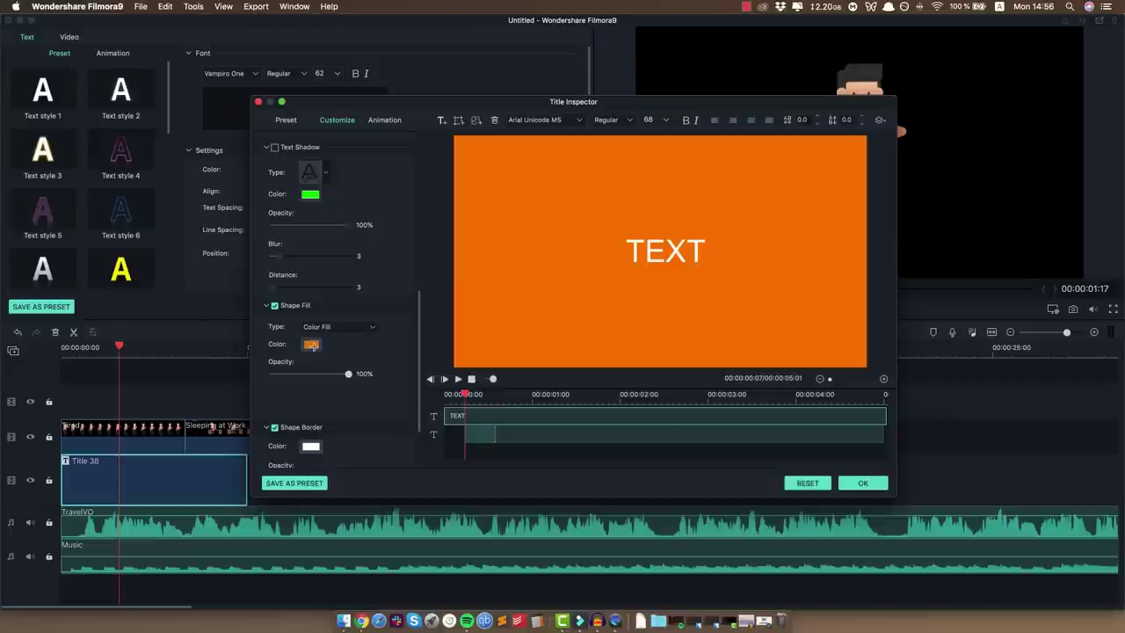
pyautogui.click(312, 345)
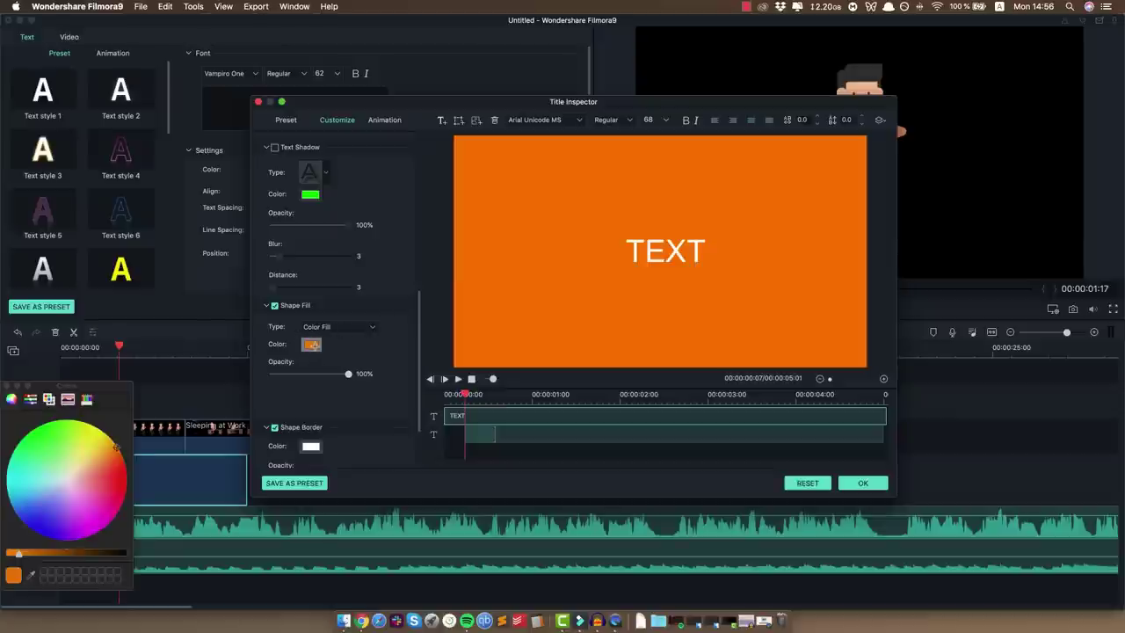
pyautogui.click(77, 477)
pyautogui.moveTo(77, 476); pyautogui.dragTo(77, 477)
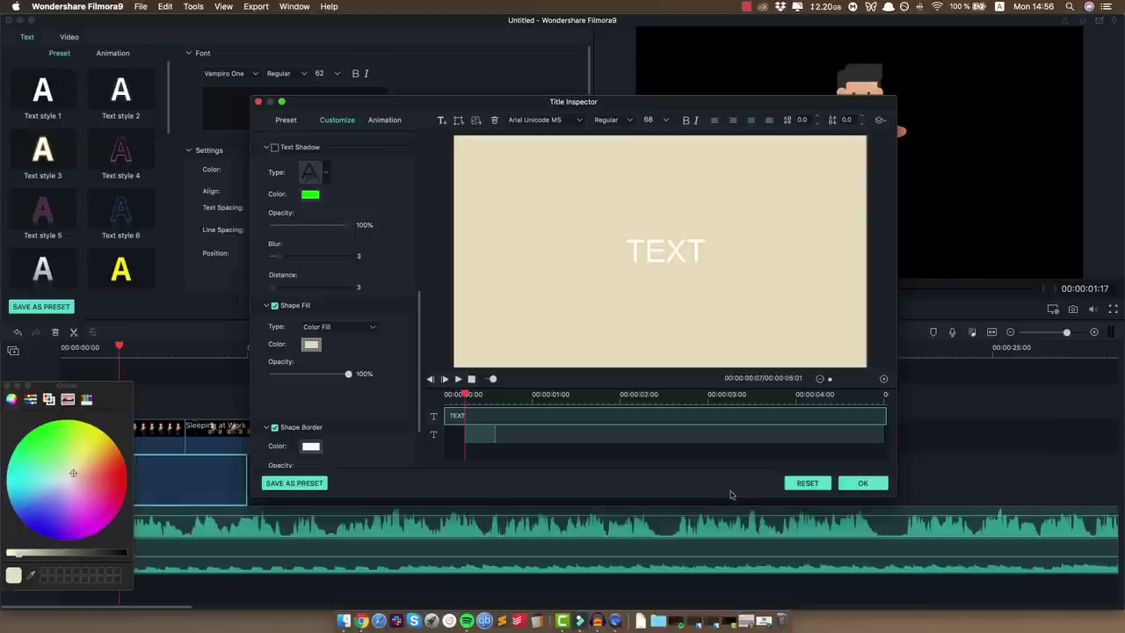
pyautogui.click(6, 386)
pyautogui.click(863, 483)
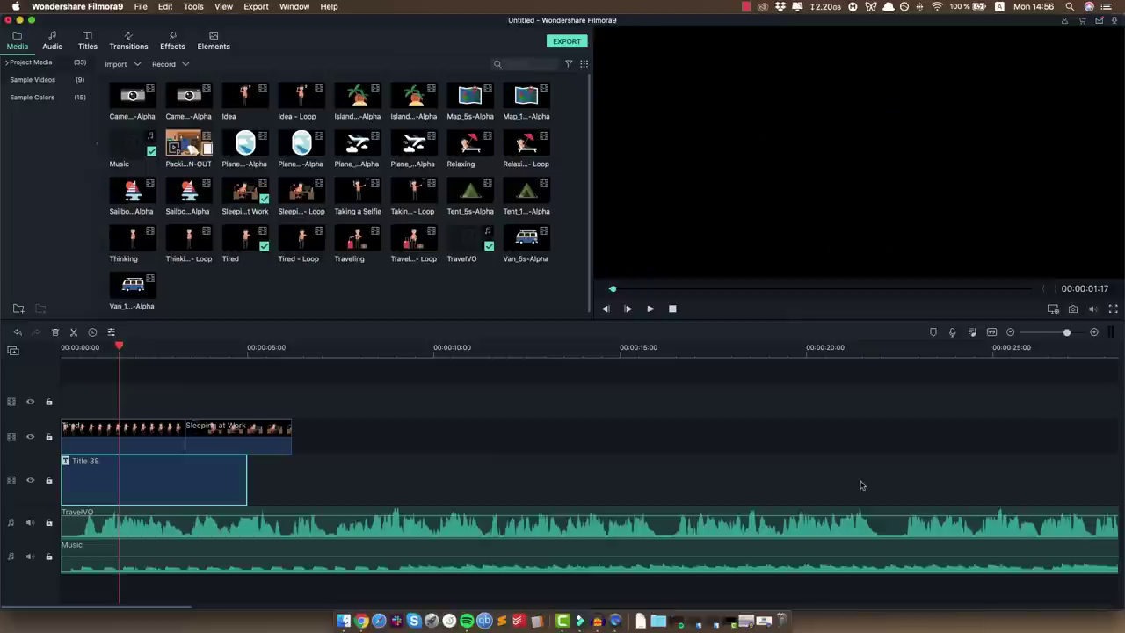
# - Delete the TEXT placeholder from the beige Title 38 and stretch the clip to about 00:00:22
pyautogui.click(146, 348)
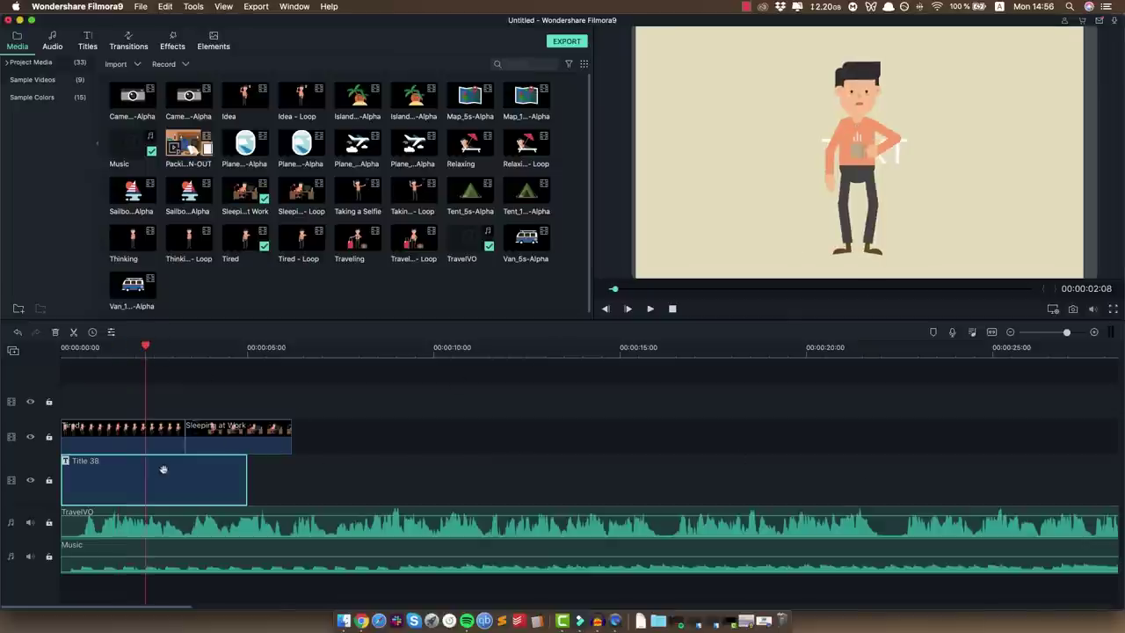
pyautogui.doubleClick(98, 475)
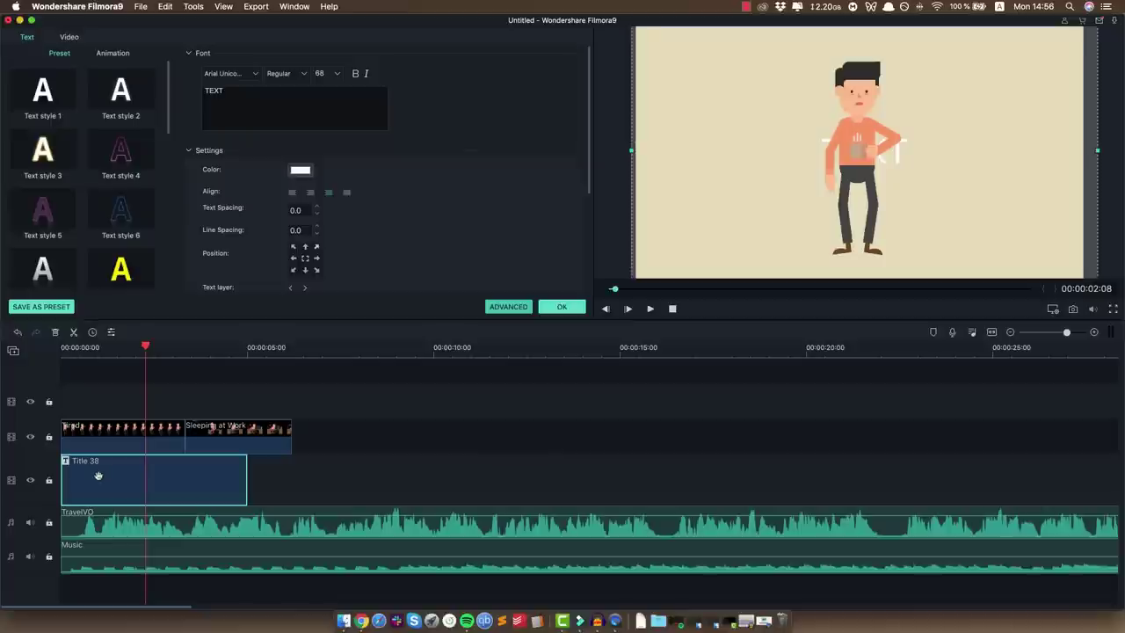
pyautogui.click(269, 108)
pyautogui.press('super+a')
pyautogui.press('BackSpace')
pyautogui.click(561, 306)
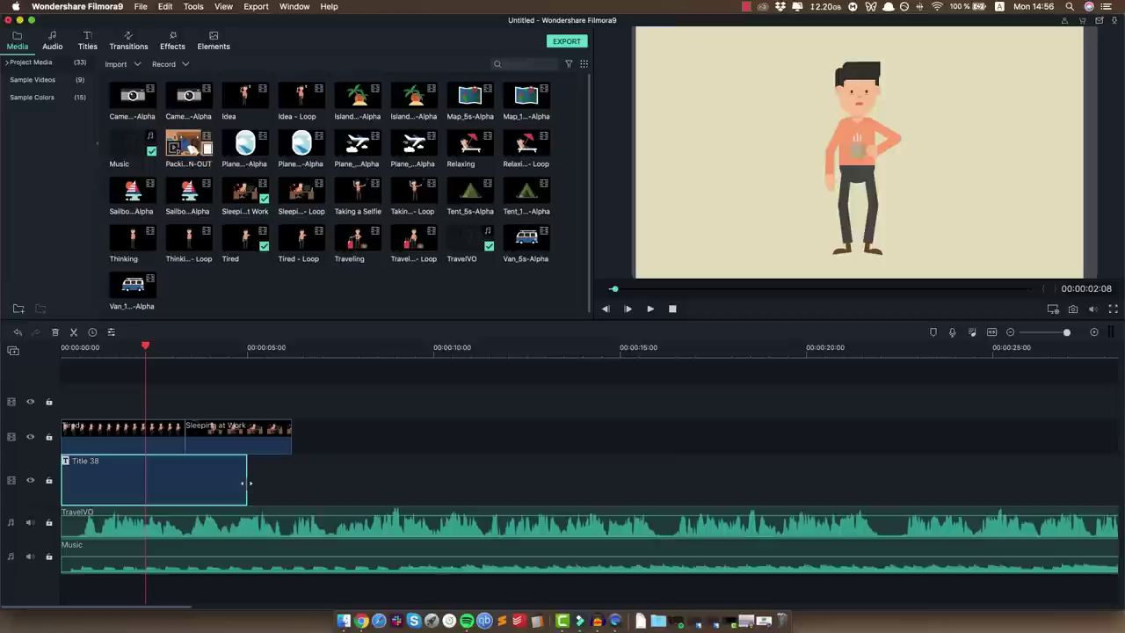
pyautogui.moveTo(247, 482); pyautogui.dragTo(906, 498)
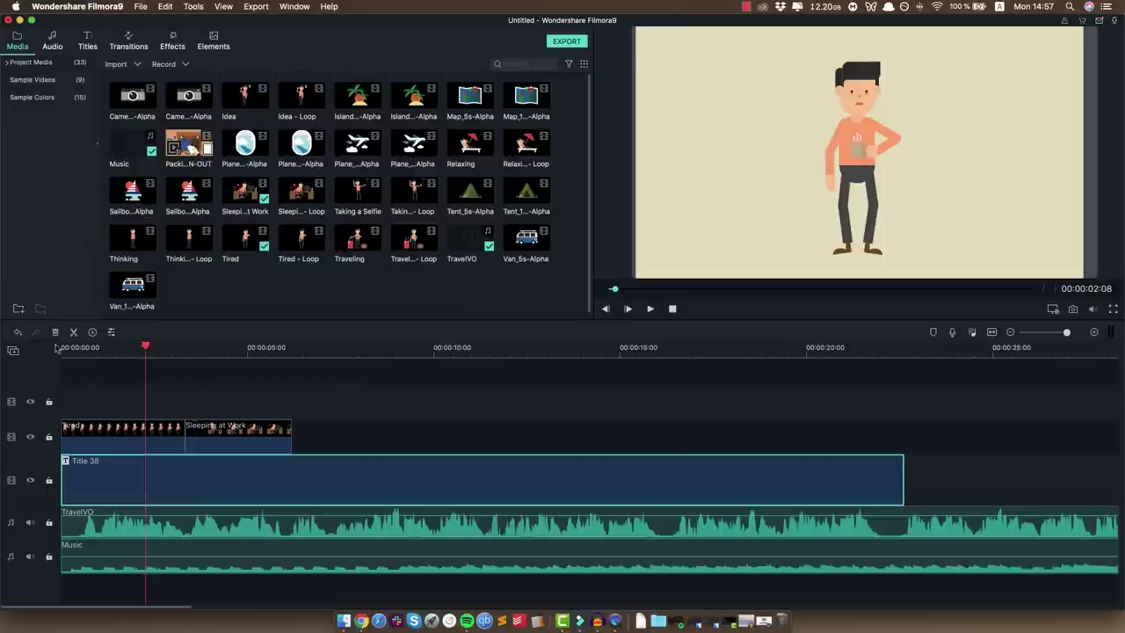
pyautogui.scroll(-2, 70, 348)
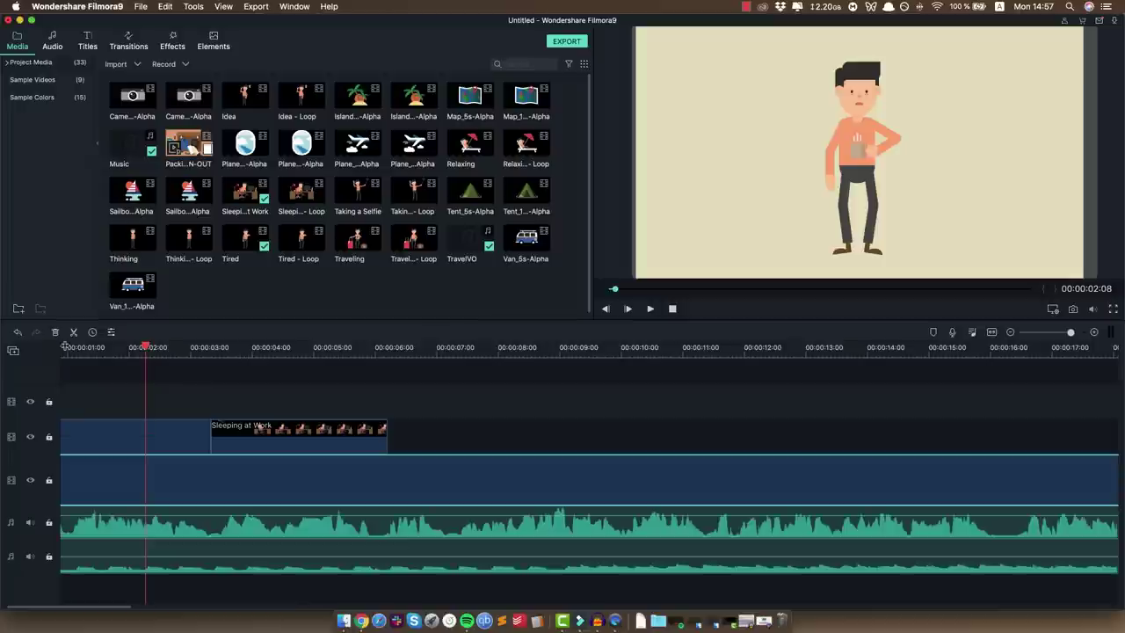
# - Play the project from the start with preview playback quality lowered to 1/8
pyautogui.moveTo(145, 347); pyautogui.dragTo(63, 347)
pyautogui.press('space')
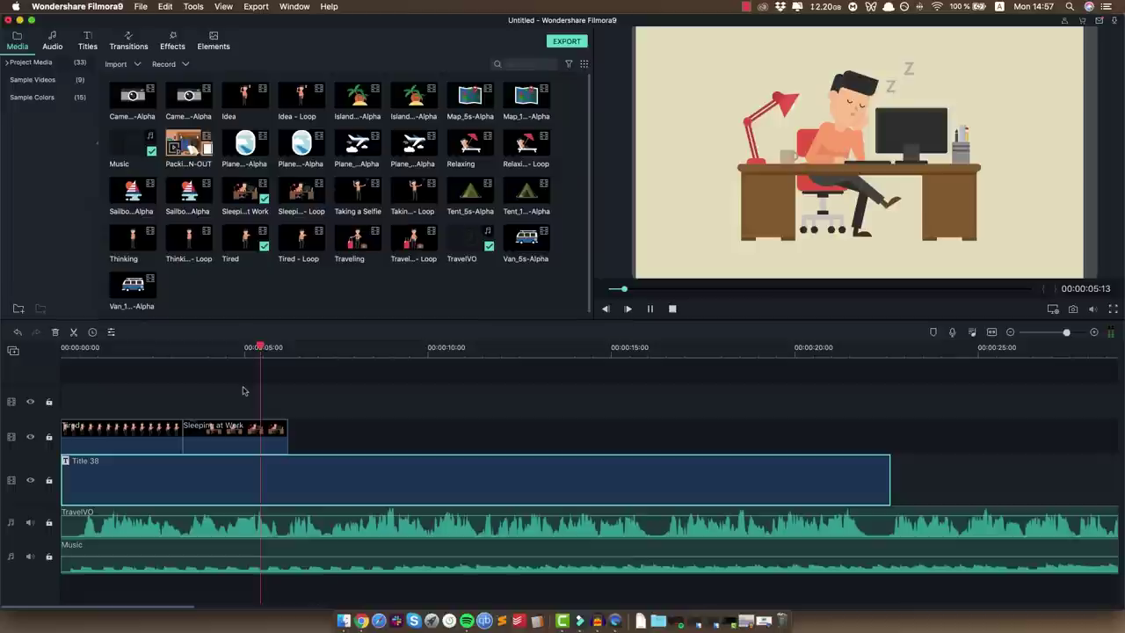
pyautogui.press('space')
pyautogui.click(1054, 309)
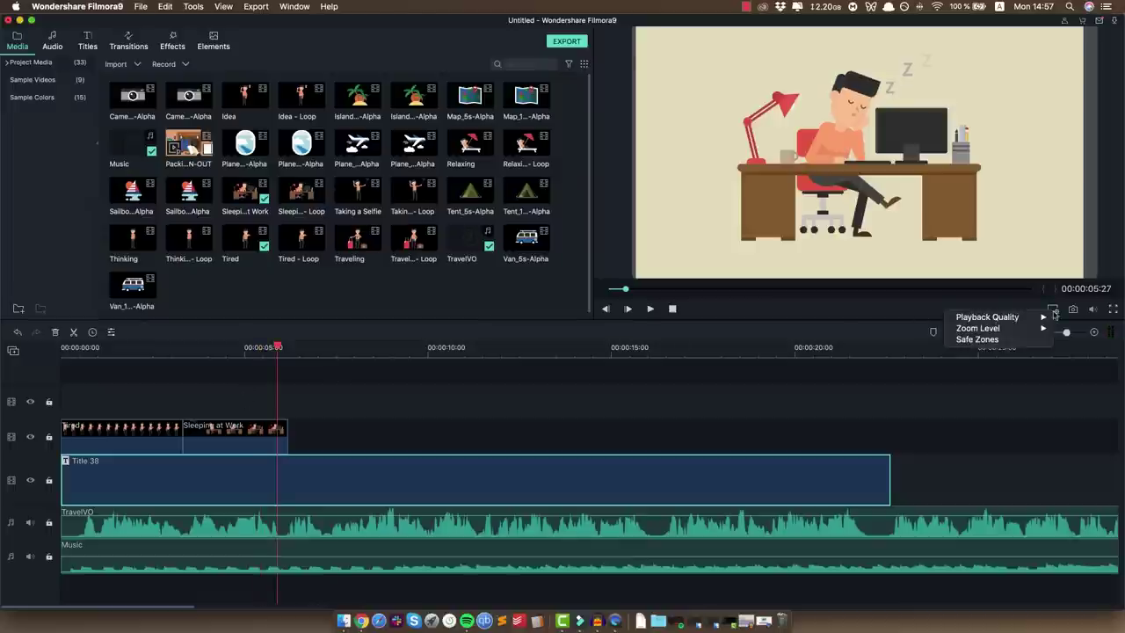
pyautogui.moveTo(1014, 318)
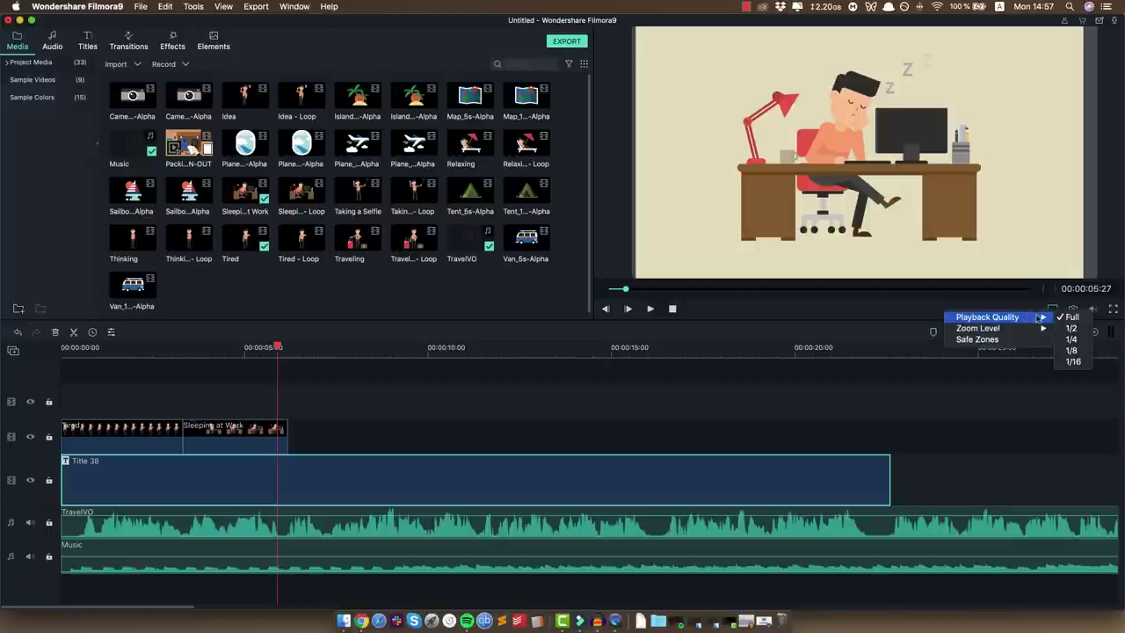
pyautogui.click(1083, 350)
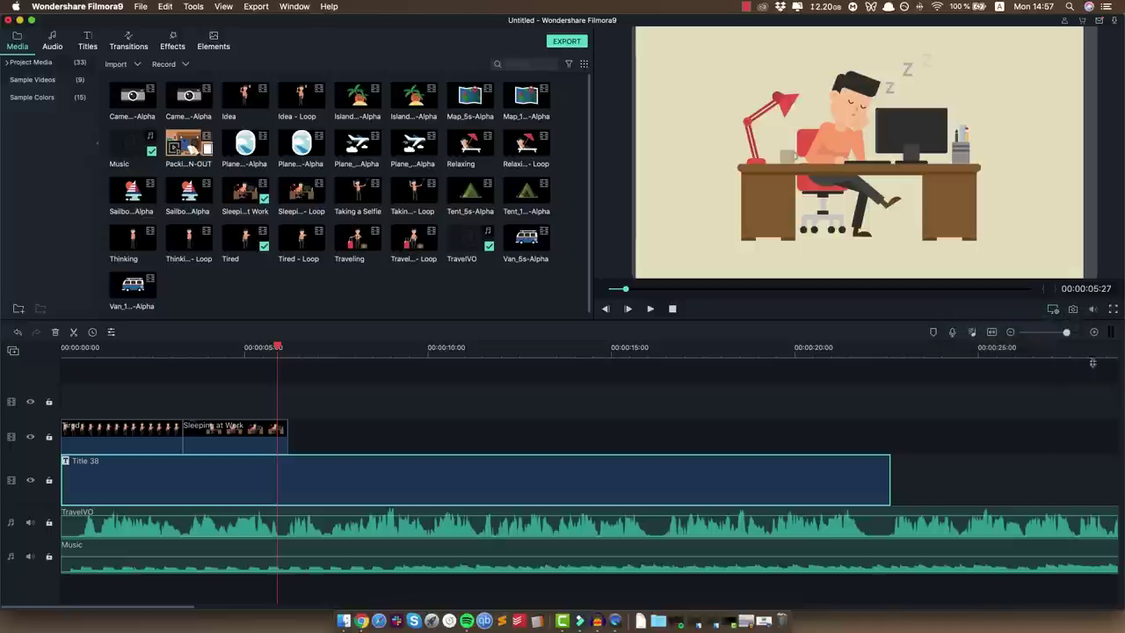
pyautogui.click(1052, 309)
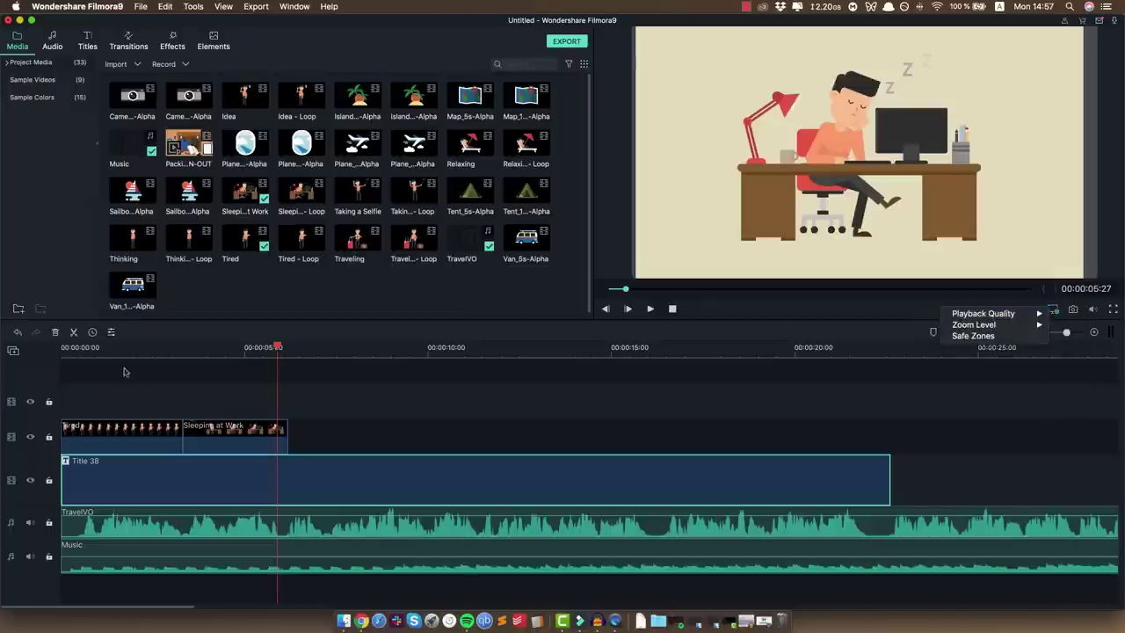
pyautogui.click(69, 353)
pyautogui.click(61, 349)
pyautogui.press('space')
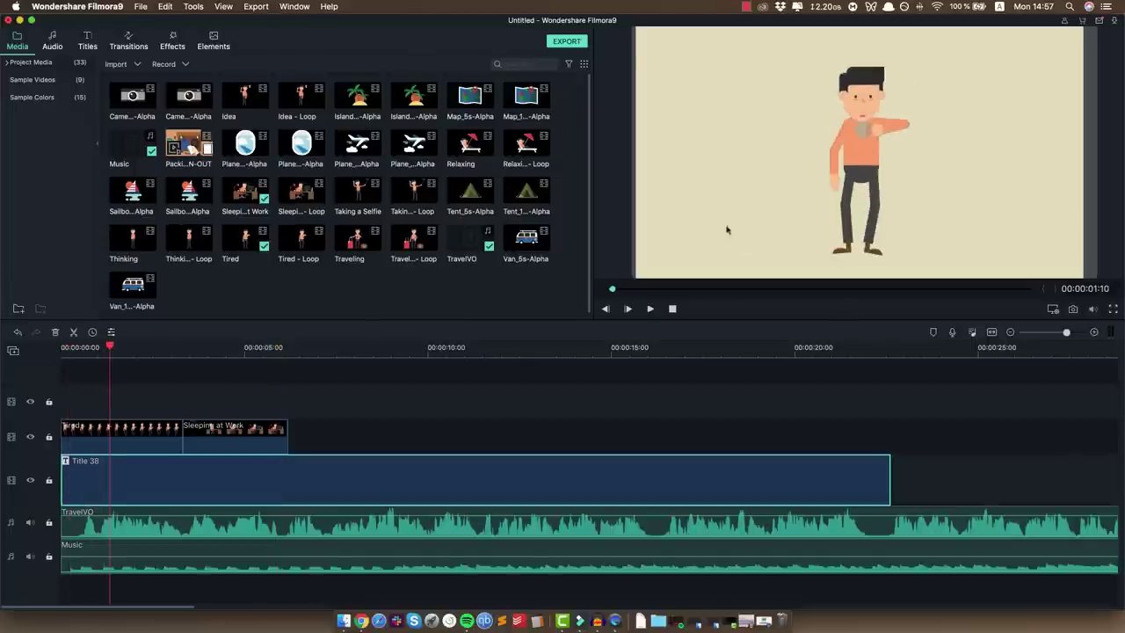
# - Change preview playback quality to 1/4, then settle on 1/2
pyautogui.click(1052, 308)
pyautogui.moveTo(1036, 316)
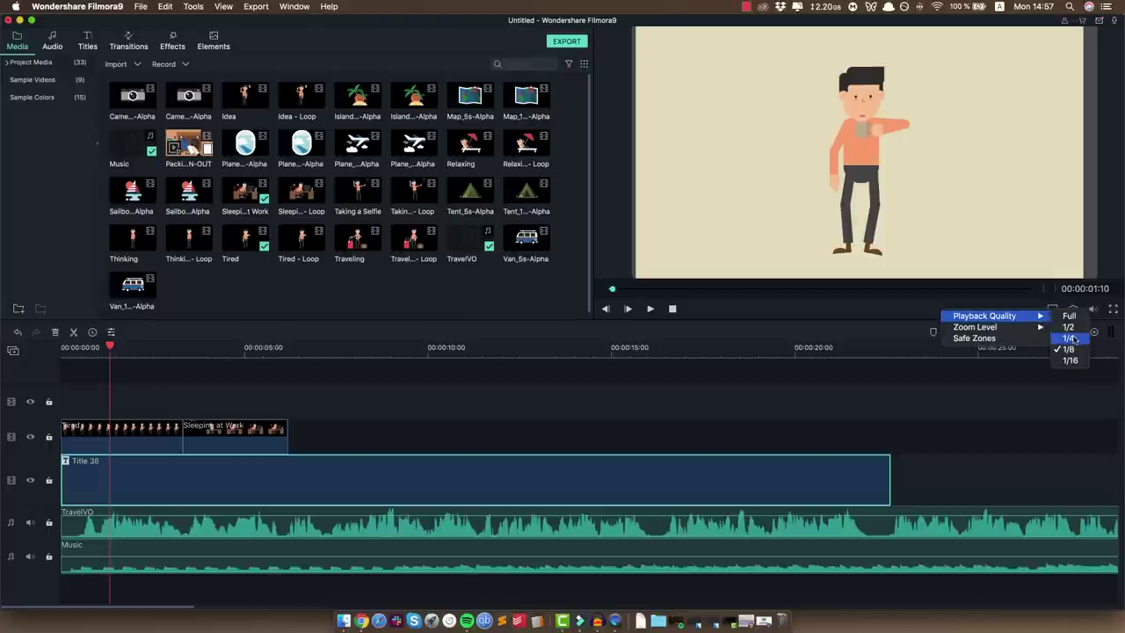
pyautogui.click(1069, 339)
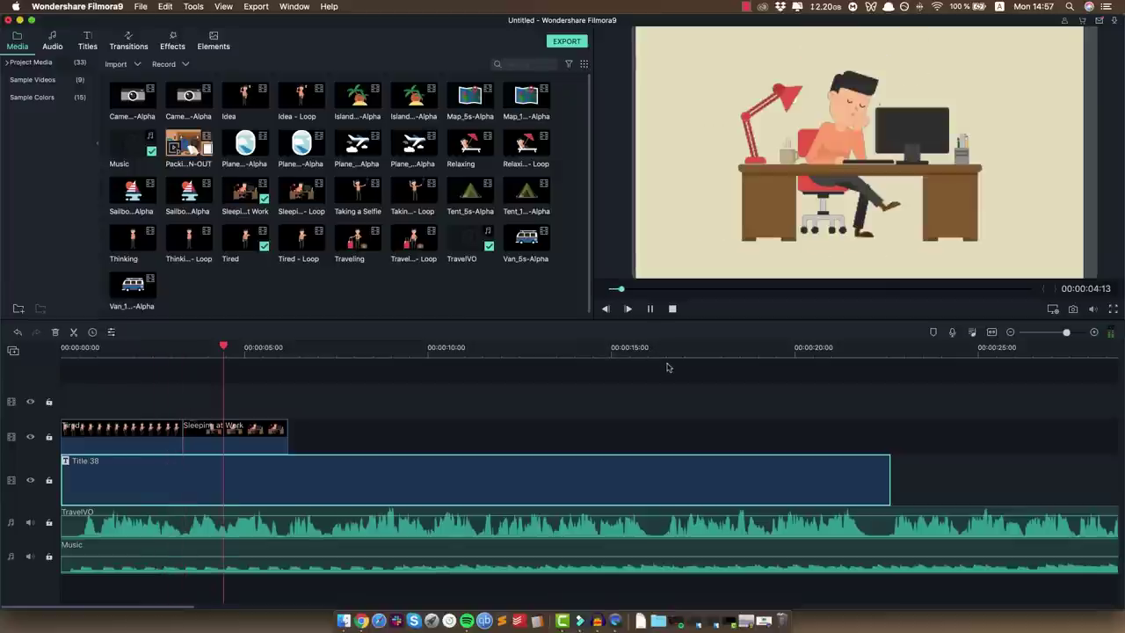
pyautogui.press('space')
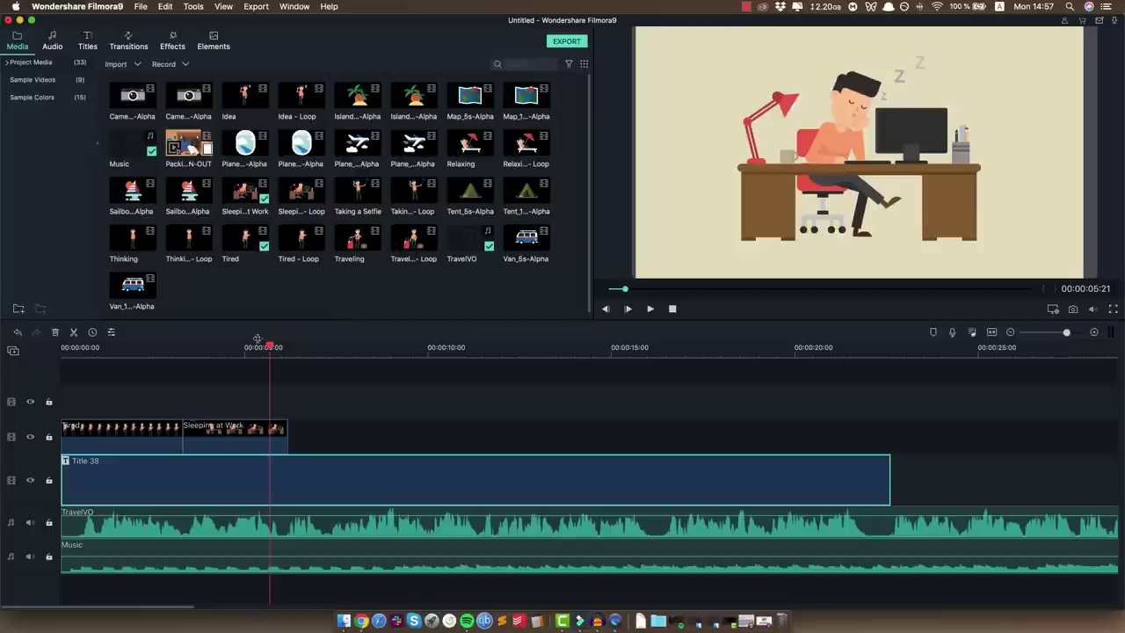
pyautogui.click(1052, 308)
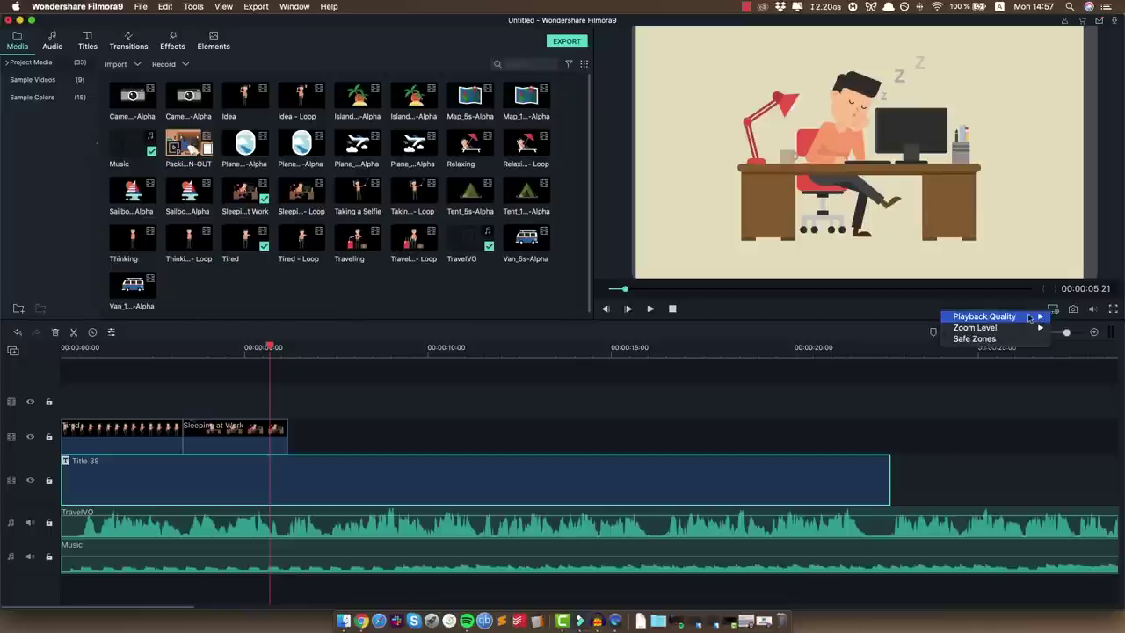
pyautogui.moveTo(1029, 316)
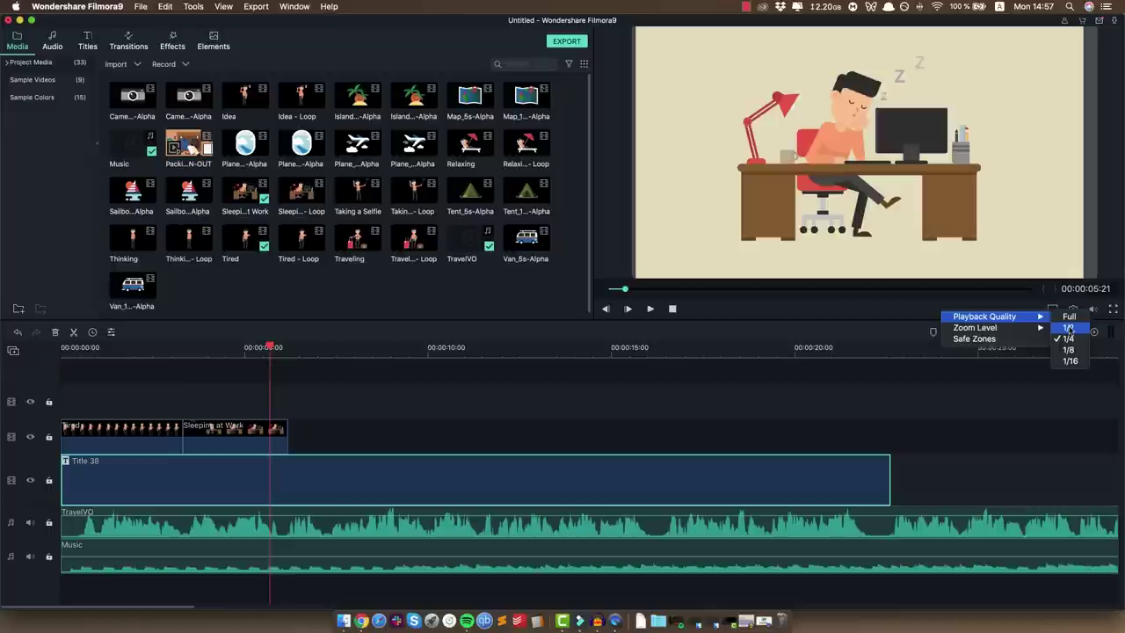
pyautogui.click(1069, 328)
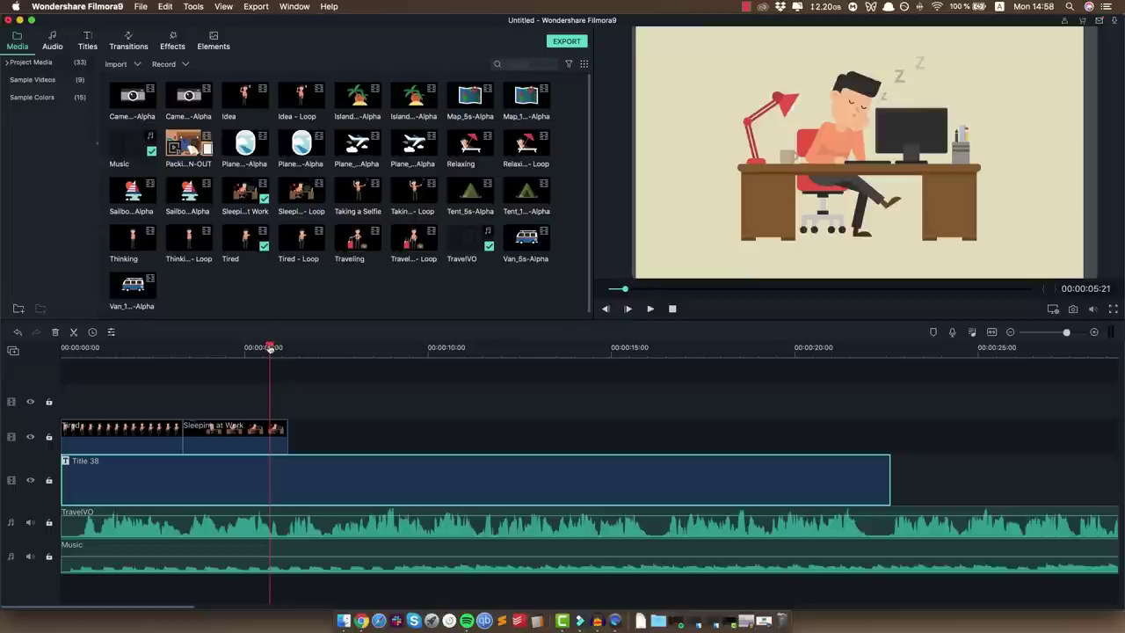
# - Play through the end of the Sleeping at Work clip from the playhead
pyautogui.moveTo(270, 347); pyautogui.dragTo(288, 347)
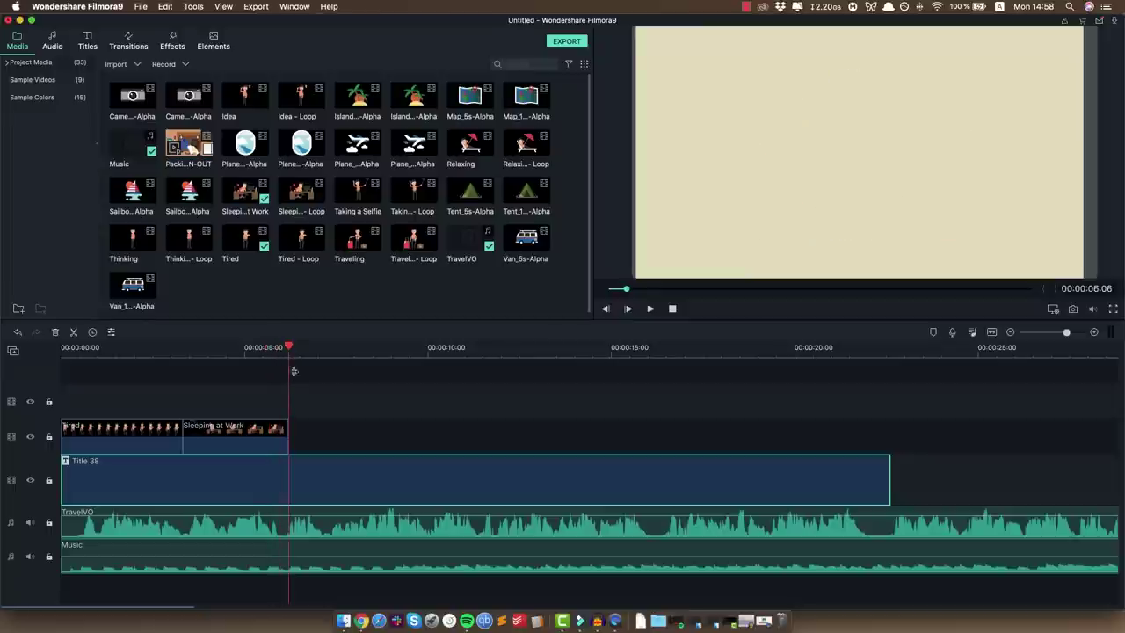
pyautogui.press('space')
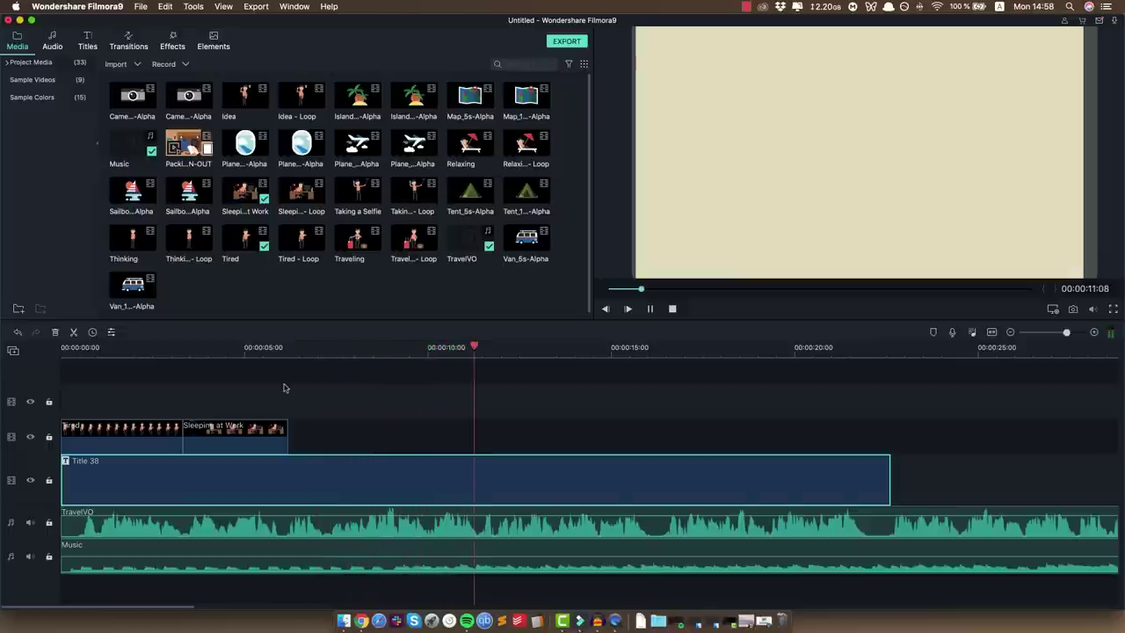
pyautogui.press('space')
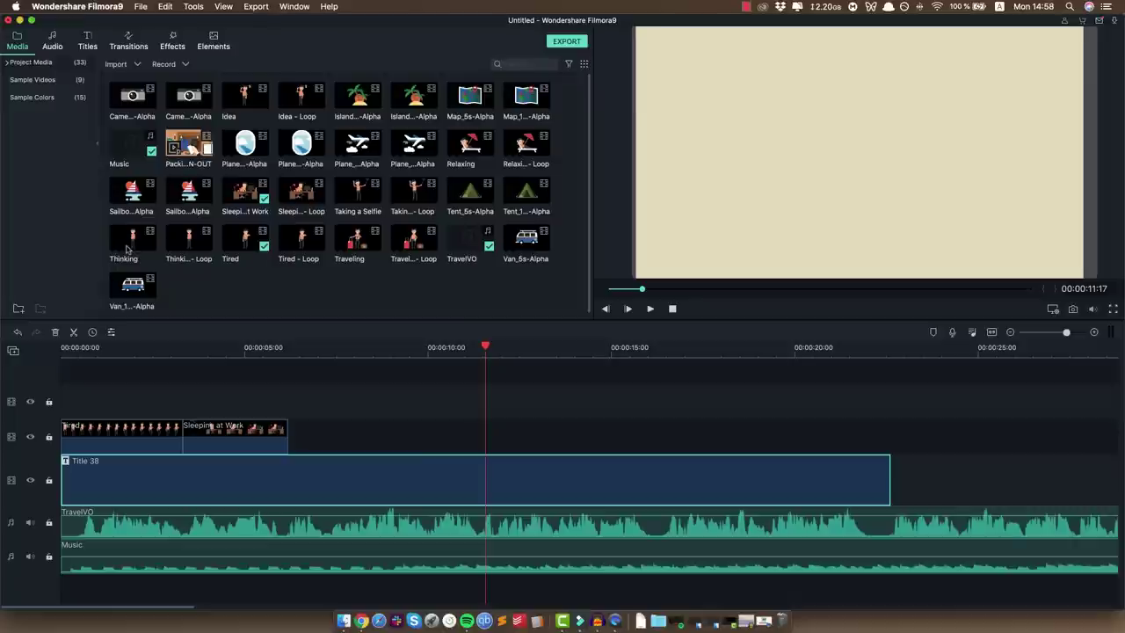
# - Add the Thinking clip right after Sleeping at Work and trim it shorter
pyautogui.moveTo(127, 239); pyautogui.dragTo(300, 441)
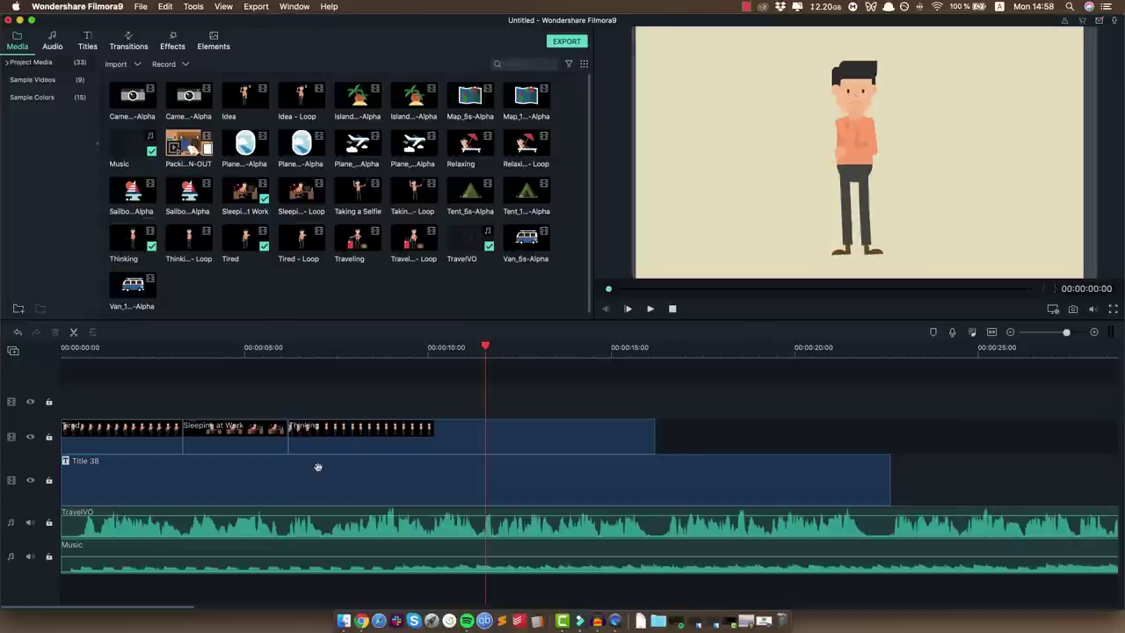
pyautogui.moveTo(541, 442)
pyautogui.mouseDown()
pyautogui.moveTo(356, 442)
pyautogui.moveTo(541, 439)
pyautogui.mouseUp()
pyautogui.moveTo(654, 431); pyautogui.dragTo(334, 440)
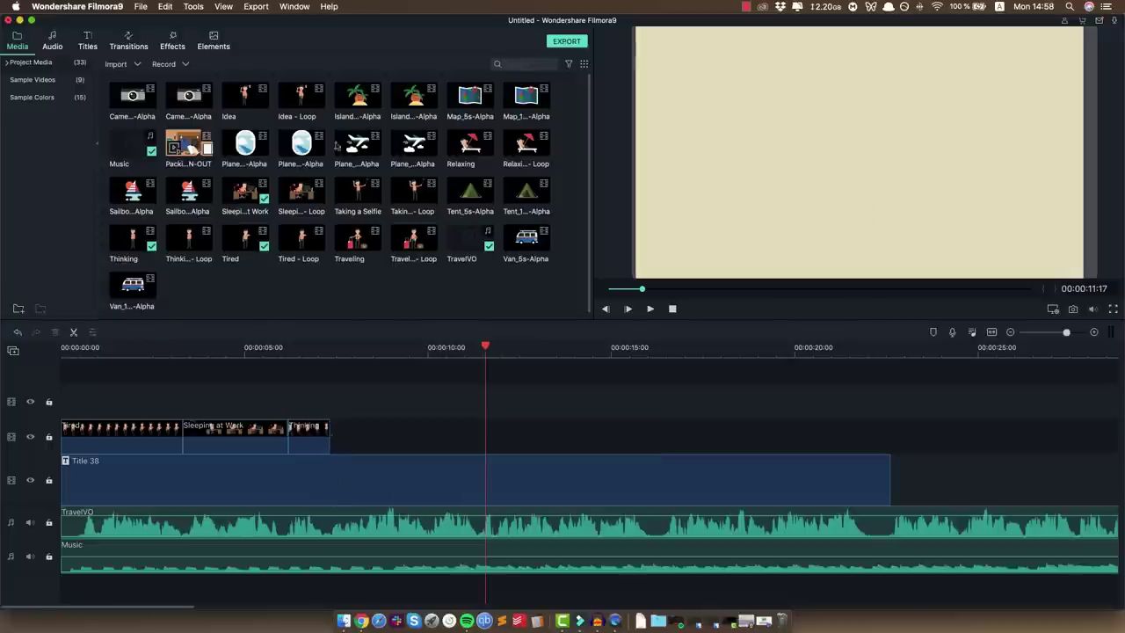
# - Add the Idea clip after Thinking, trim it to end near 11 seconds, and play it back
pyautogui.moveTo(244, 100); pyautogui.dragTo(331, 443)
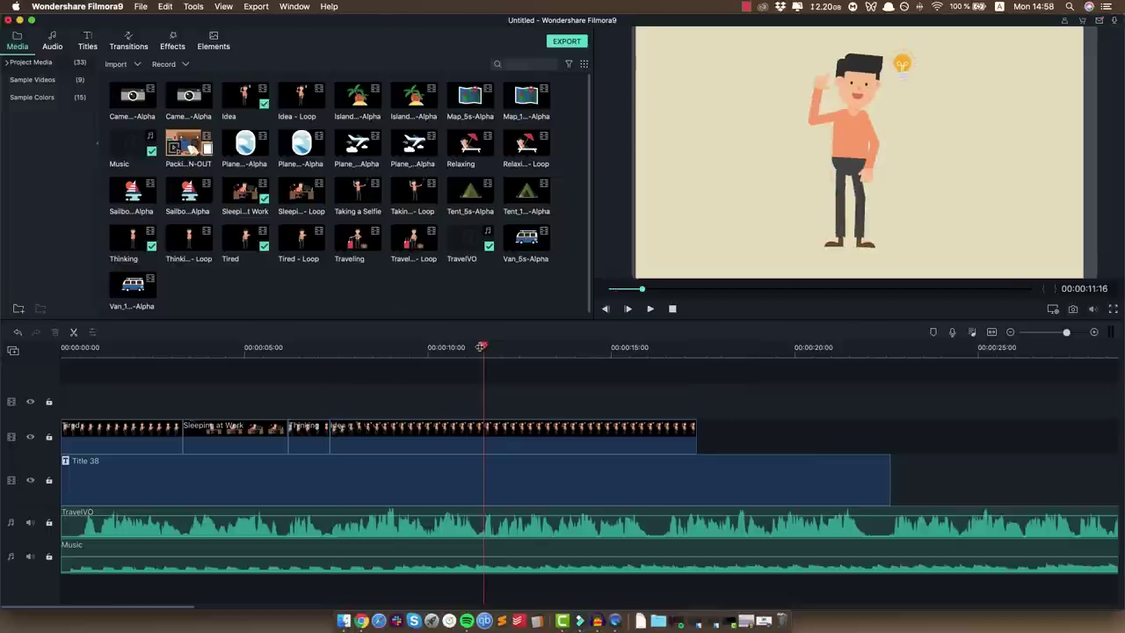
pyautogui.moveTo(485, 345); pyautogui.dragTo(479, 345)
pyautogui.moveTo(692, 433)
pyautogui.mouseDown()
pyautogui.moveTo(480, 443)
pyautogui.moveTo(492, 456)
pyautogui.mouseUp()
pyautogui.press('space')
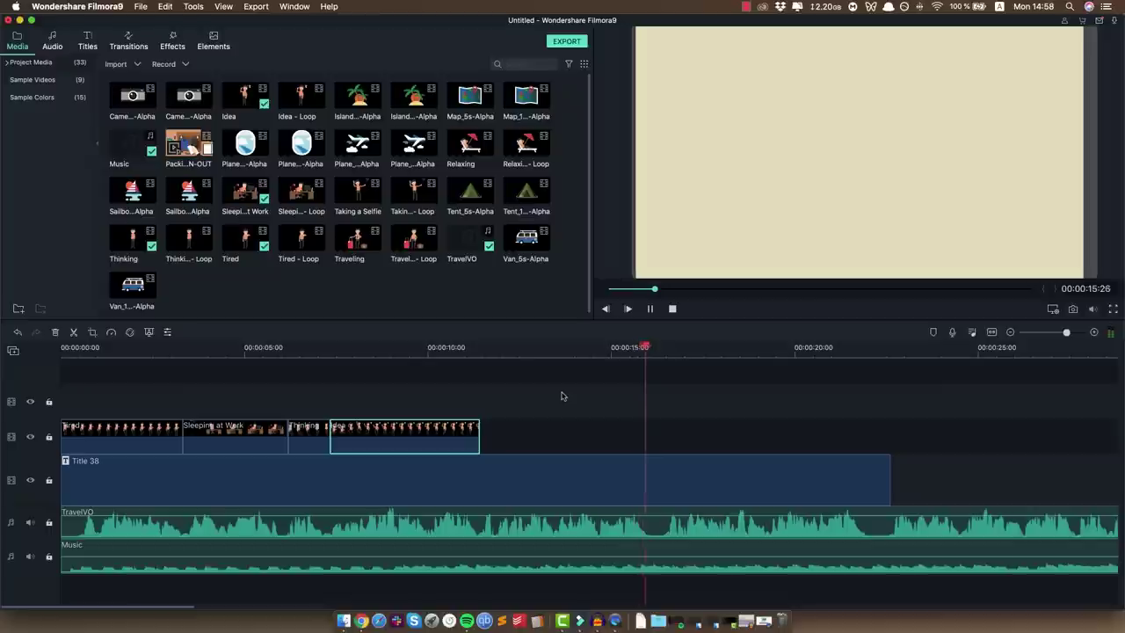
pyautogui.press('space')
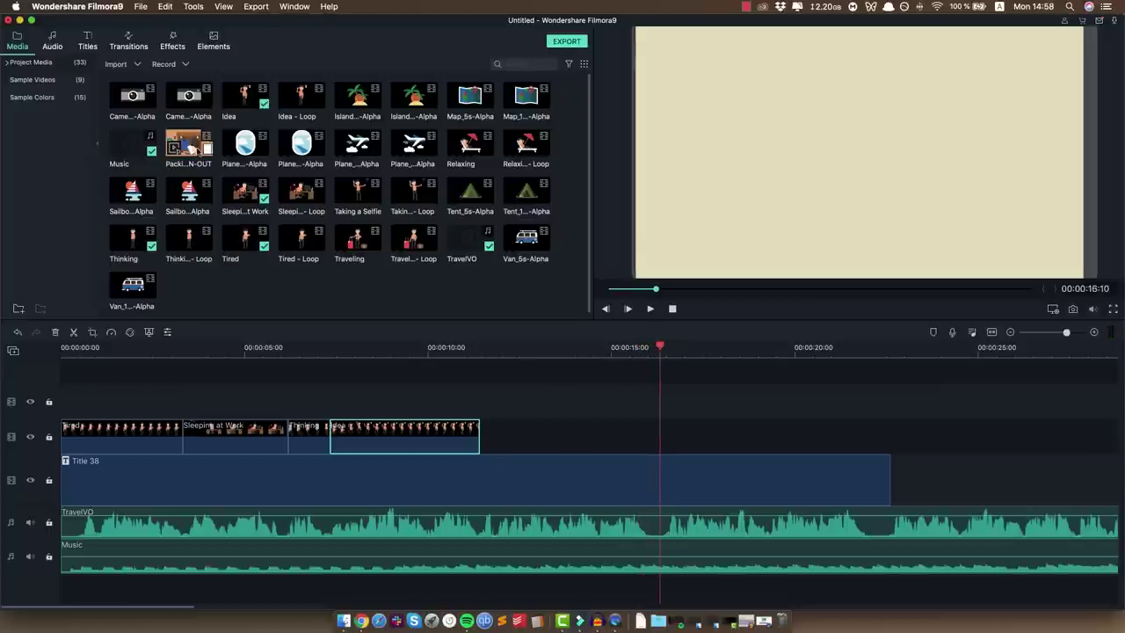
# - Place the Packing - IN-OUT clip after Idea and trim it to end near 14 seconds
pyautogui.click(190, 147)
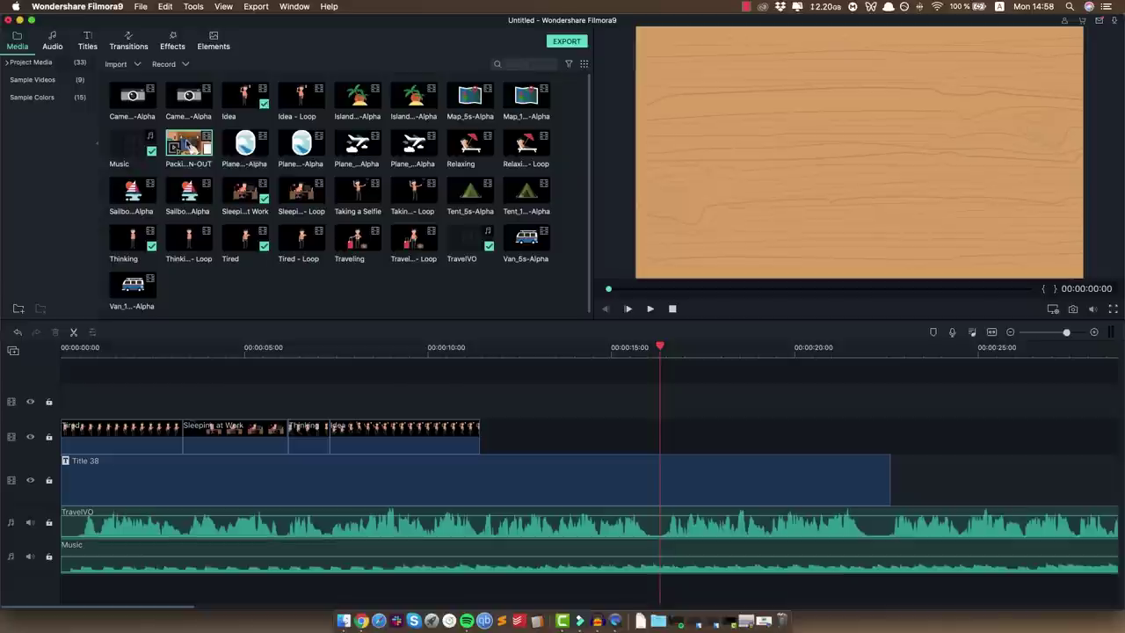
pyautogui.moveTo(183, 145); pyautogui.dragTo(489, 448)
pyautogui.click(846, 433)
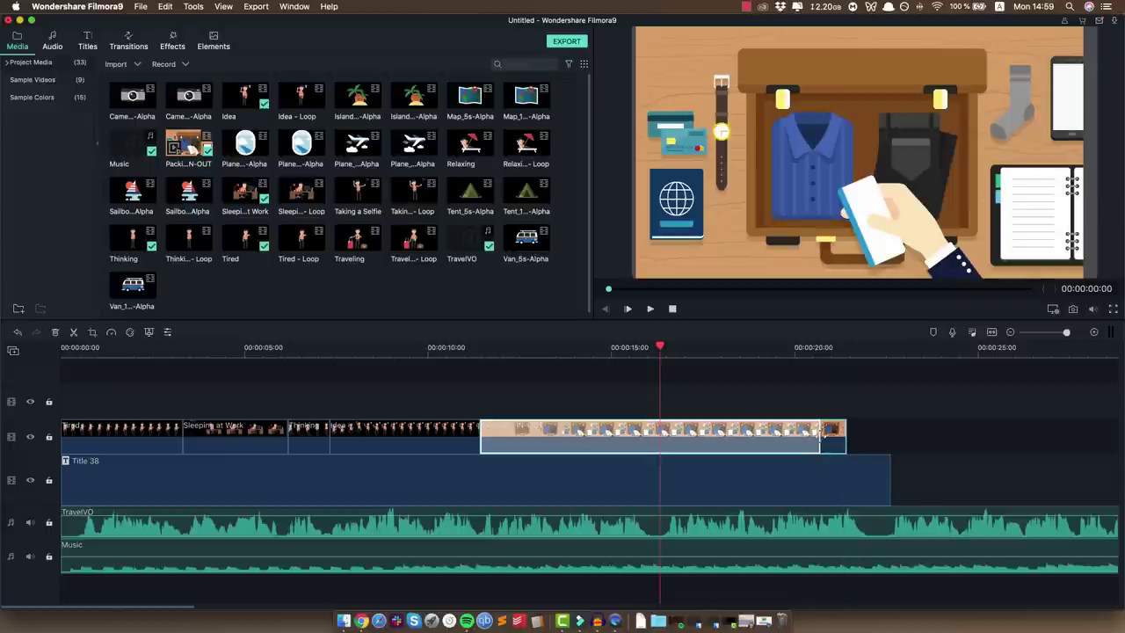
pyautogui.moveTo(574, 442); pyautogui.dragTo(565, 444)
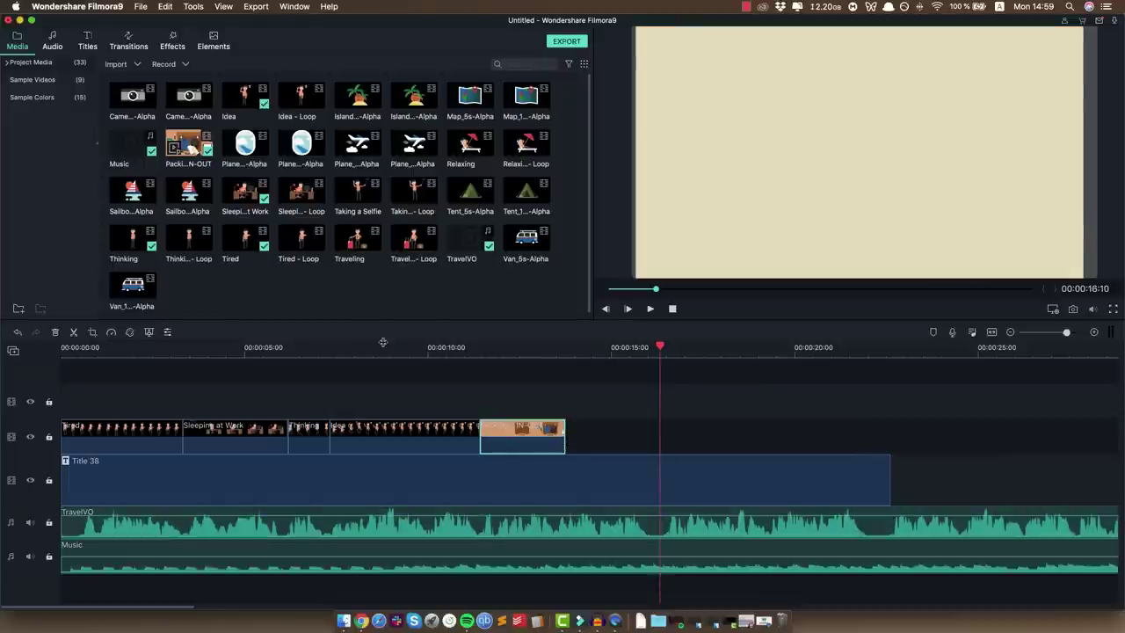
# - Add the Traveling clip after Packing, cutting off its tail so it ends around 16.5 seconds
pyautogui.click(357, 239)
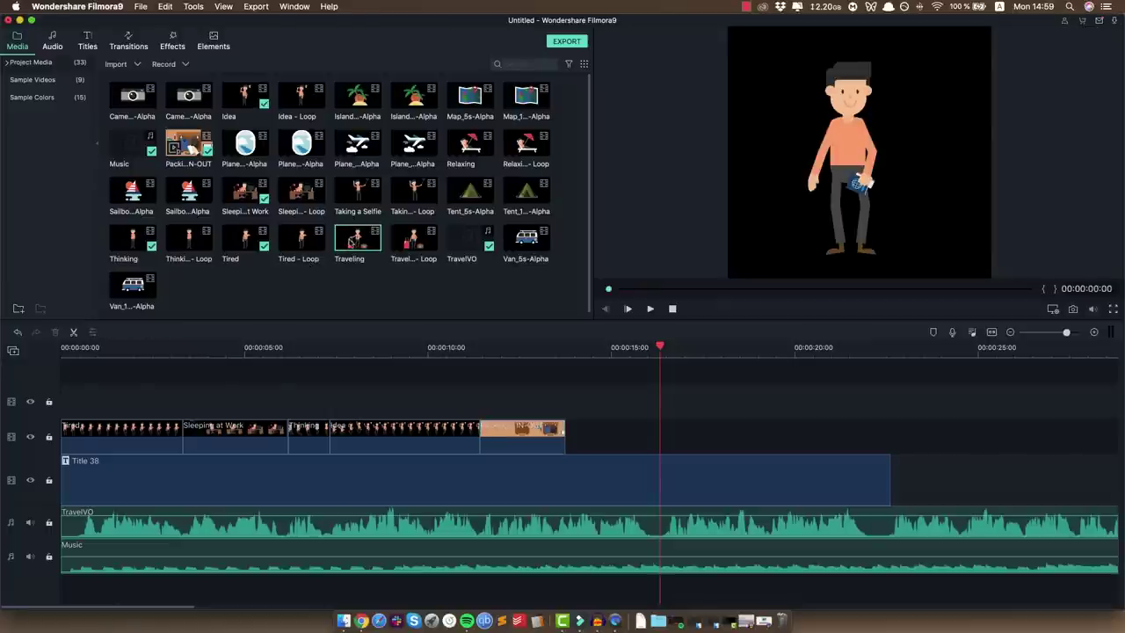
pyautogui.moveTo(536, 324); pyautogui.dragTo(572, 444)
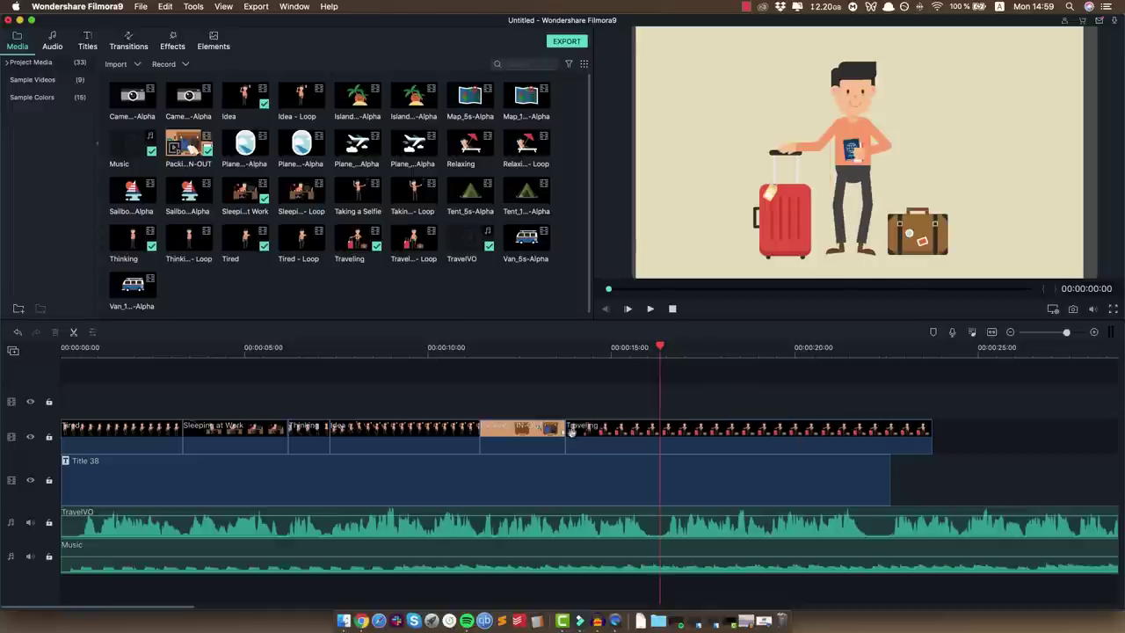
pyautogui.click(928, 436)
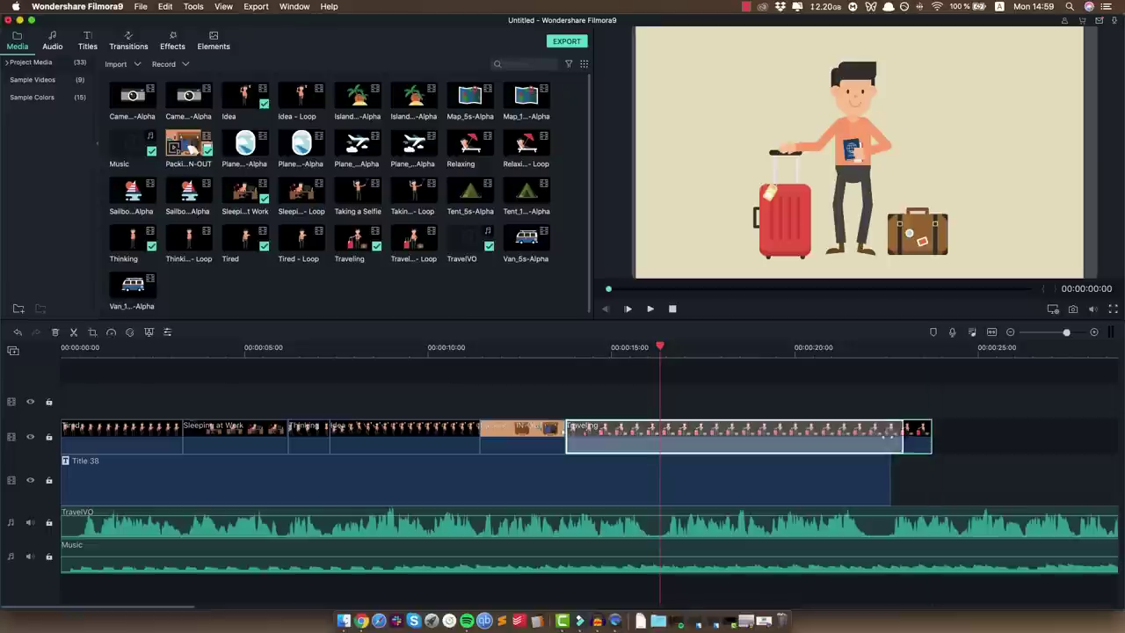
pyautogui.click(660, 430)
pyautogui.press('Delete')
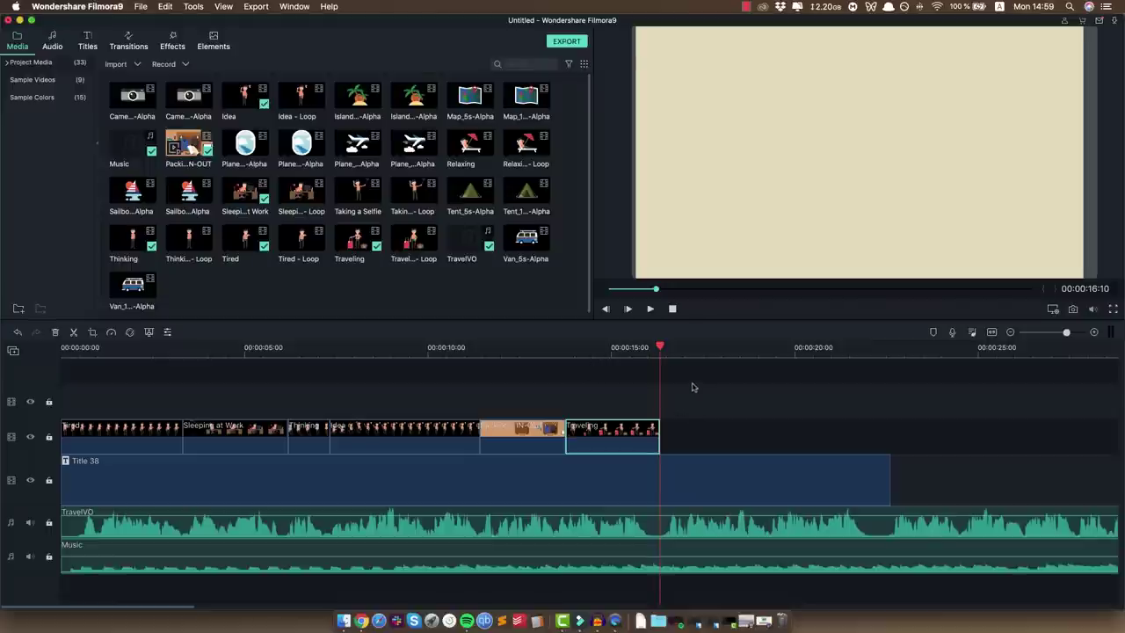
pyautogui.press('space')
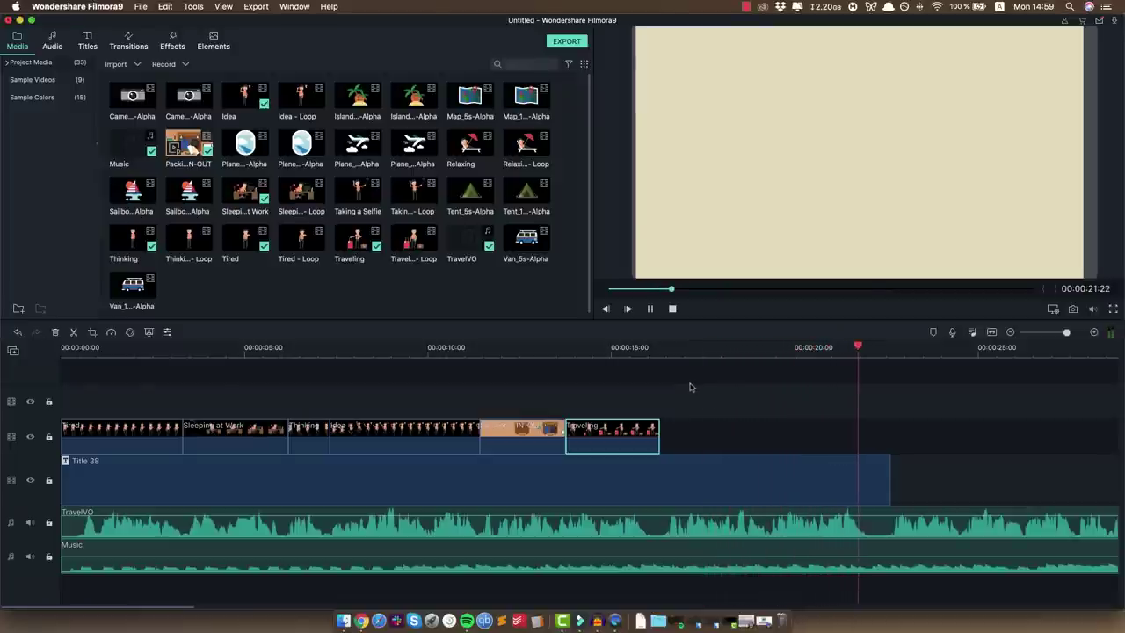
pyautogui.press('space')
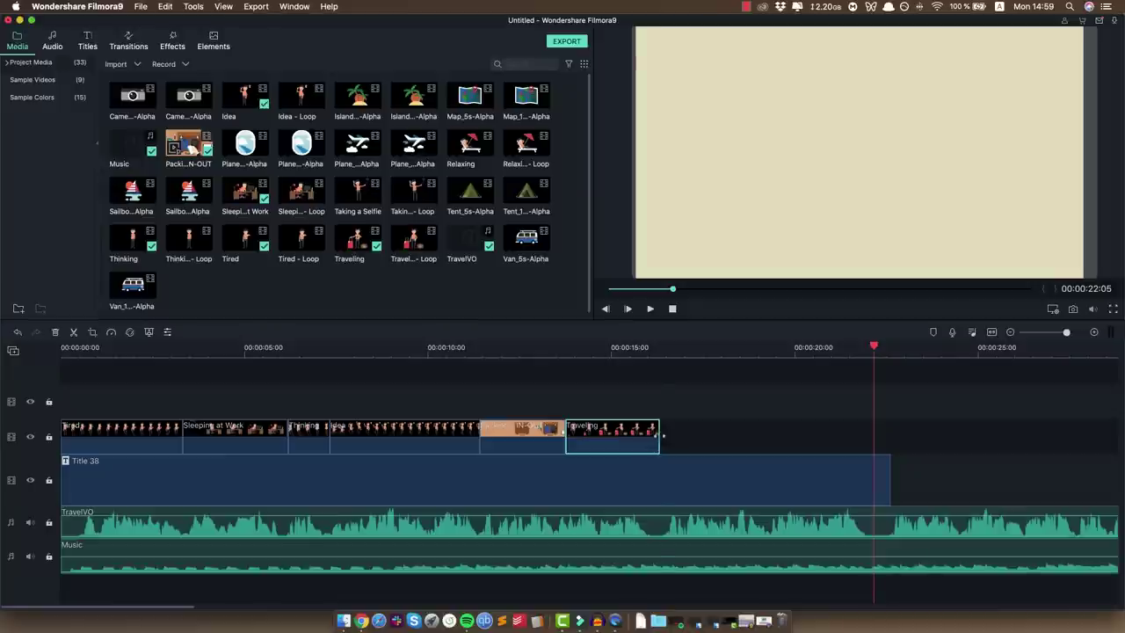
pyautogui.moveTo(659, 434); pyautogui.dragTo(667, 435)
# - Preview the Van_5s-Alpha clip and add it after Traveling
pyautogui.click(526, 239)
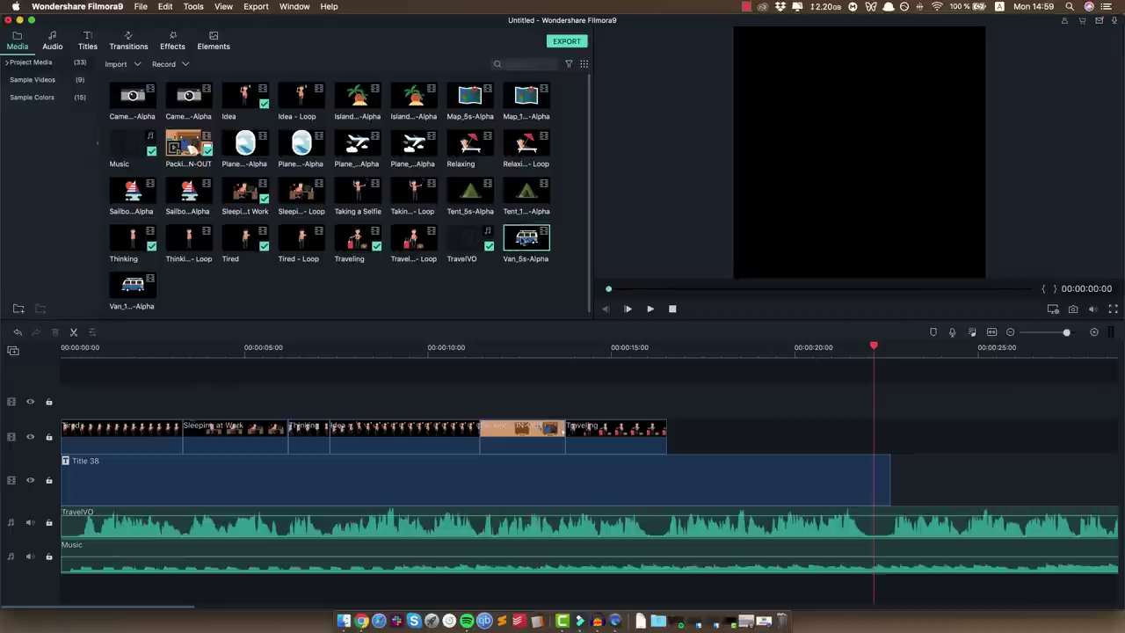
pyautogui.press('space')
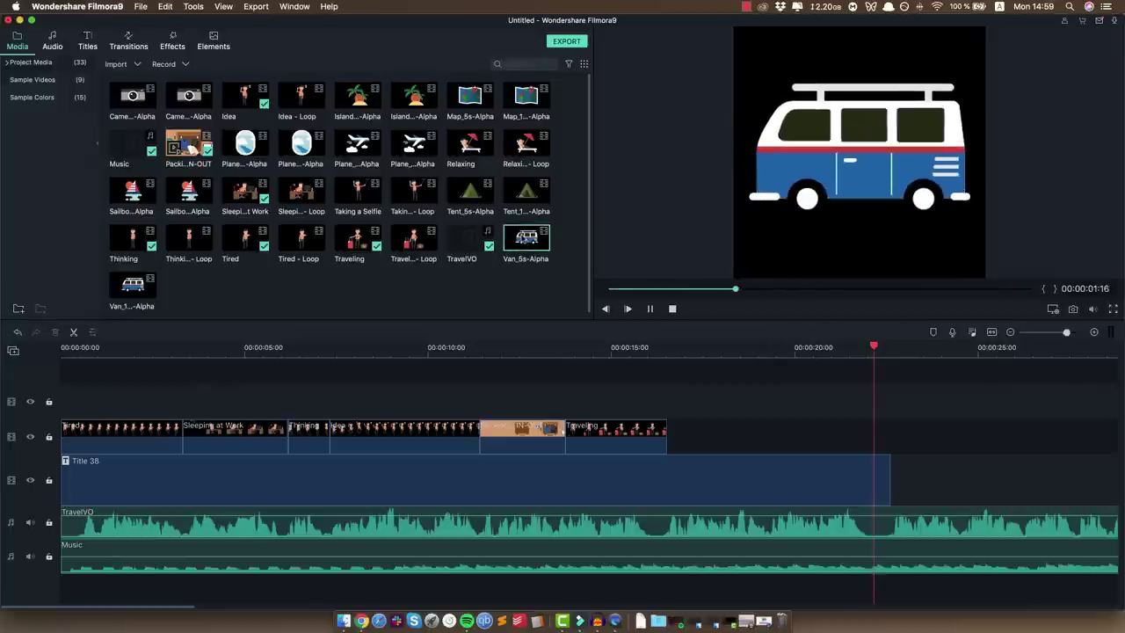
pyautogui.moveTo(526, 239); pyautogui.dragTo(673, 444)
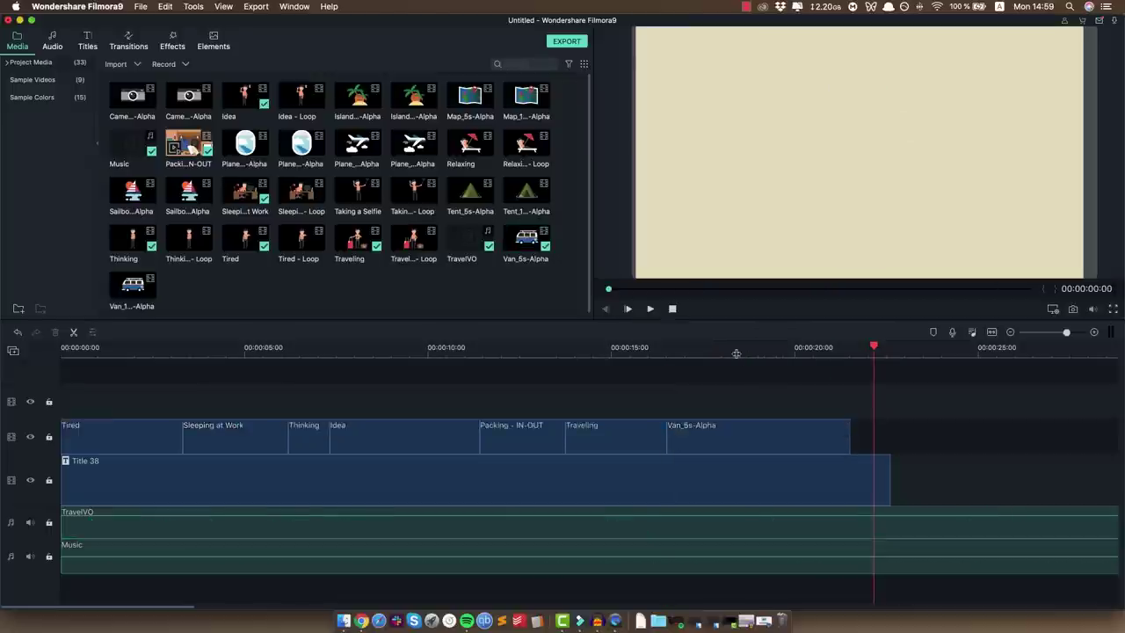
# - Scale the van to 56.32% and raise it higher in the frame
pyautogui.click(743, 348)
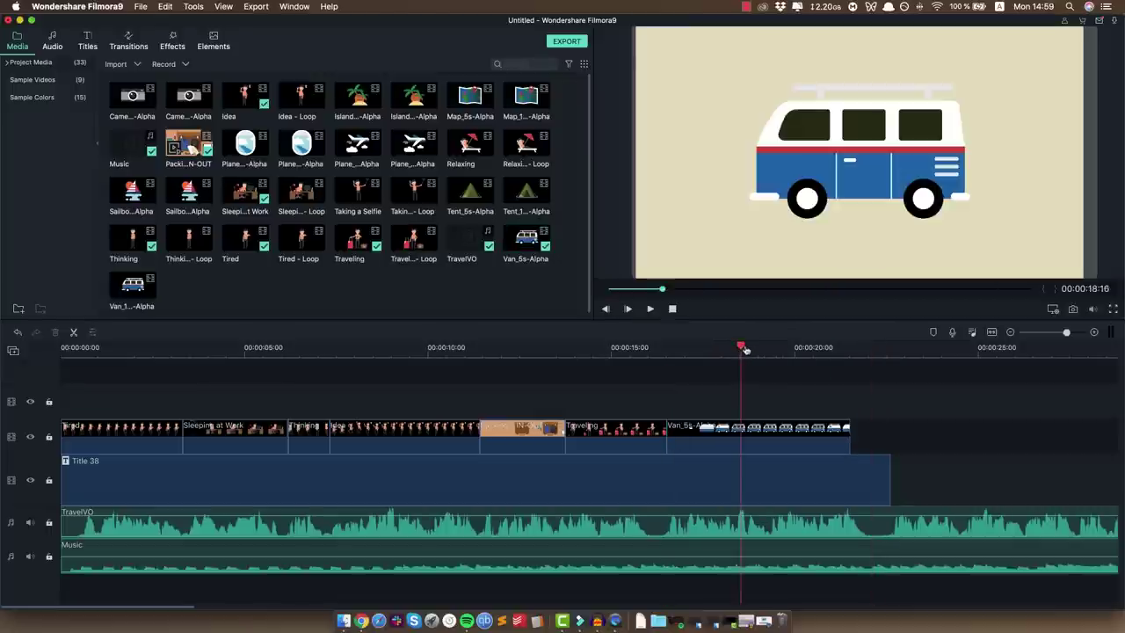
pyautogui.click(760, 443)
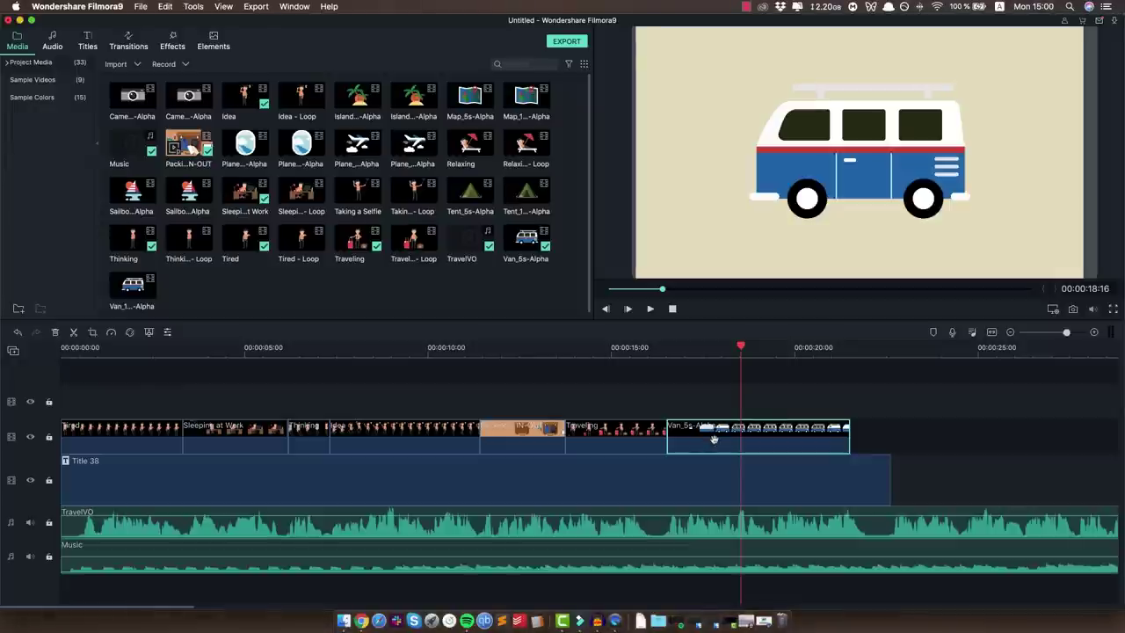
pyautogui.doubleClick(723, 444)
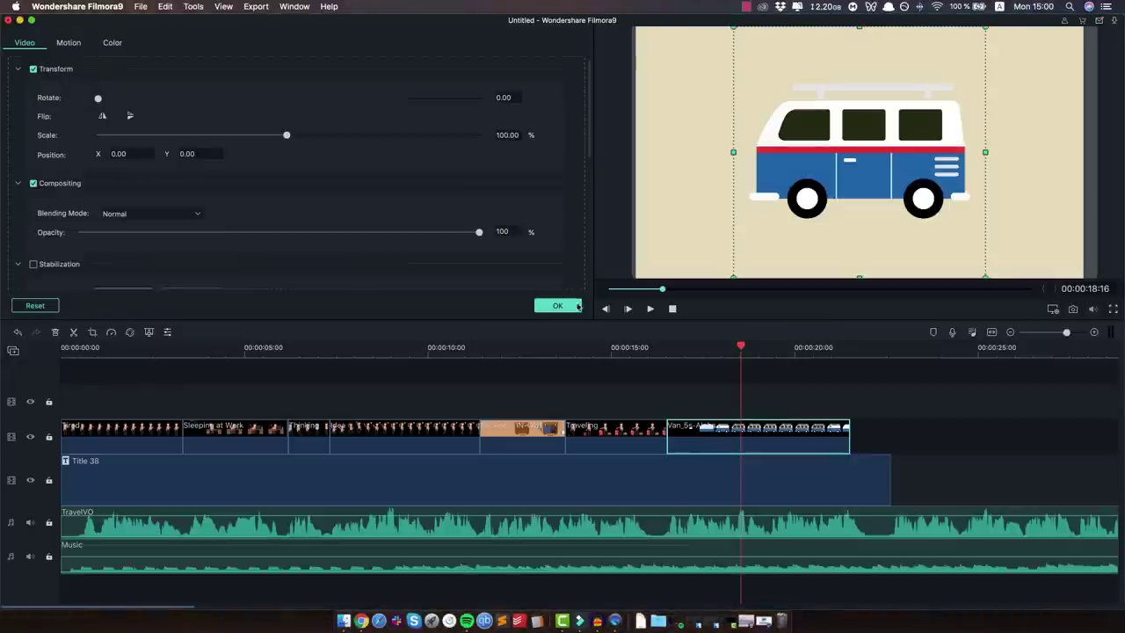
pyautogui.moveTo(291, 143); pyautogui.dragTo(201, 136)
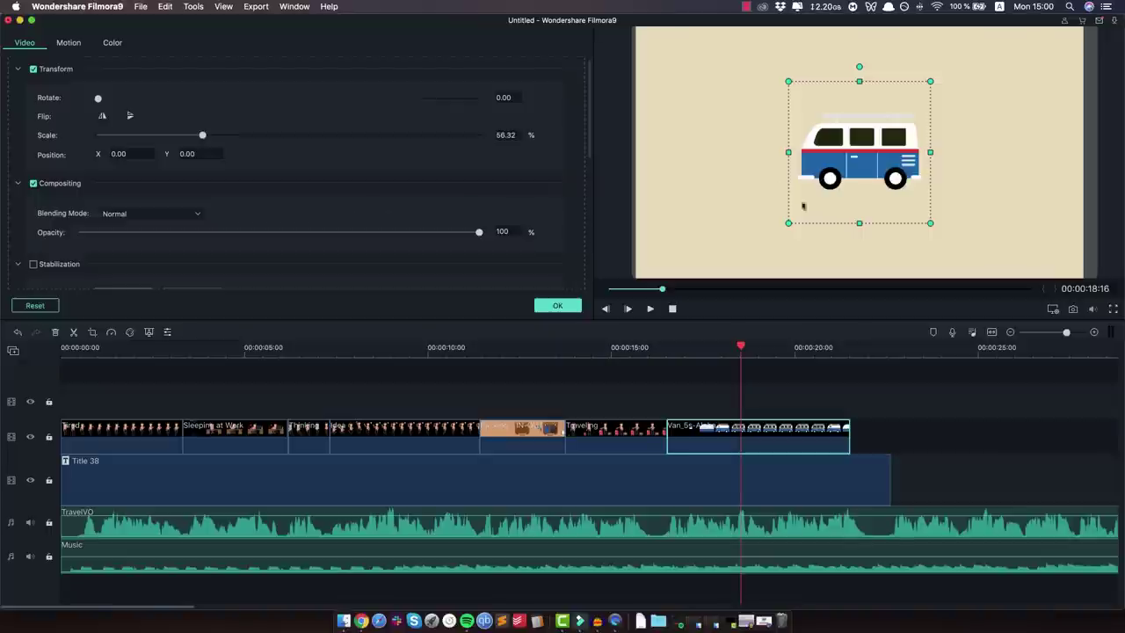
pyautogui.moveTo(851, 182); pyautogui.dragTo(856, 137)
pyautogui.click(556, 305)
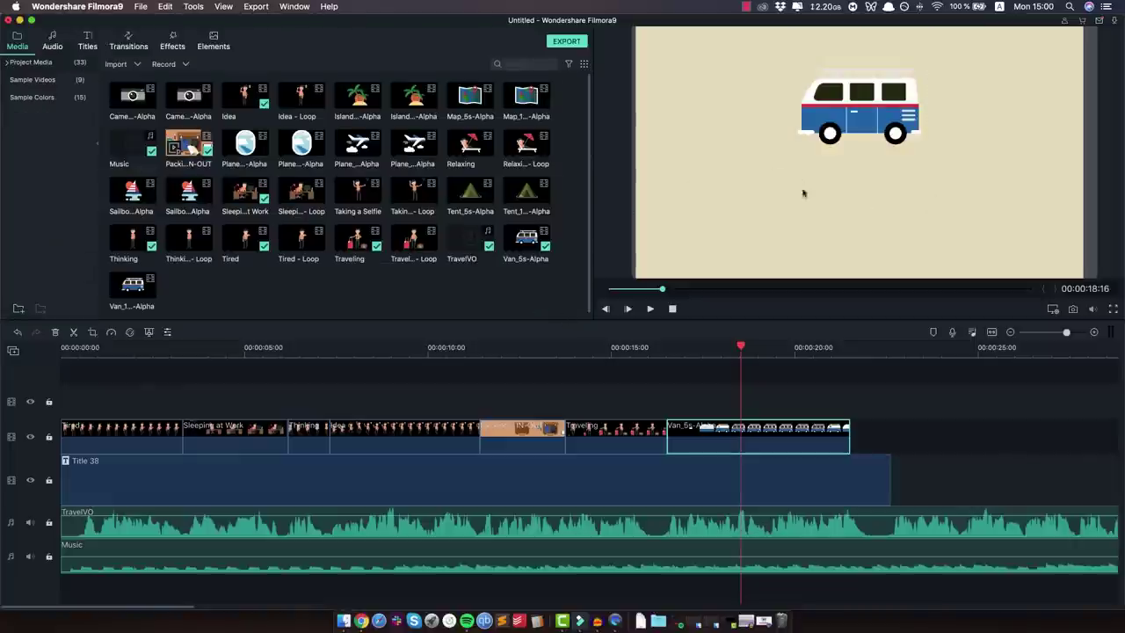
# - Add a Title 38 template above the van clip
pyautogui.click(87, 41)
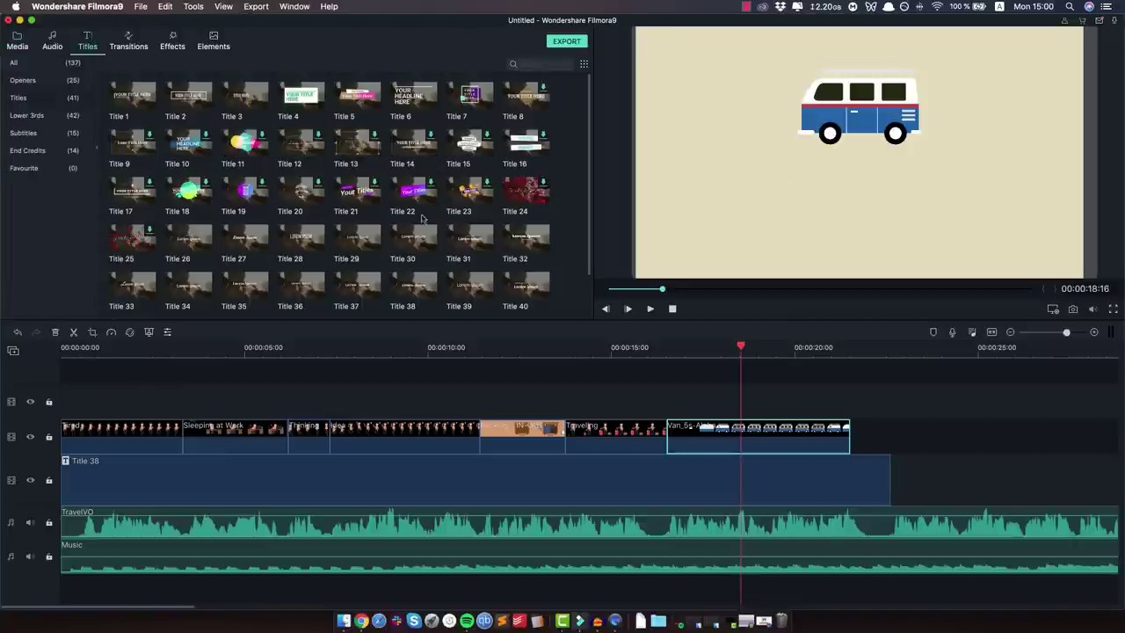
pyautogui.click(409, 284)
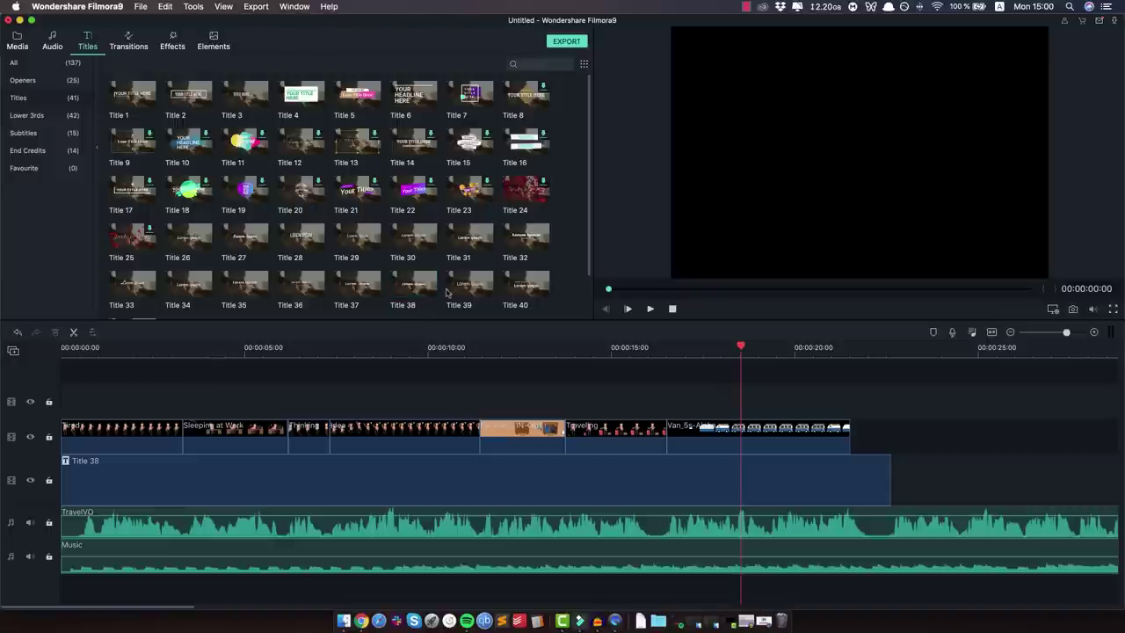
pyautogui.moveTo(422, 286); pyautogui.dragTo(678, 402)
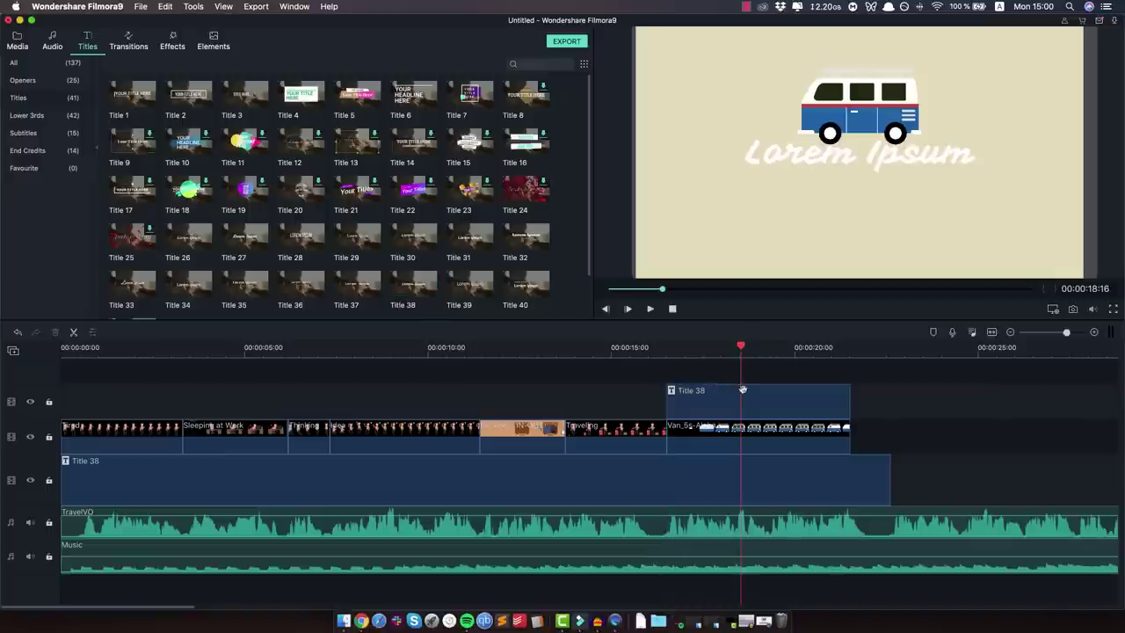
# - Replace the title's Lorem Ipsum wording with 'YourDreamTrips.com'
pyautogui.doubleClick(794, 167)
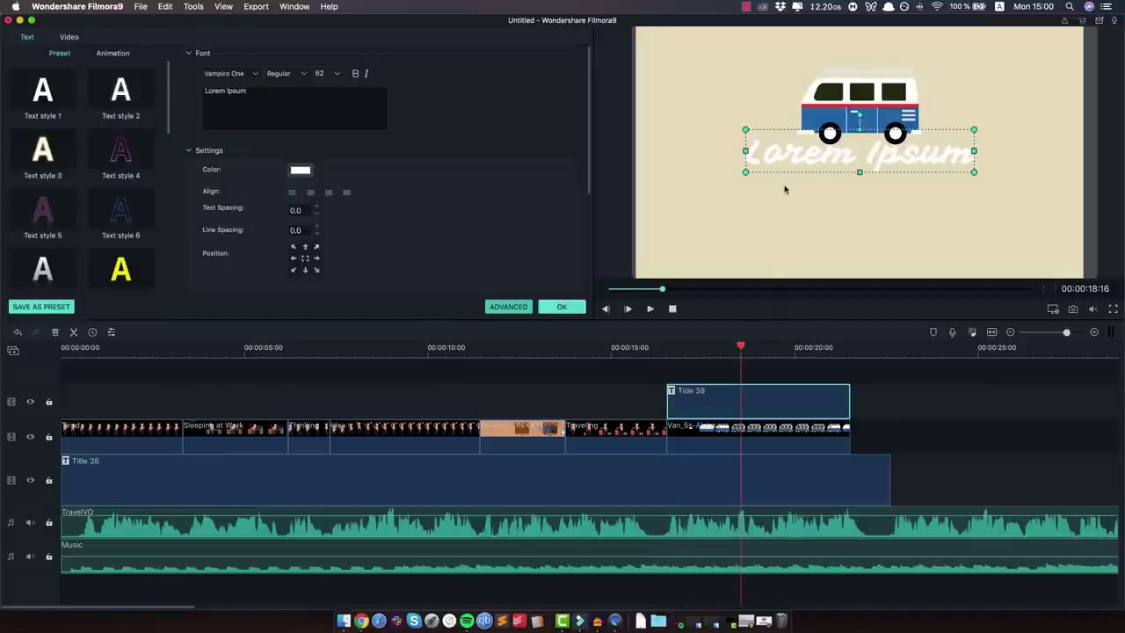
pyautogui.press('super+a')
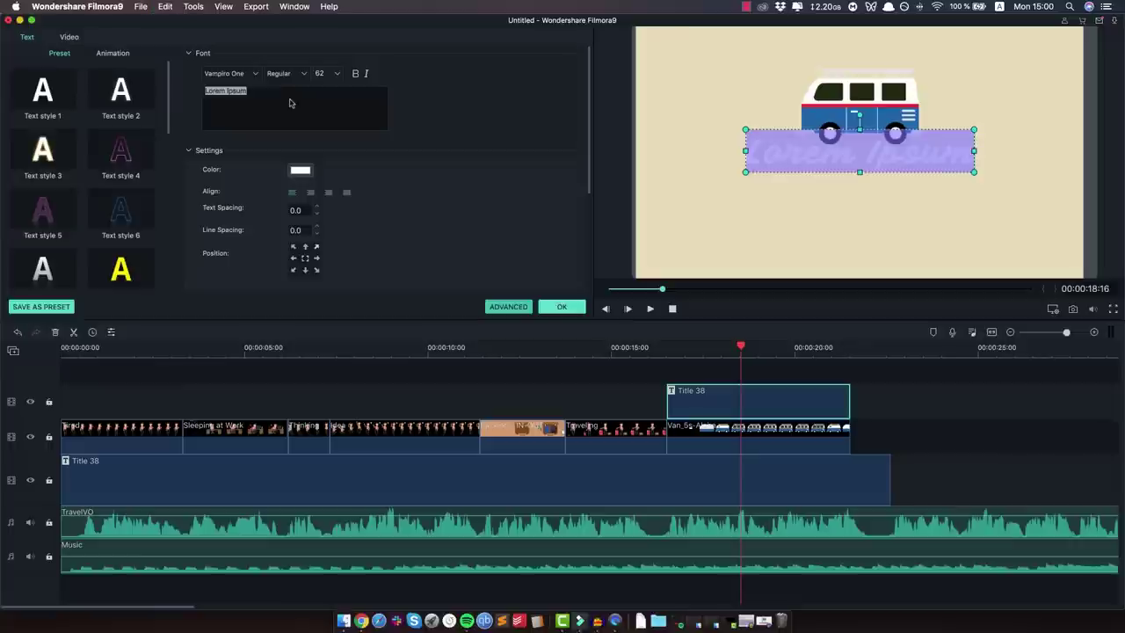
pyautogui.write('YourDre')
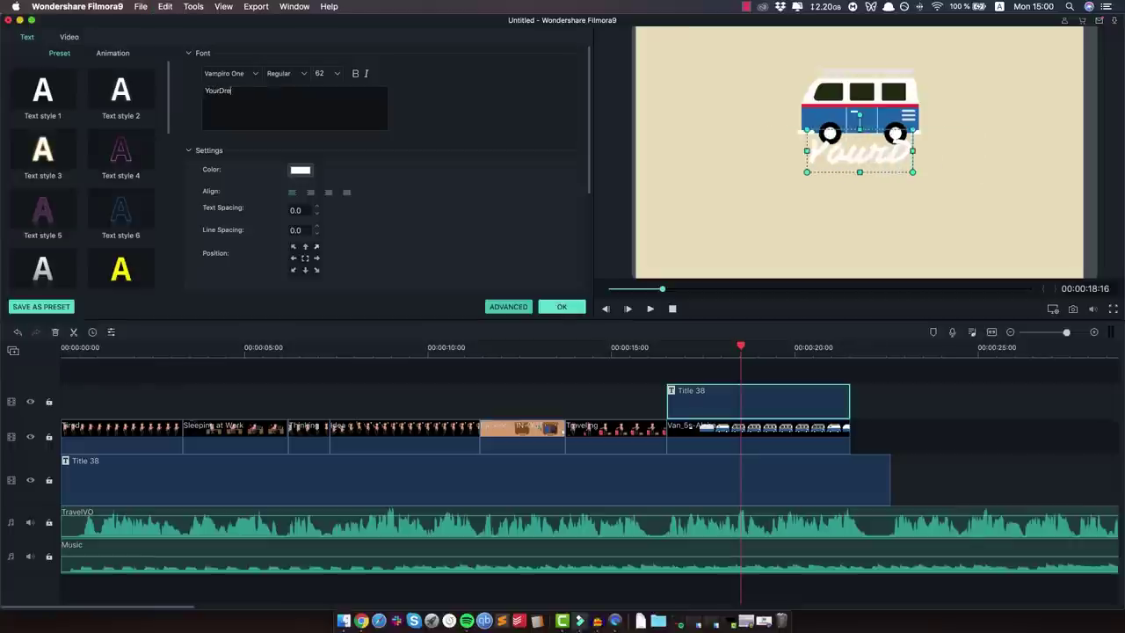
pyautogui.write('amTrips.com')
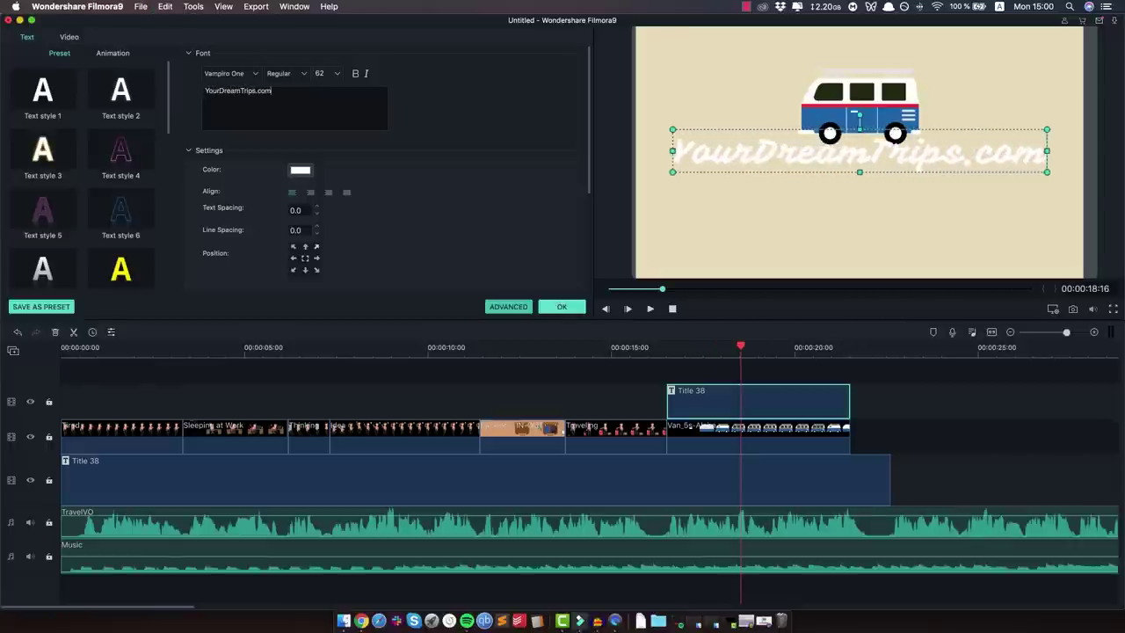
pyautogui.press('super+a')
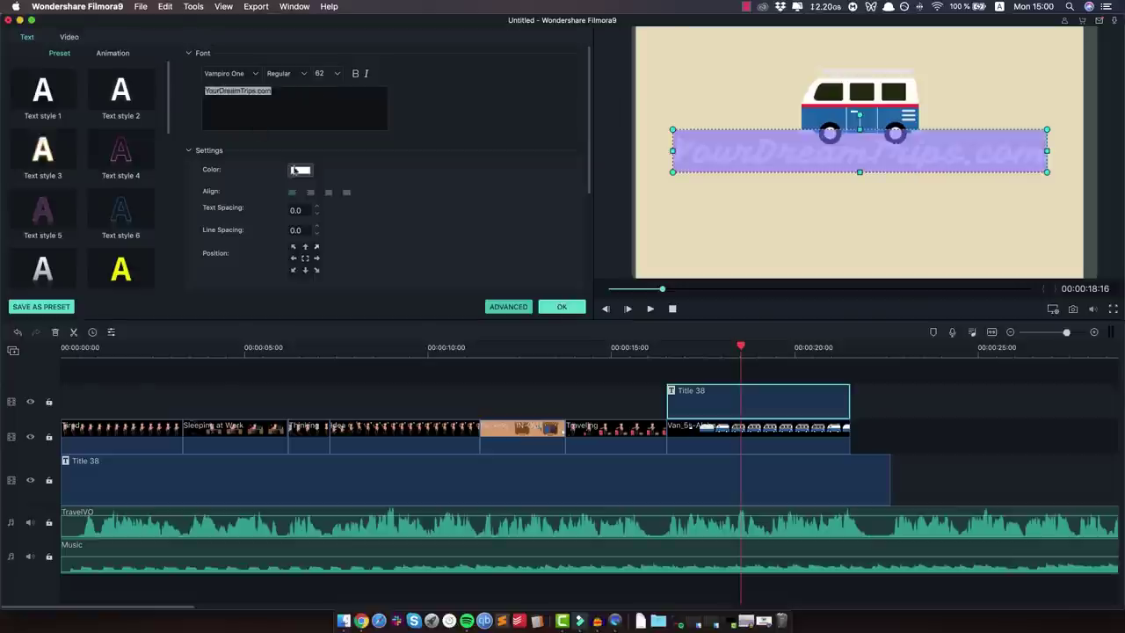
# - Colour the YourDreamTrips.com title text black
pyautogui.click(299, 171)
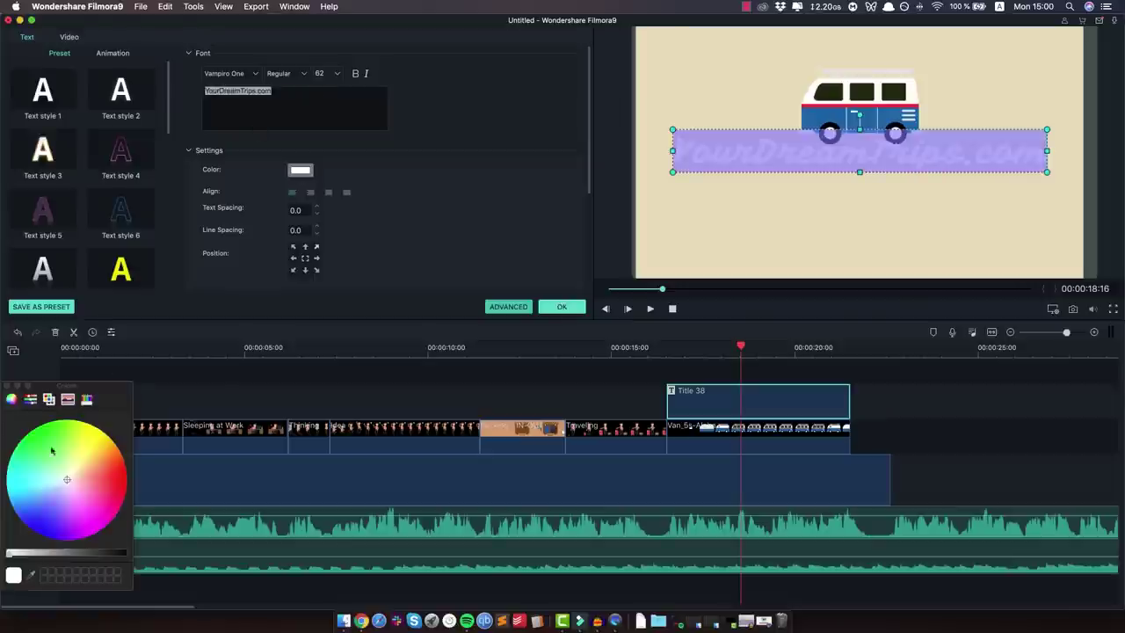
pyautogui.moveTo(116, 557); pyautogui.dragTo(133, 557)
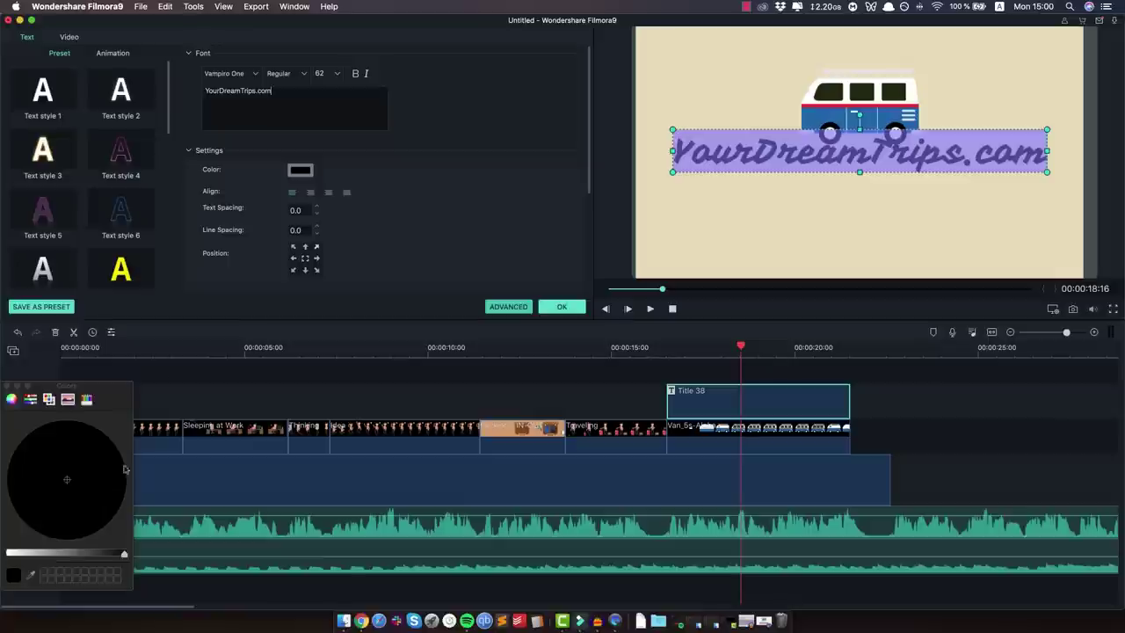
pyautogui.click(8, 385)
pyautogui.click(413, 149)
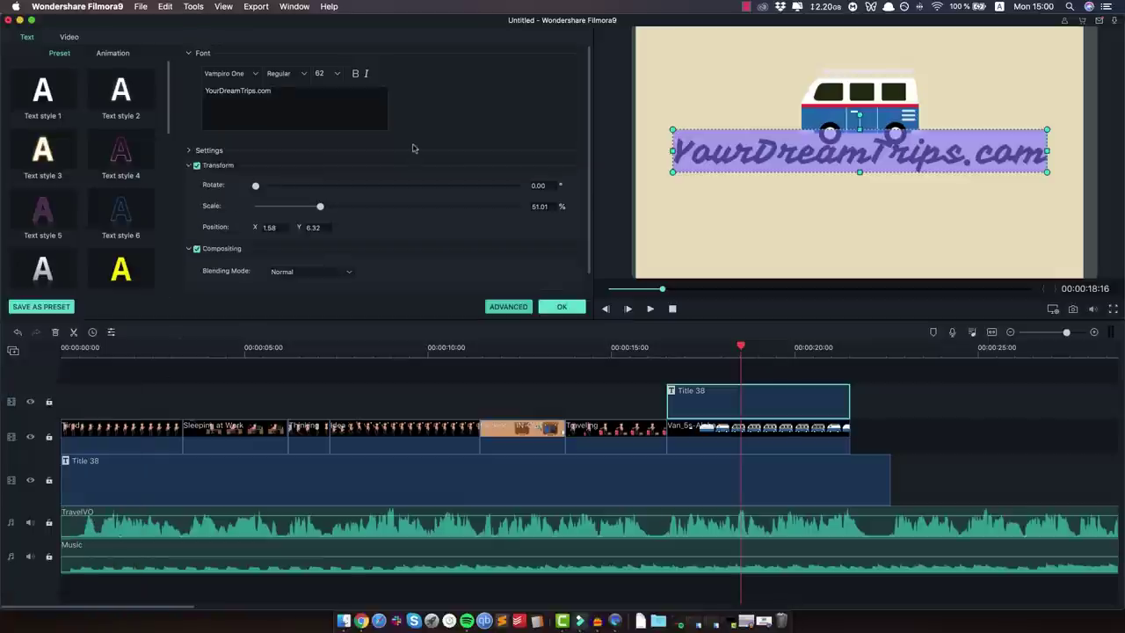
pyautogui.click(343, 118)
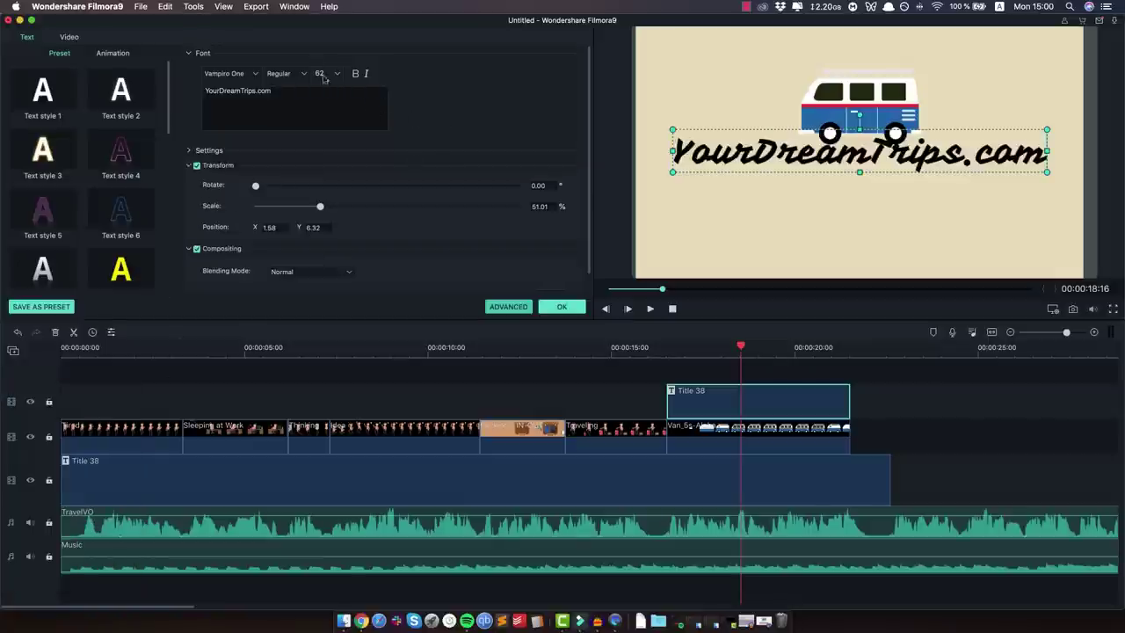
# - Set the title font size to 50 and move it down beneath the van
pyautogui.moveTo(324, 73); pyautogui.dragTo(306, 73)
pyautogui.write('50')
pyautogui.press('Return')
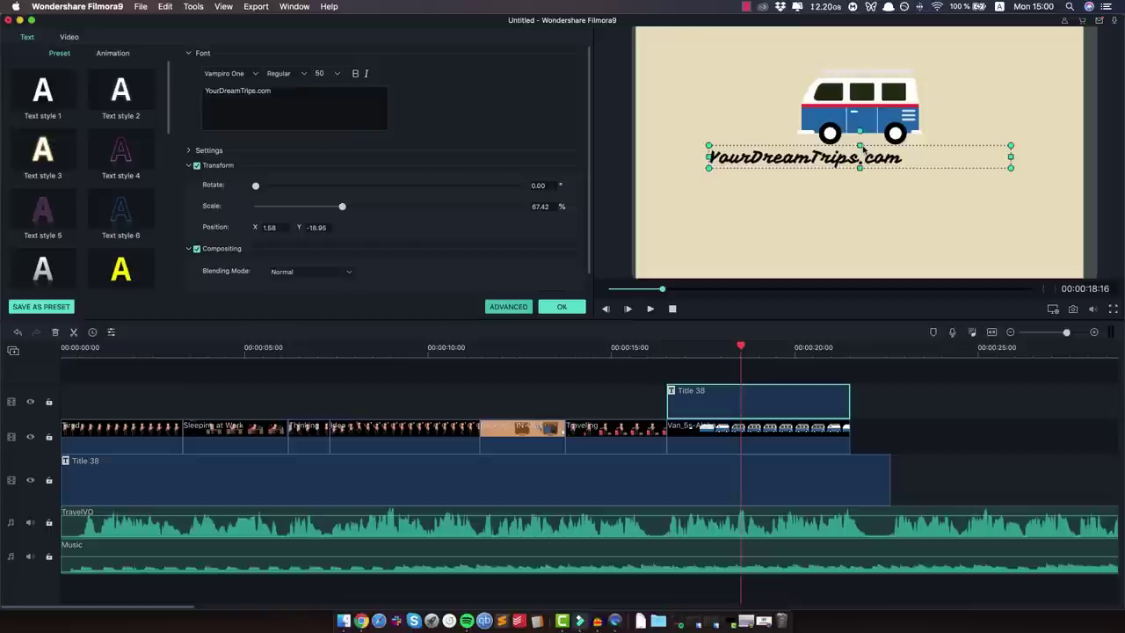
pyautogui.moveTo(859, 151); pyautogui.dragTo(865, 188)
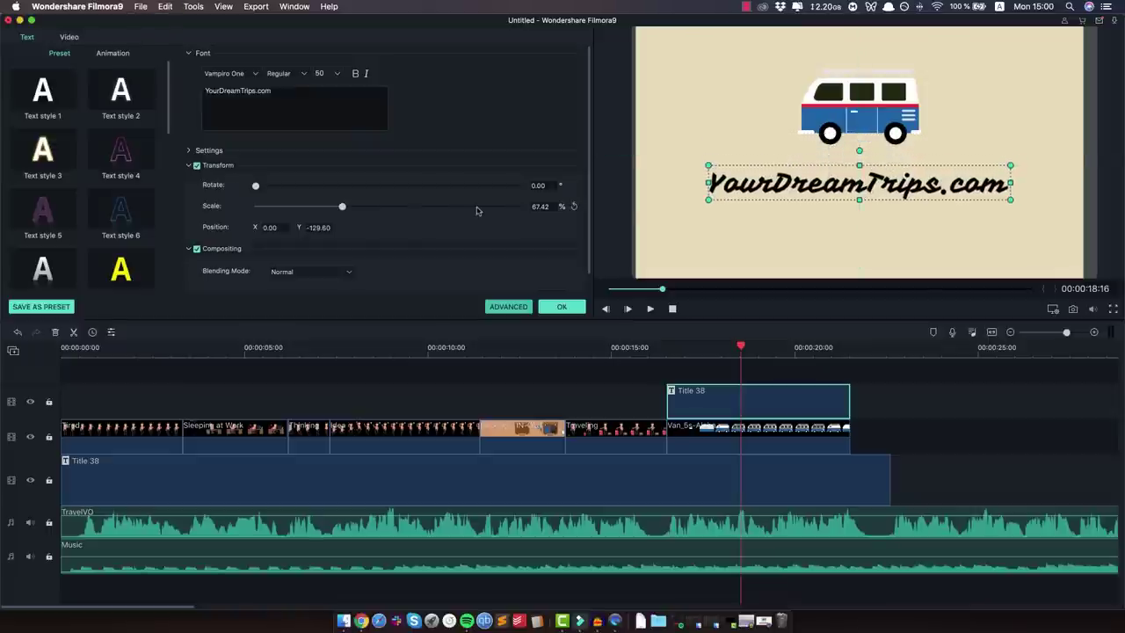
# - Try the Open Sans font on the title and shift it to the right
pyautogui.click(246, 75)
pyautogui.click(239, 74)
pyautogui.click(235, 76)
pyautogui.scroll(15, 235, 76)
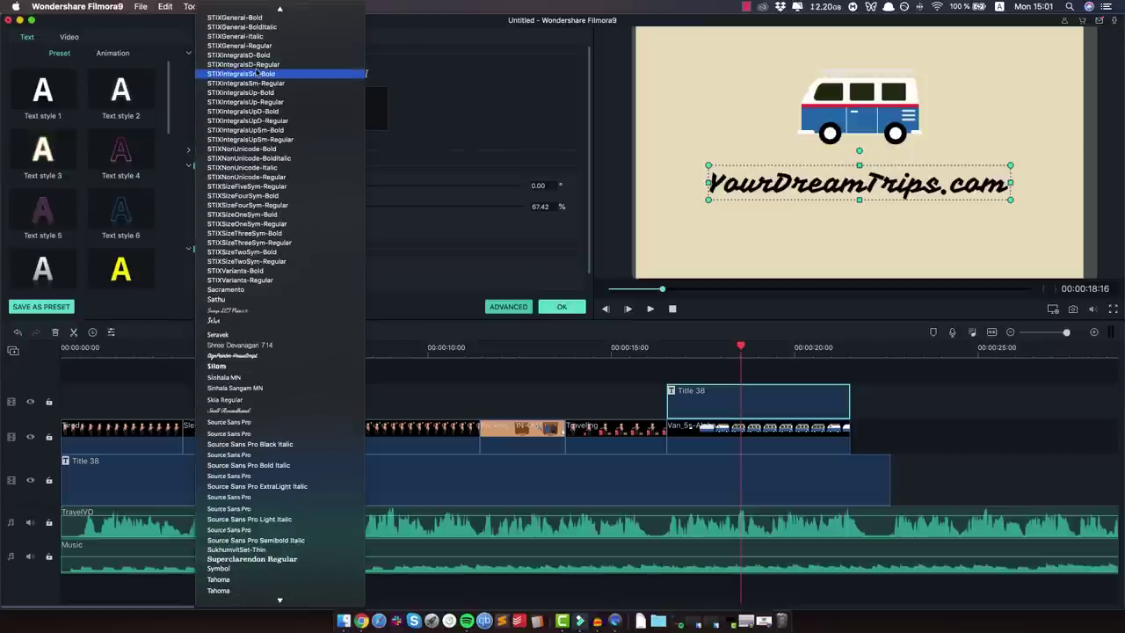
pyautogui.scroll(20, 253, 76)
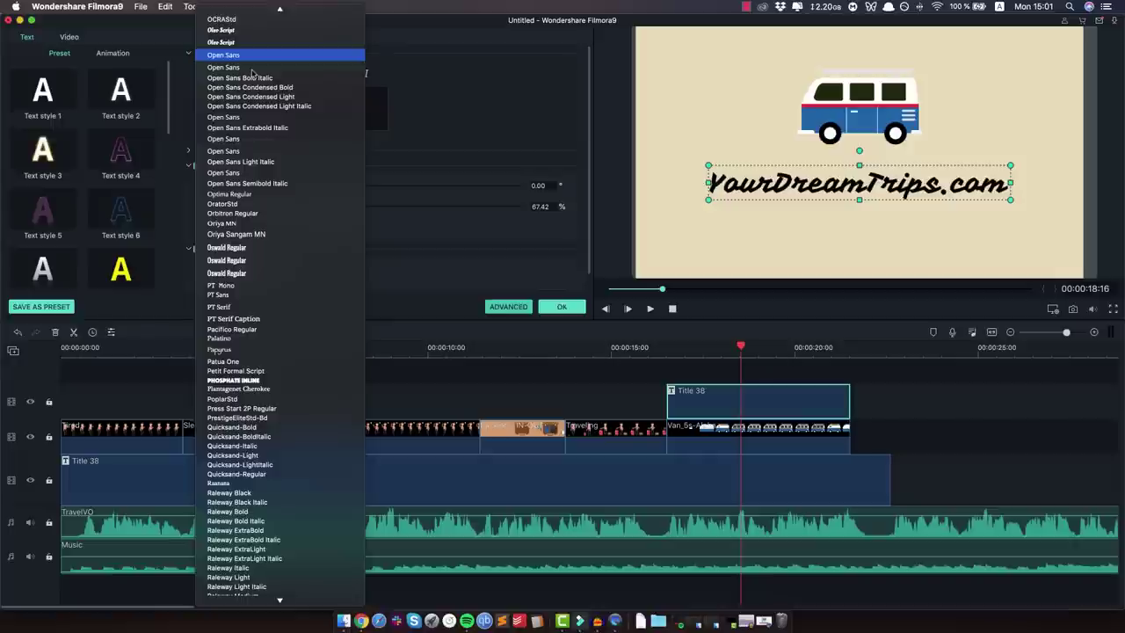
pyautogui.click(222, 54)
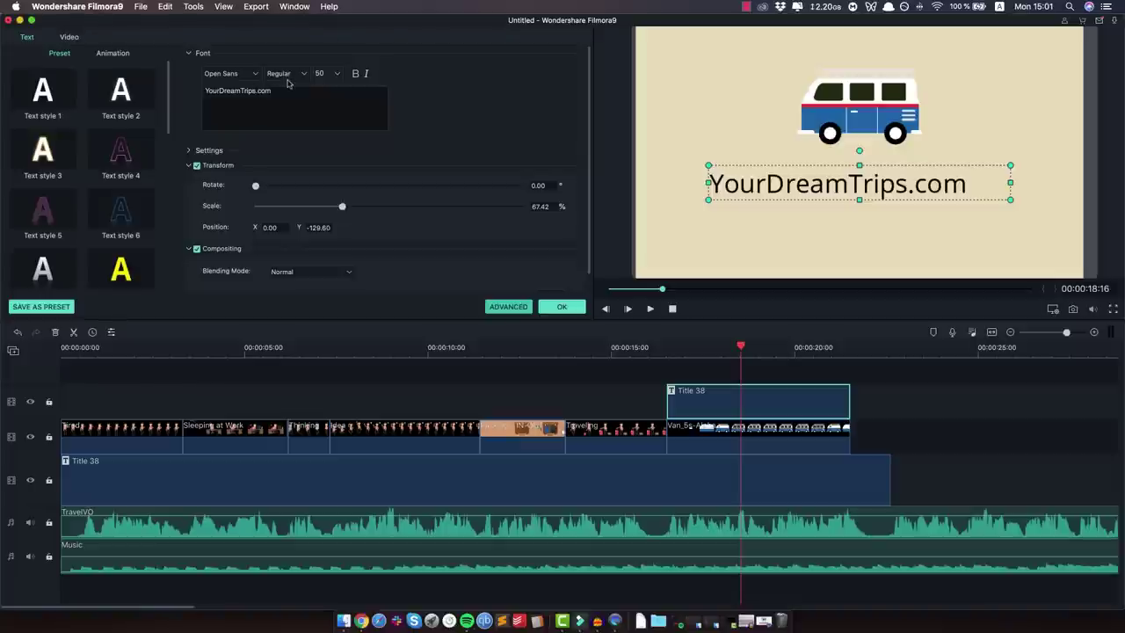
pyautogui.moveTo(787, 185)
pyautogui.mouseDown()
pyautogui.moveTo(813, 184)
pyautogui.moveTo(796, 184)
pyautogui.mouseUp()
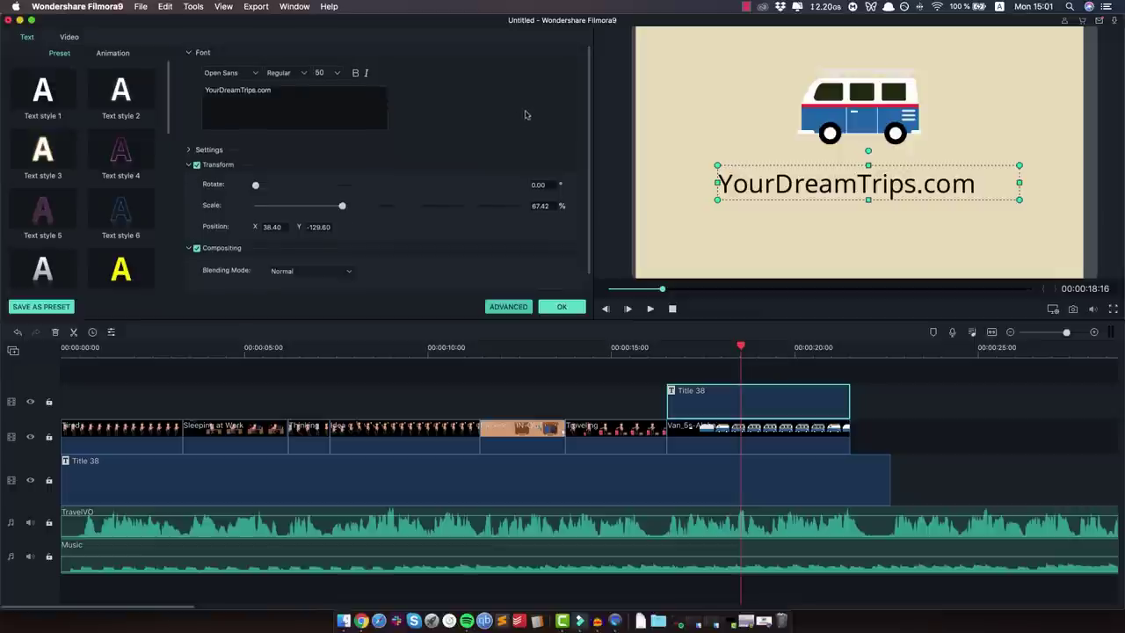
pyautogui.scroll(-2, 536, 108)
pyautogui.scroll(2, 539, 109)
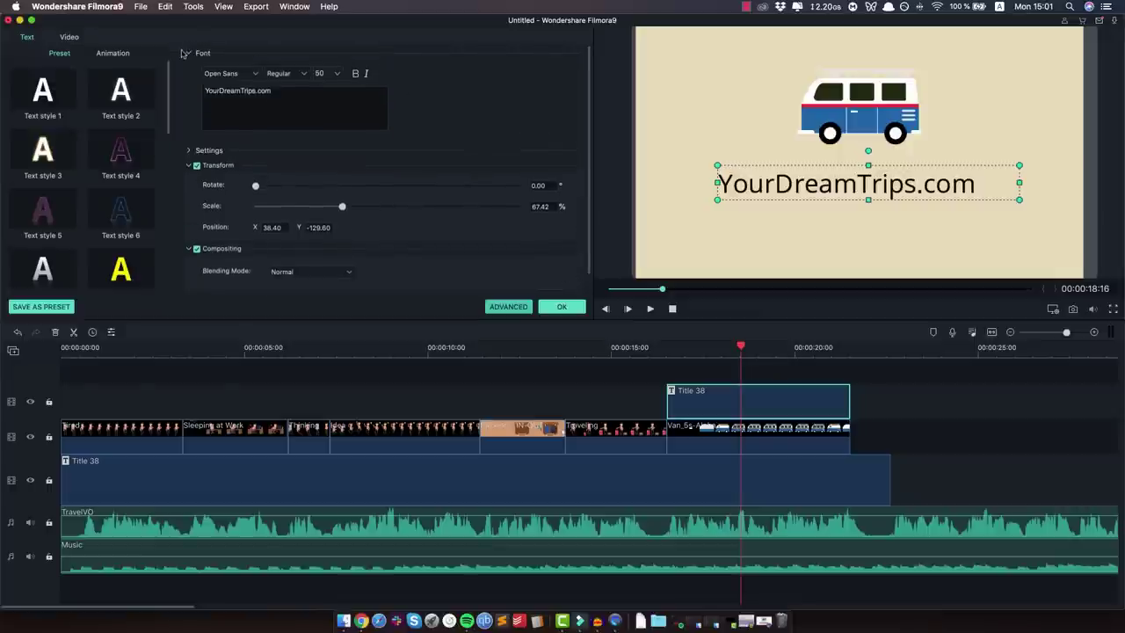
pyautogui.moveTo(759, 180); pyautogui.dragTo(777, 184)
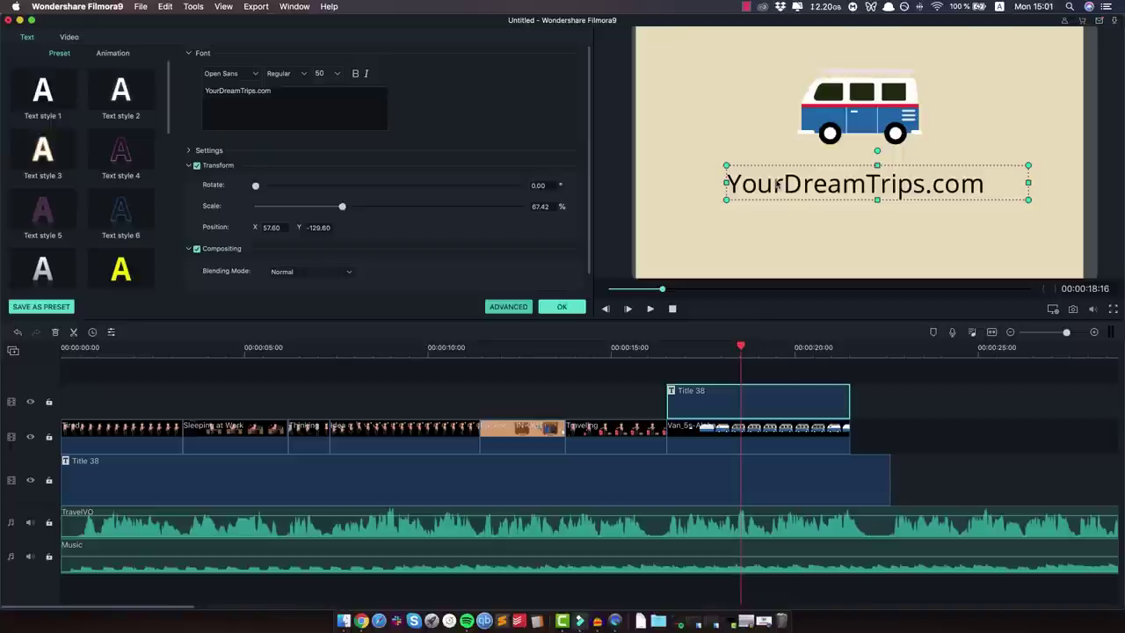
# - Revert to Vampiro One, nudge the title up to Y -97.20, and apply the edits
pyautogui.press('super+z')
pyautogui.press('super+z')
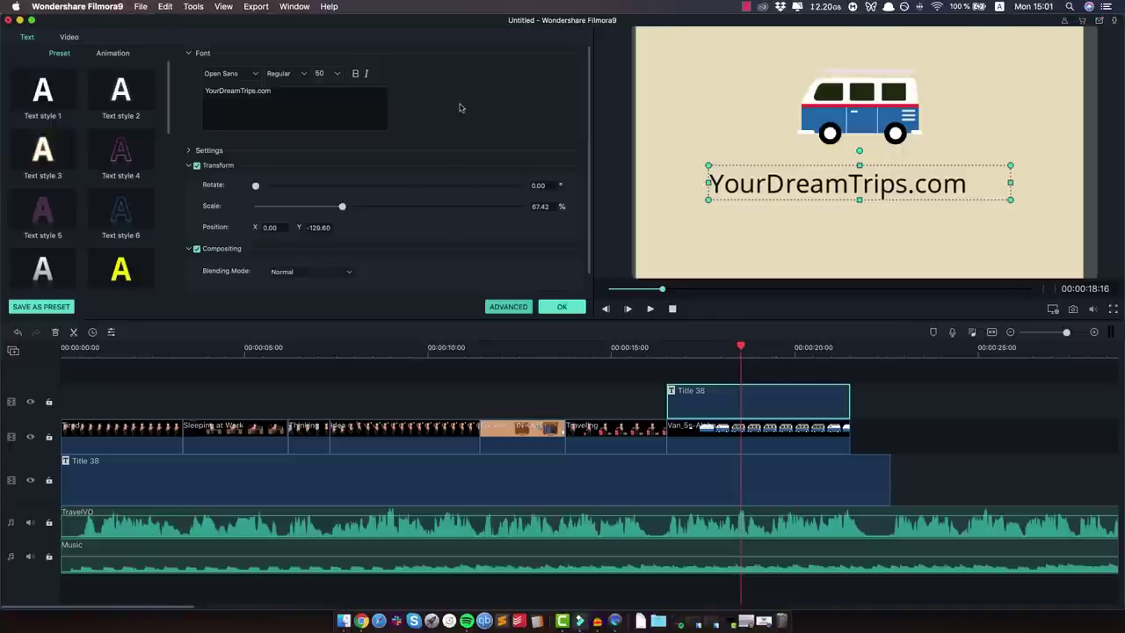
pyautogui.press('super+z')
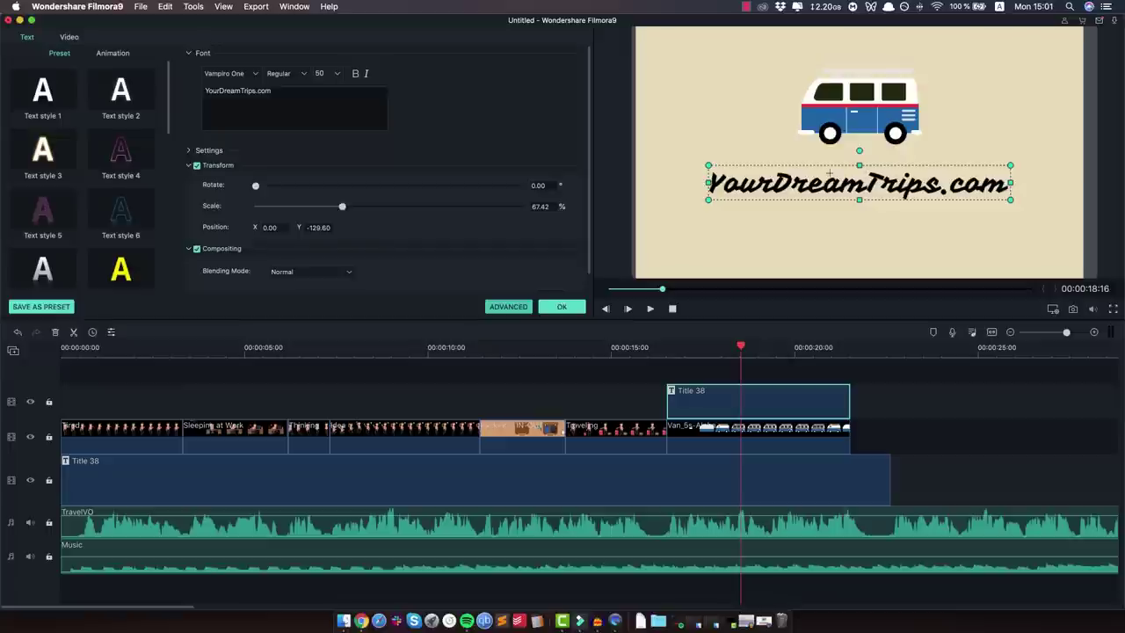
pyautogui.moveTo(802, 182); pyautogui.dragTo(801, 175)
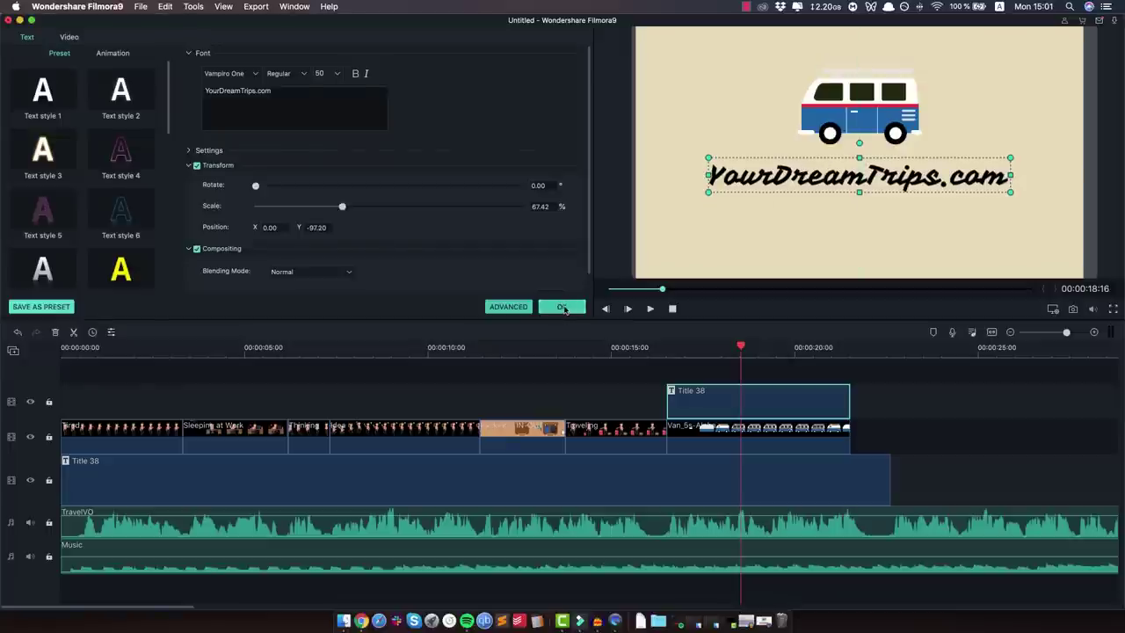
pyautogui.click(563, 308)
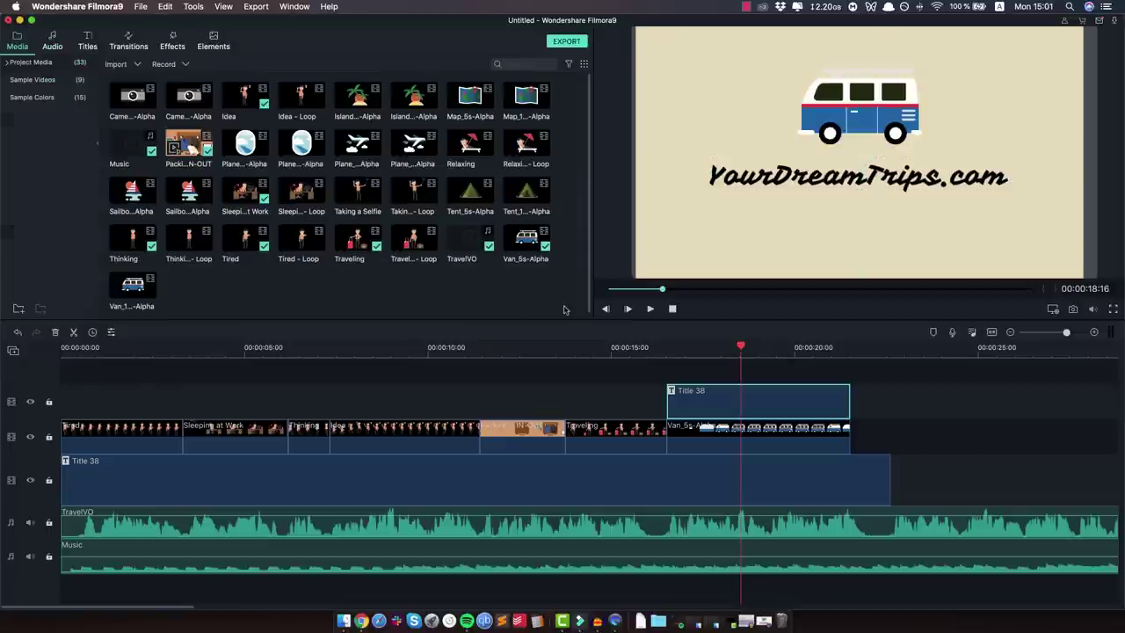
# - Play the promo from the start, then zoom the timeline to fit and return to the start
pyautogui.click(65, 347)
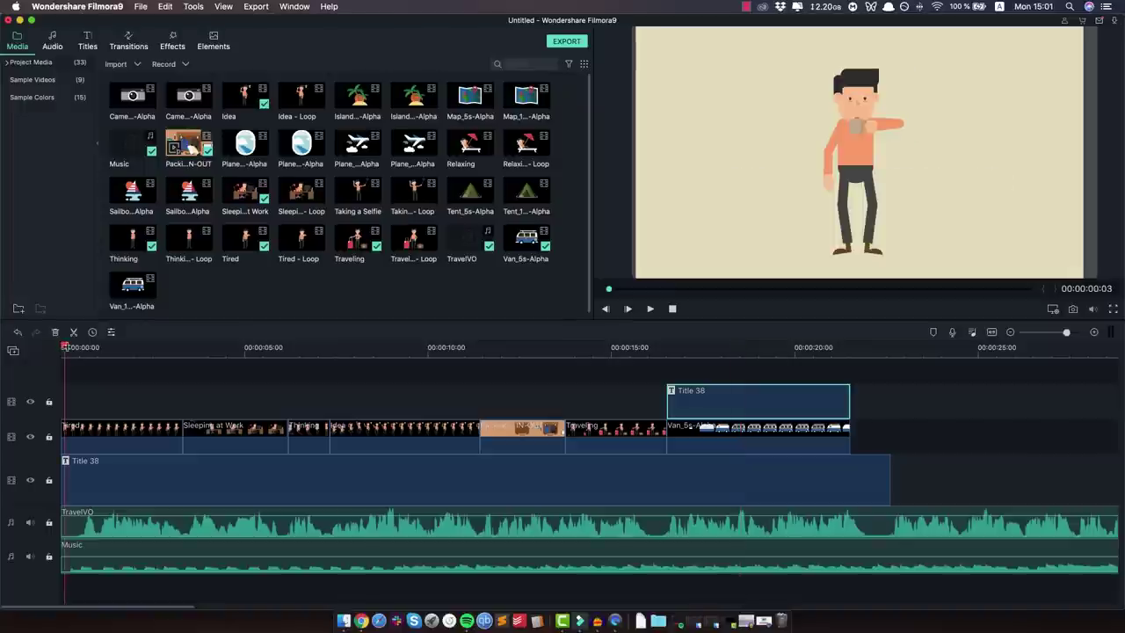
pyautogui.click(62, 347)
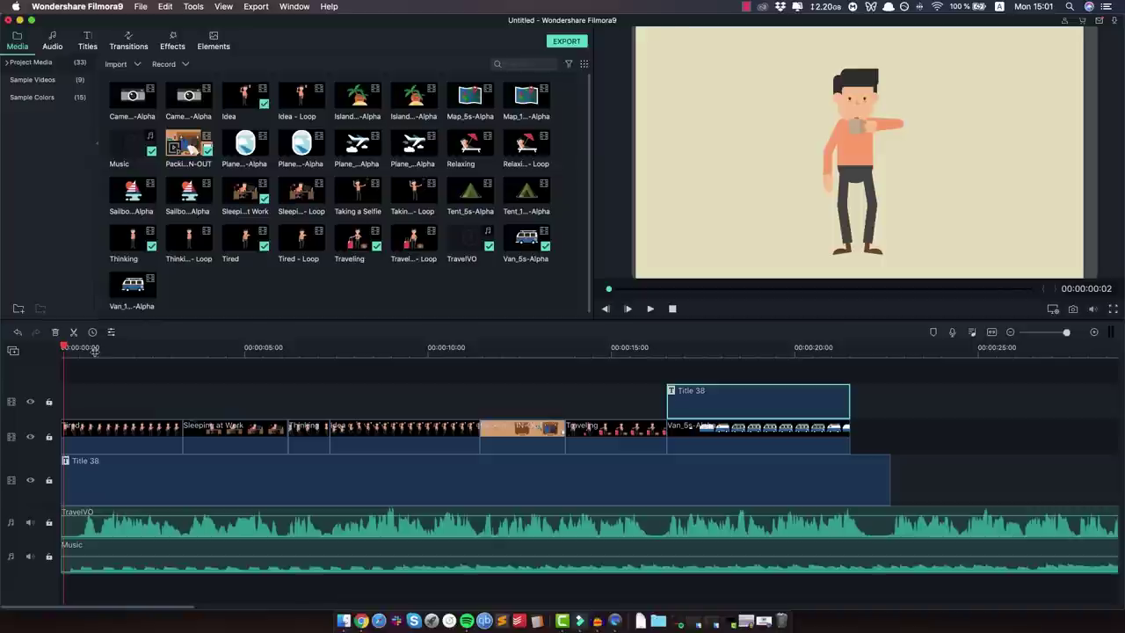
pyautogui.press('space')
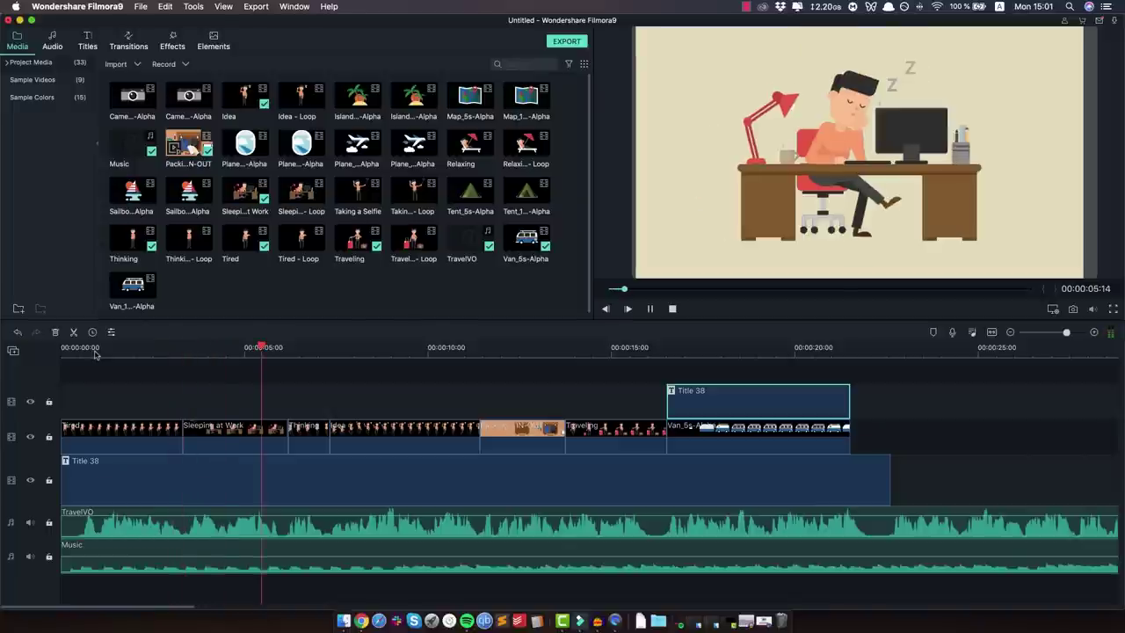
pyautogui.press('space')
pyautogui.hotkey('shift', 'z')
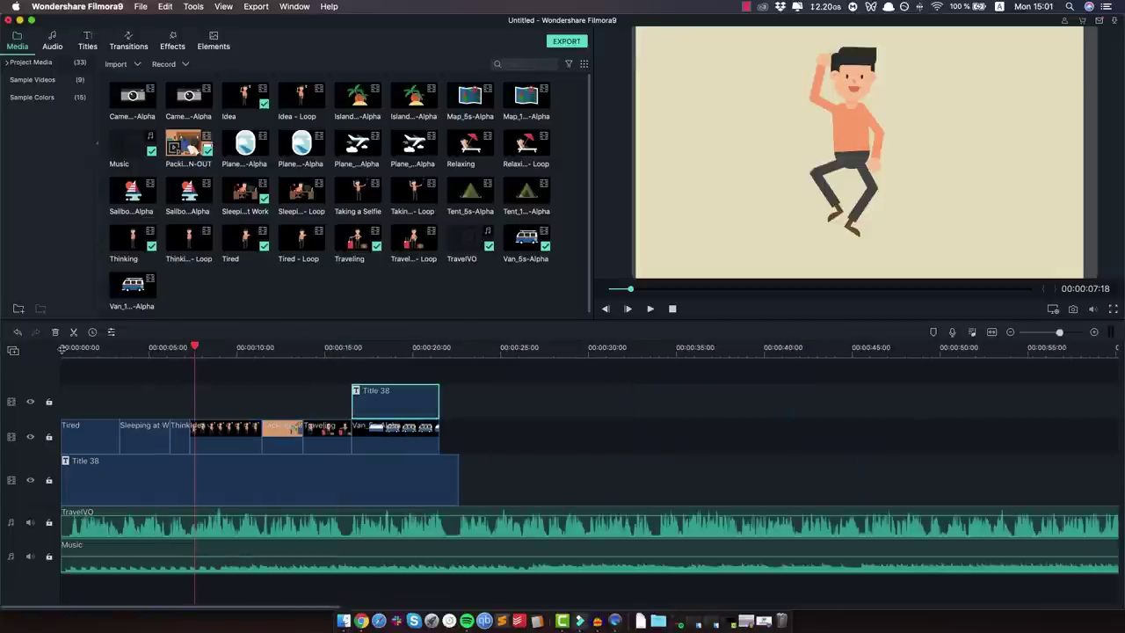
pyautogui.press('Home')
# - Set the preview display settings' playback quality to 1/8
pyautogui.click(1049, 309)
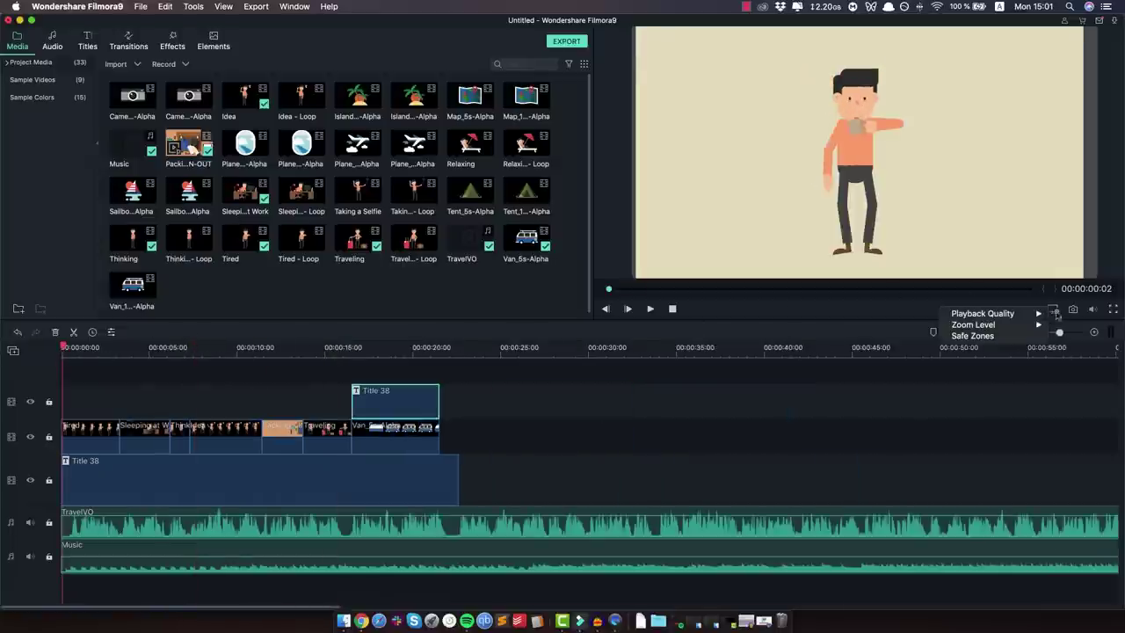
pyautogui.moveTo(1010, 314)
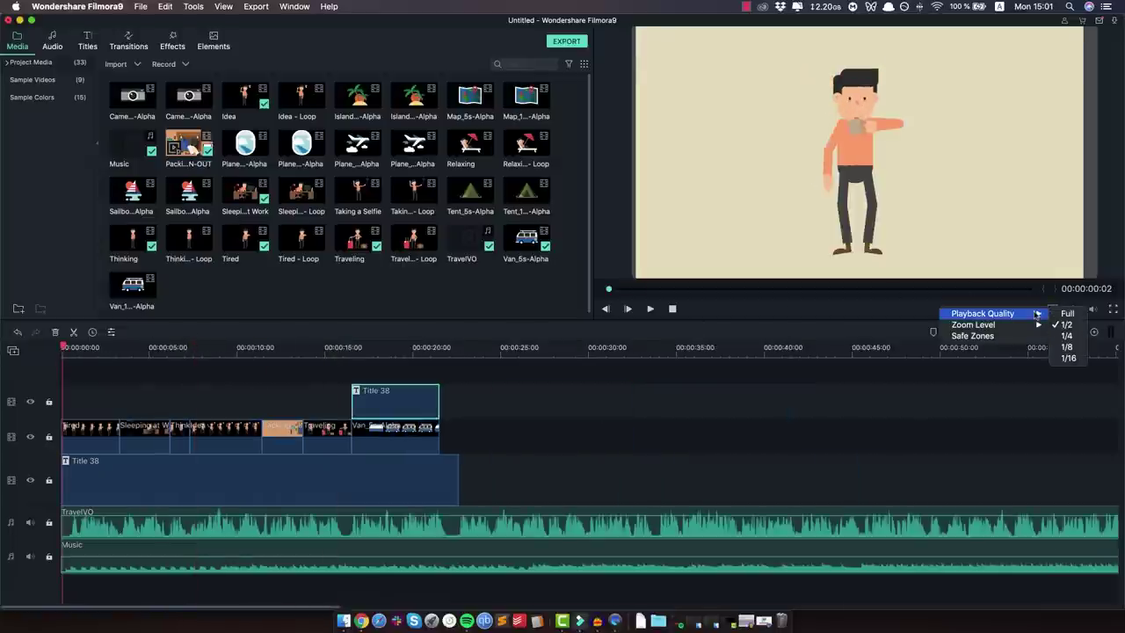
pyautogui.click(1068, 347)
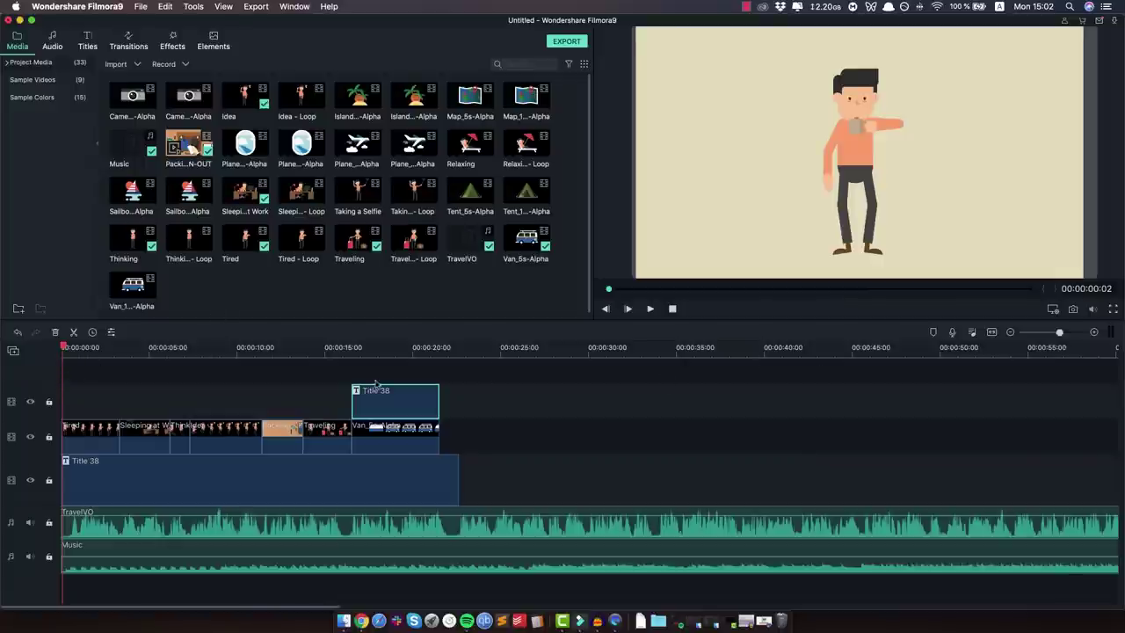
pyautogui.press('space')
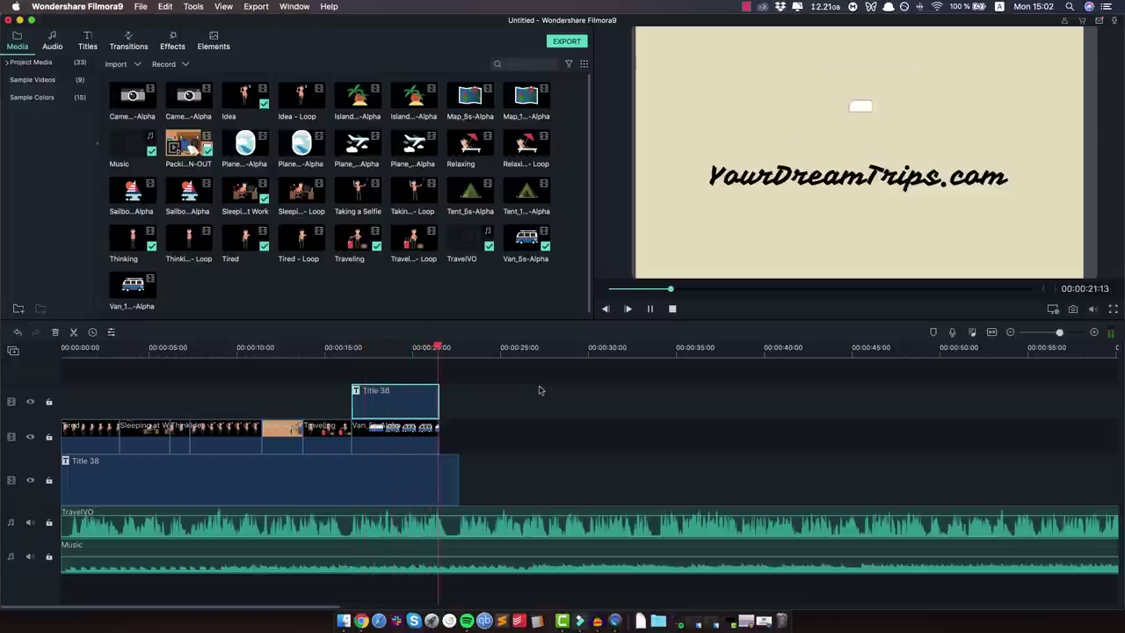
pyautogui.press('space')
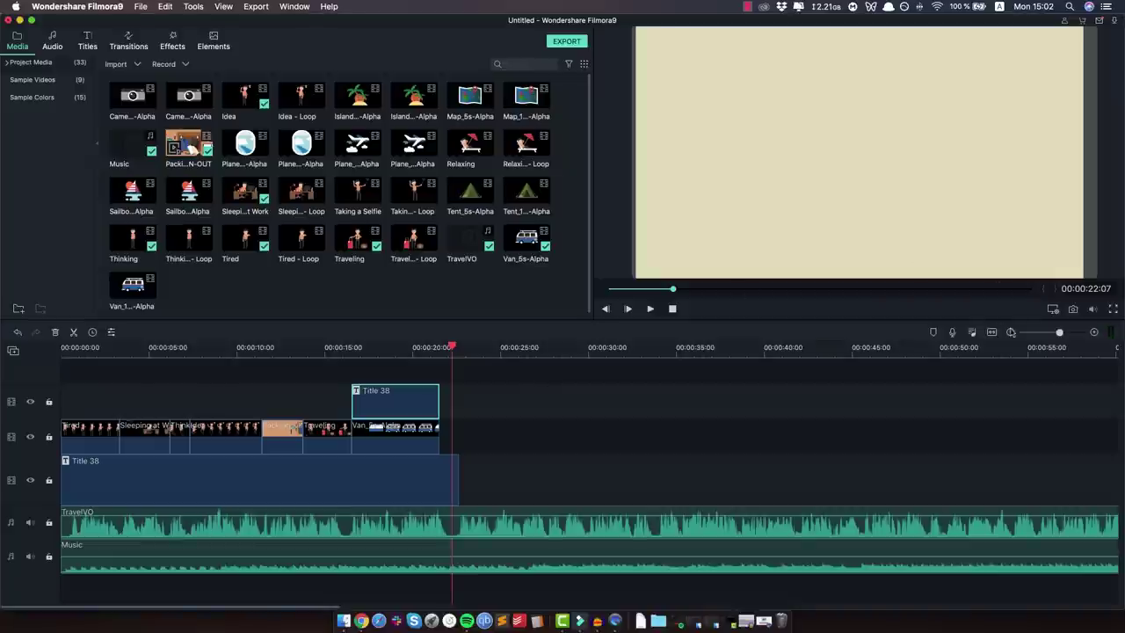
pyautogui.click(1054, 311)
pyautogui.click(538, 342)
pyautogui.click(379, 352)
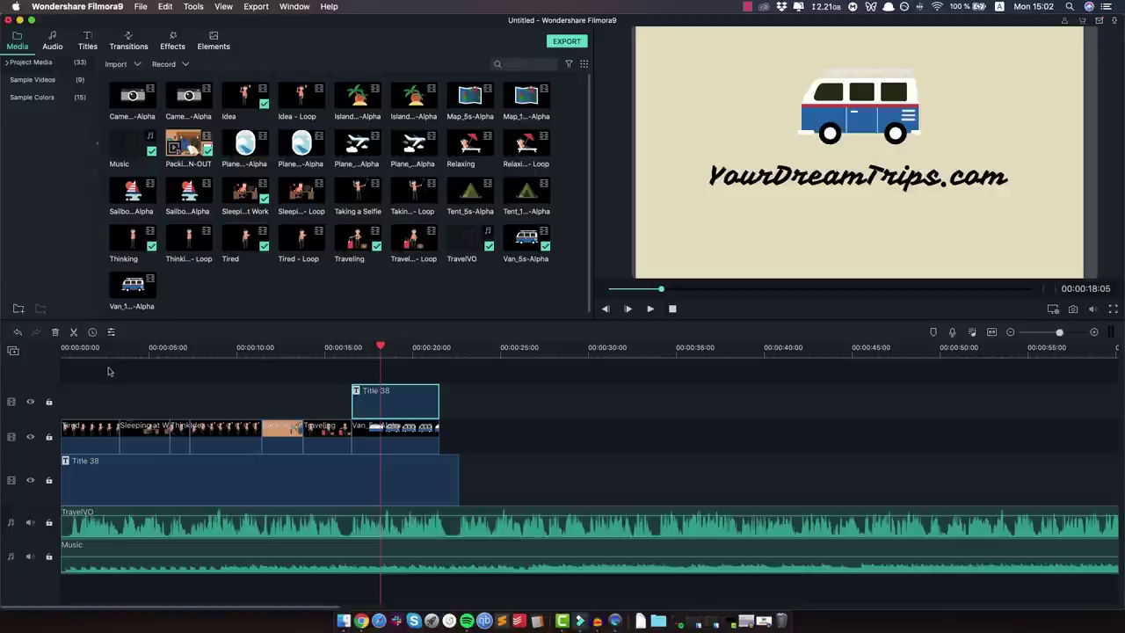
# - Preview the promo from the start through the sleeping man, lightbulb idea and traveller scenes
pyautogui.click(85, 350)
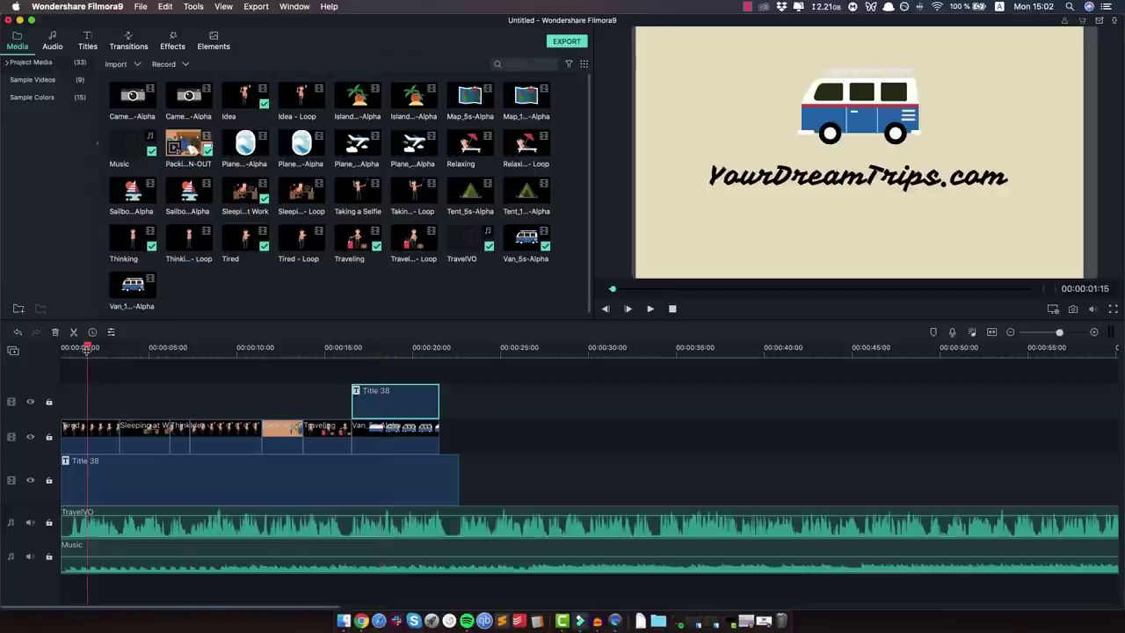
pyautogui.click(131, 351)
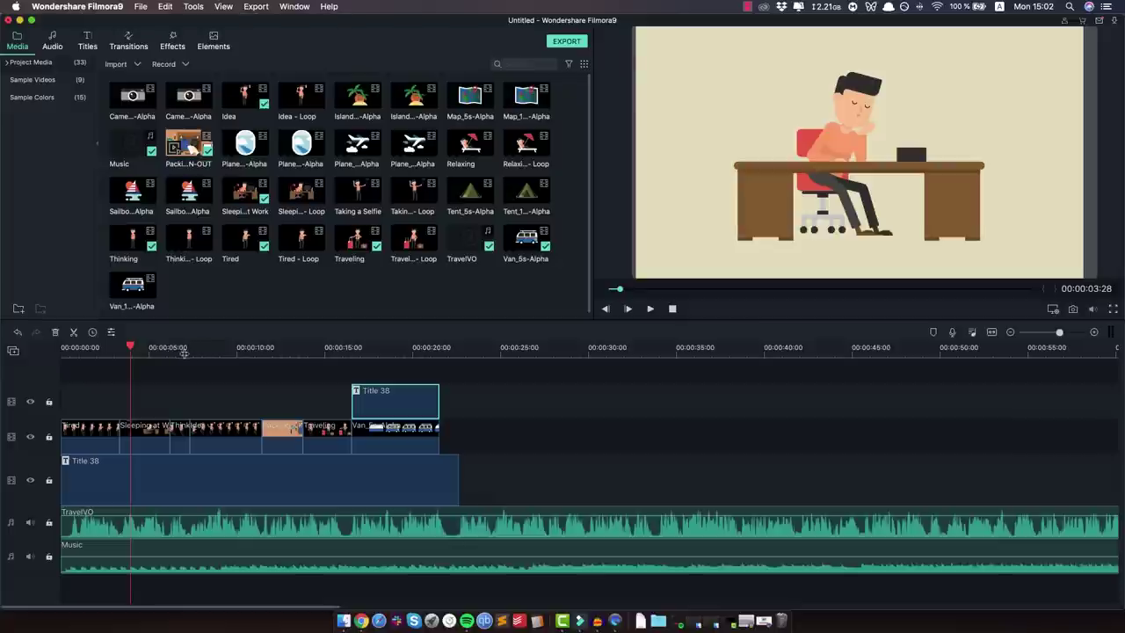
pyautogui.click(175, 350)
pyautogui.click(214, 350)
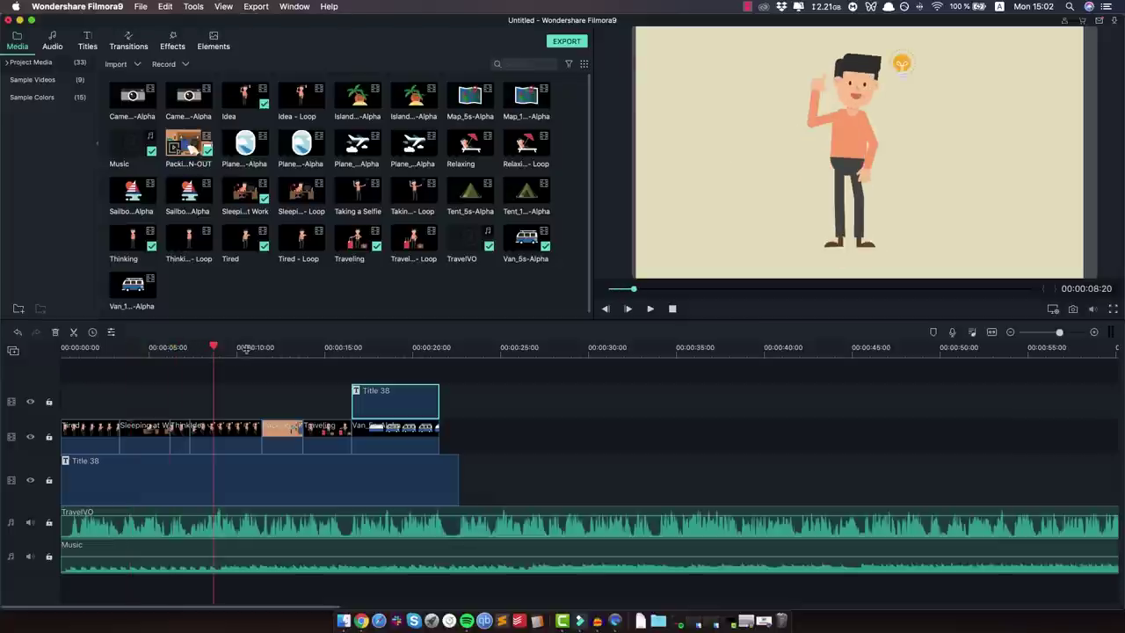
pyautogui.click(245, 350)
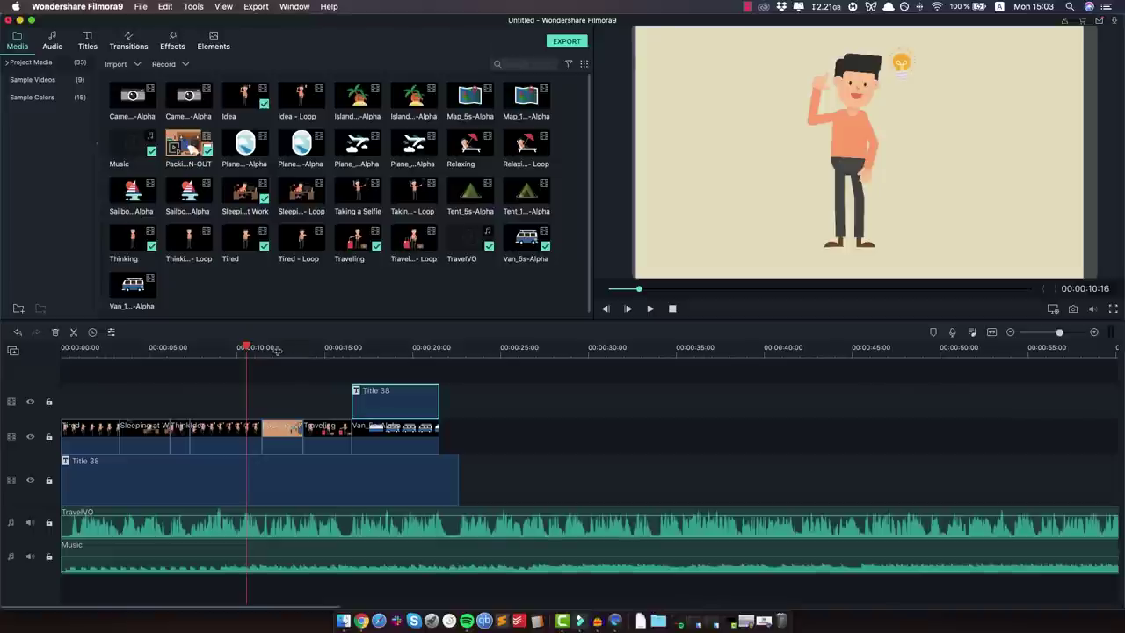
pyautogui.click(278, 350)
pyautogui.click(318, 349)
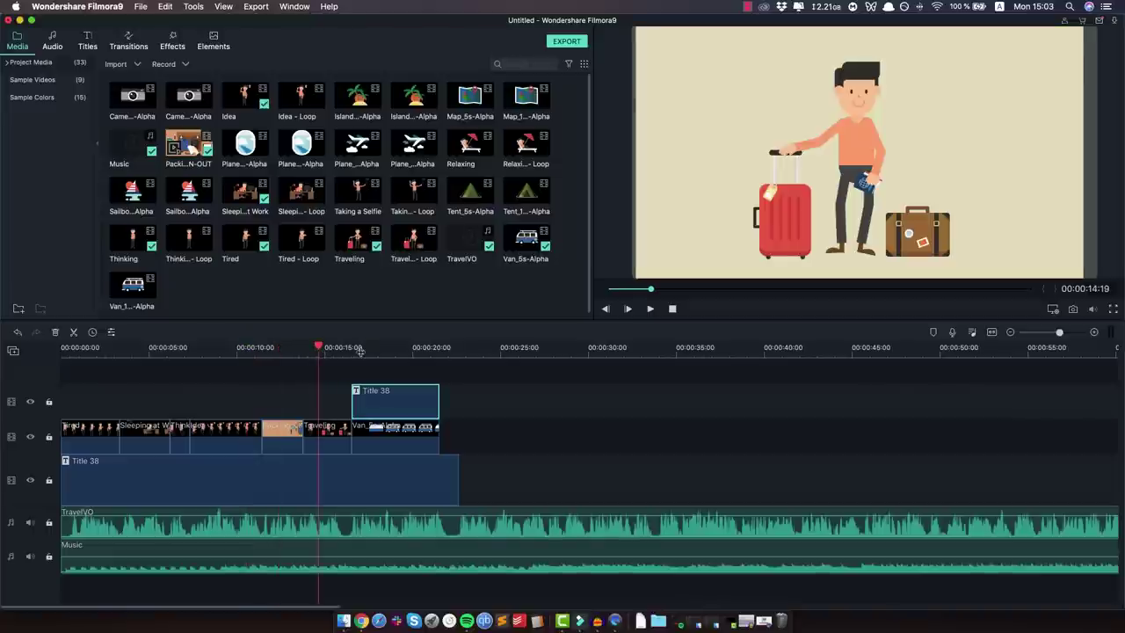
# - Preview the van with the YourDreamTrips.com title, then return to the traveller scene
pyautogui.click(378, 350)
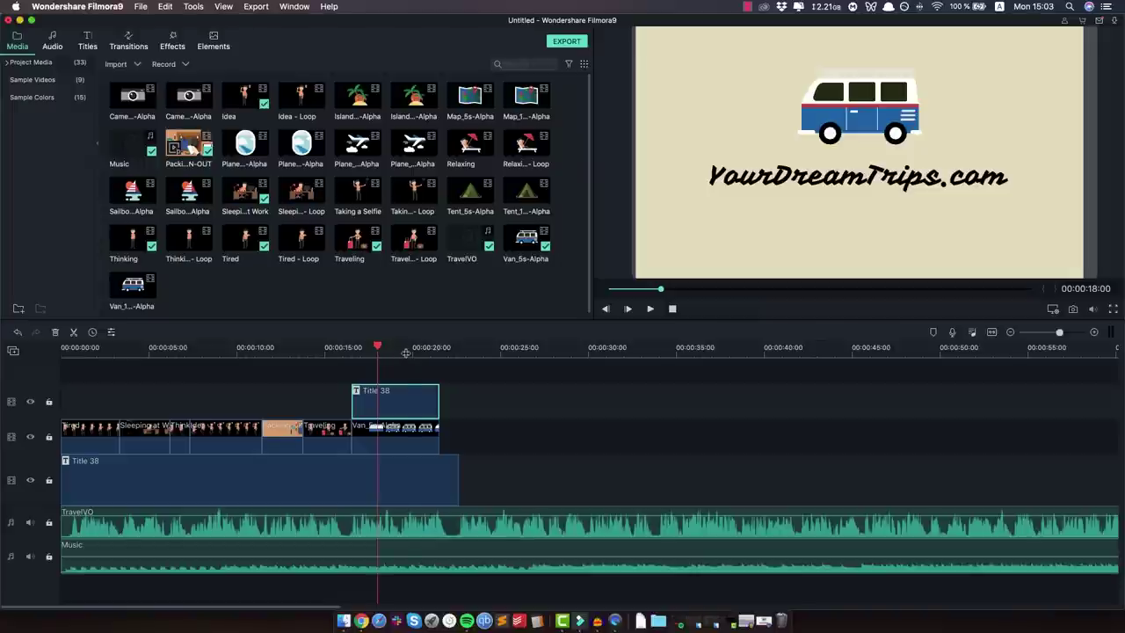
pyautogui.click(407, 349)
pyautogui.click(430, 350)
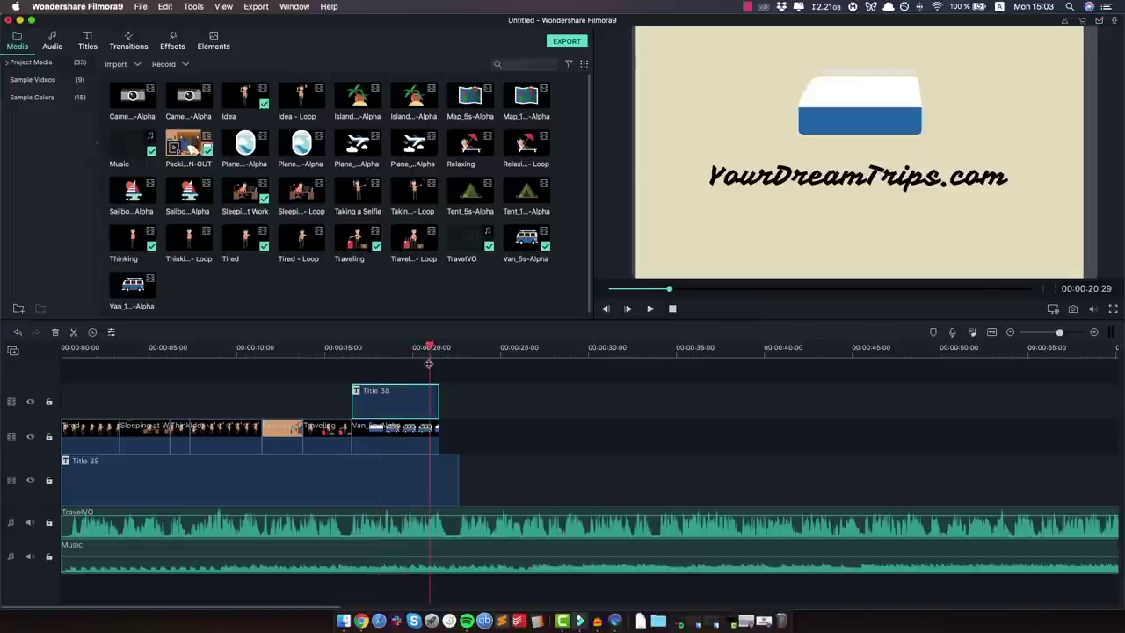
pyautogui.click(380, 349)
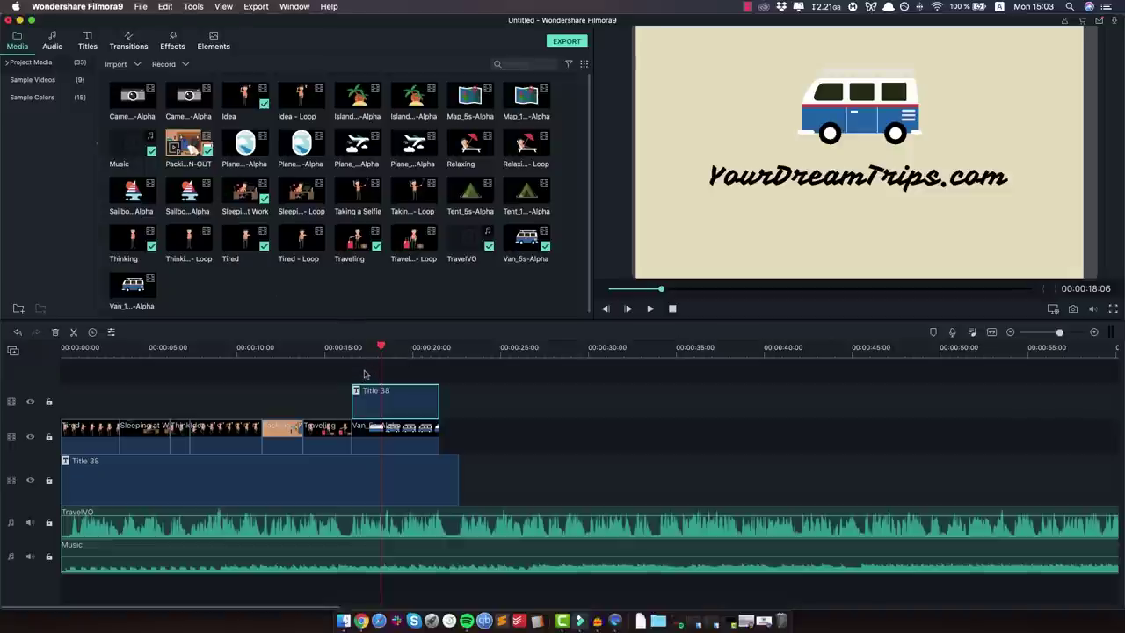
pyautogui.click(405, 349)
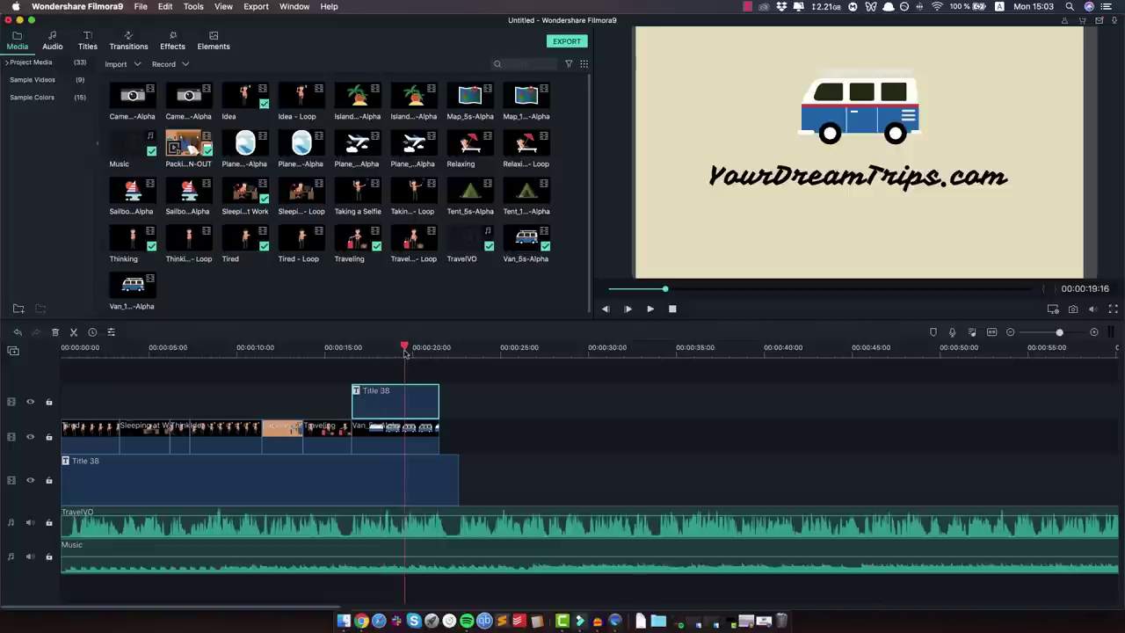
pyautogui.click(317, 349)
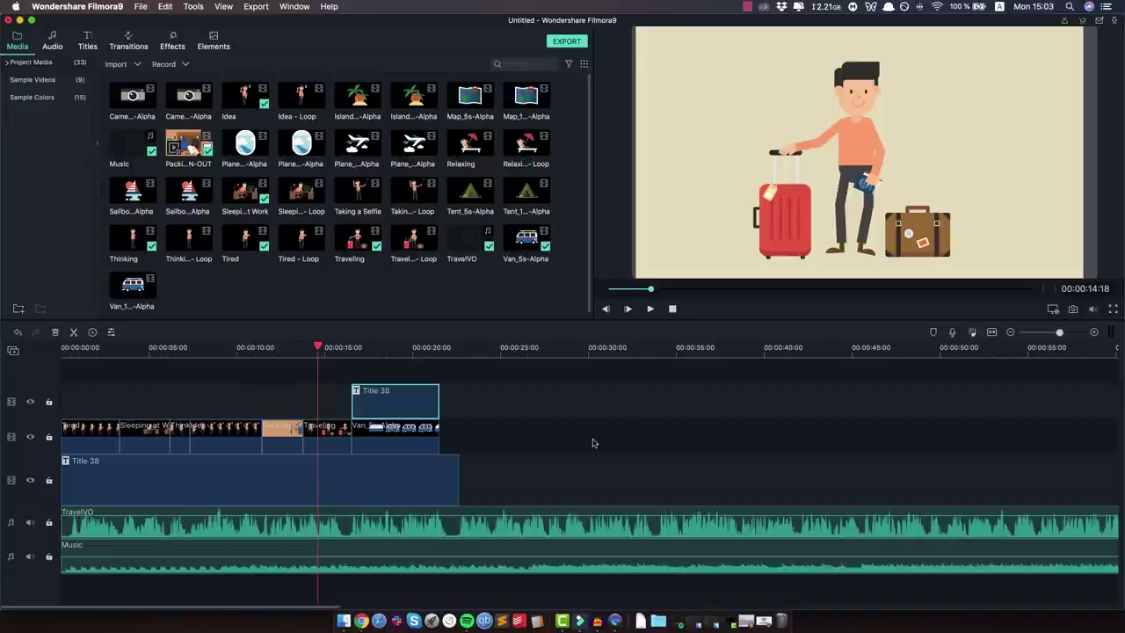
# - Bring the VideoPlasty home page to the front in Chrome and open the Stock Animation category
pyautogui.click(361, 621)
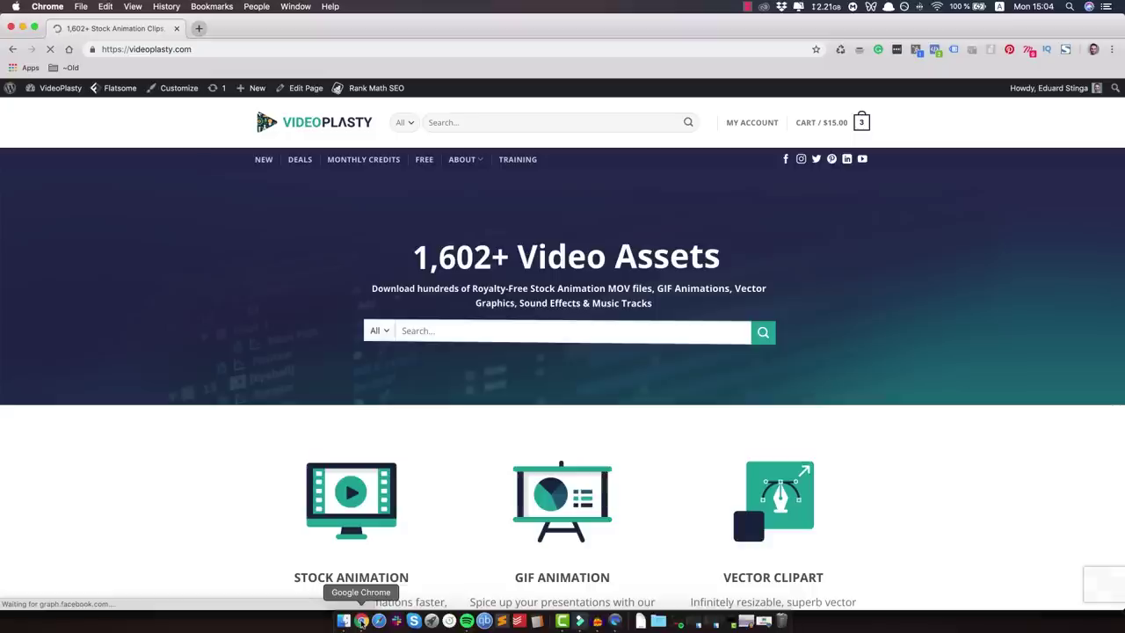
pyautogui.scroll(-2, 244, 429)
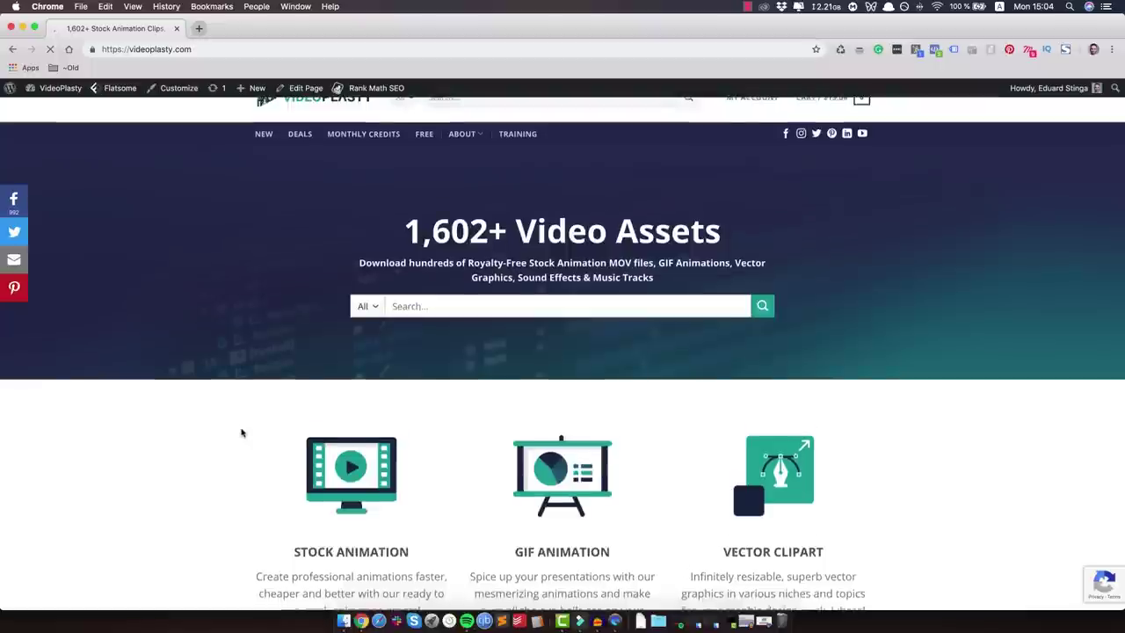
pyautogui.scroll(-5, 196, 356)
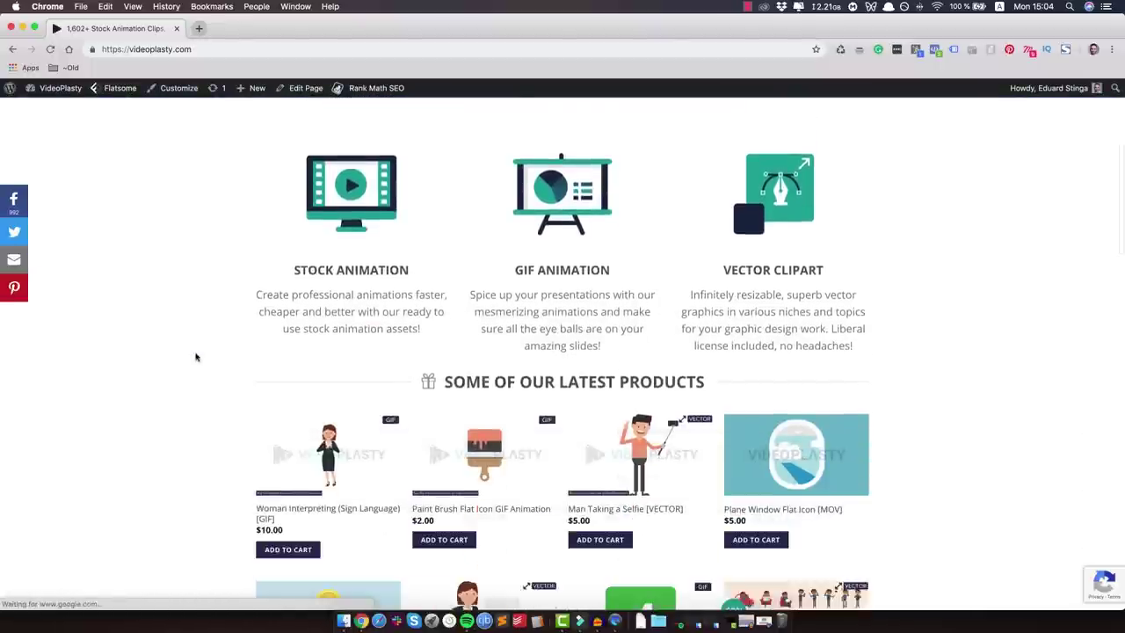
pyautogui.scroll(-5, 196, 357)
pyautogui.scroll(10, 196, 357)
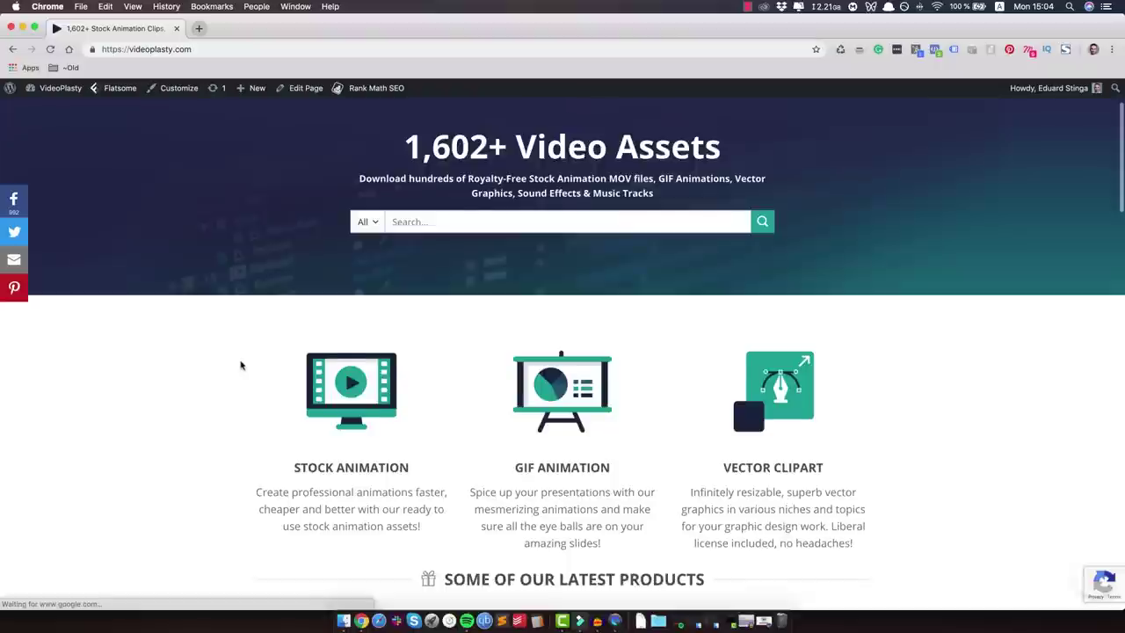
pyautogui.scroll(-2, 240, 364)
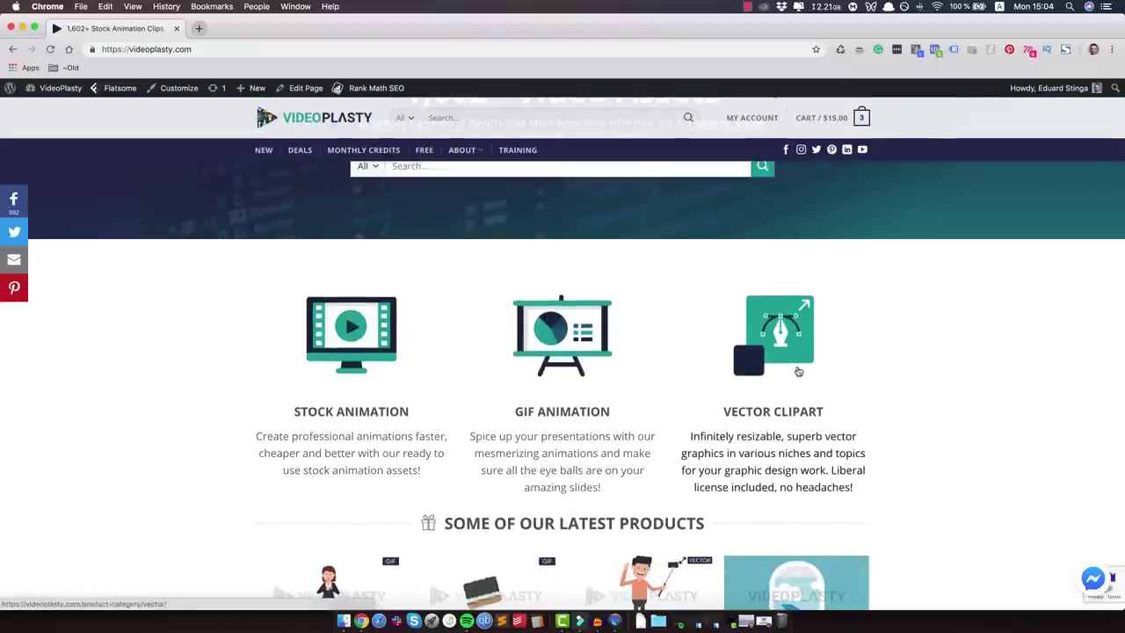
pyautogui.scroll(2, 492, 427)
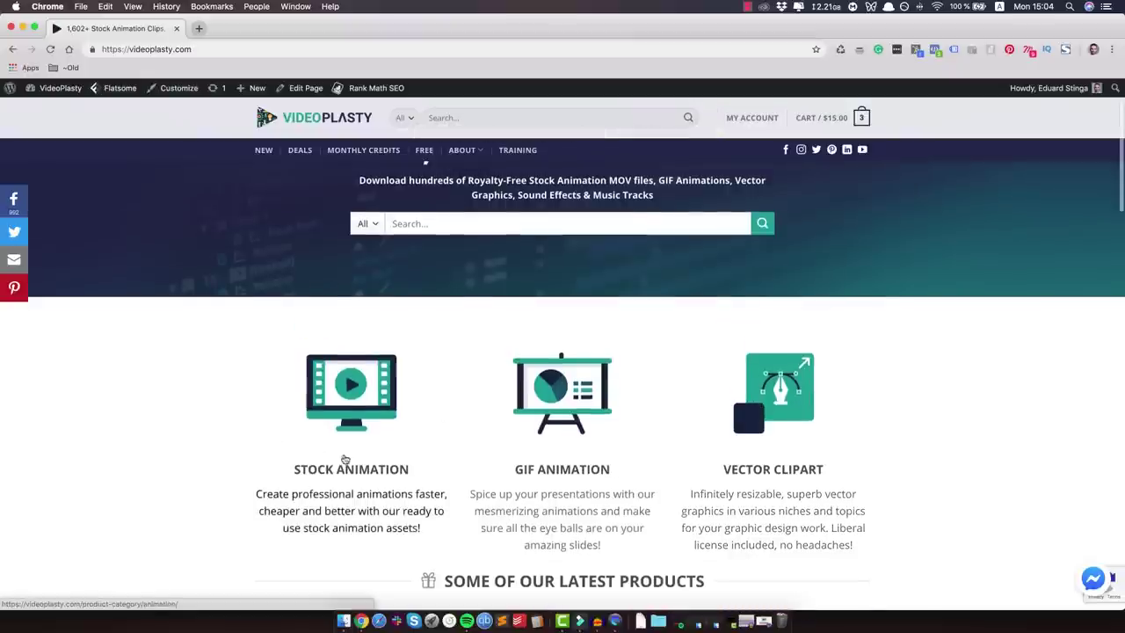
pyautogui.click(342, 399)
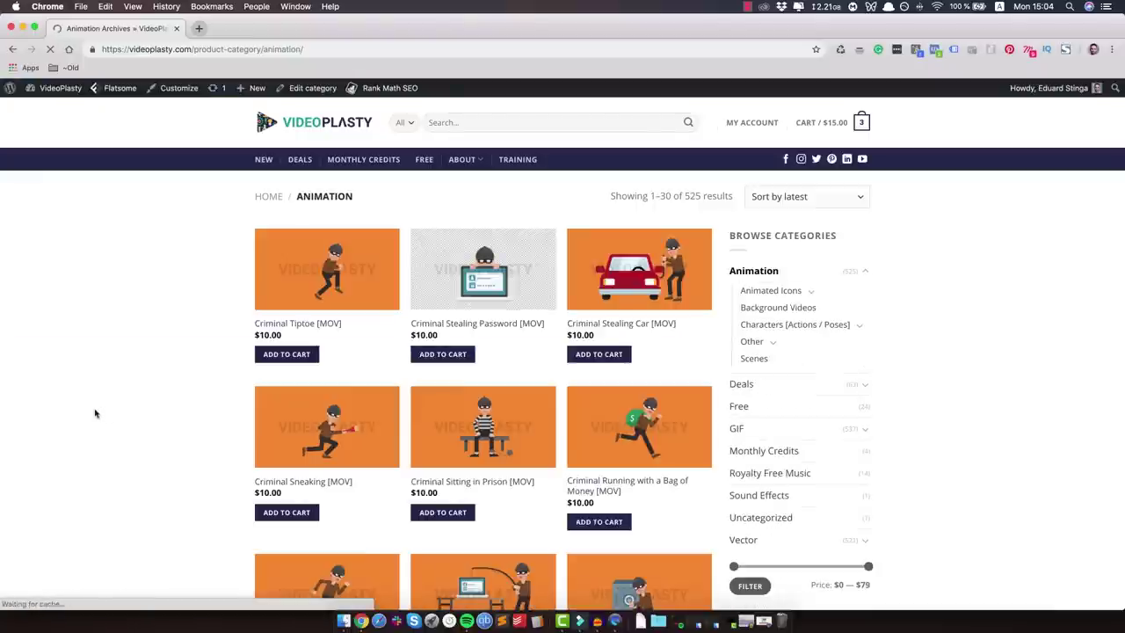
# - Scroll the Animation grid and go to page 4 of the listings
pyautogui.scroll(-5, 95, 413)
pyautogui.scroll(-5, 96, 419)
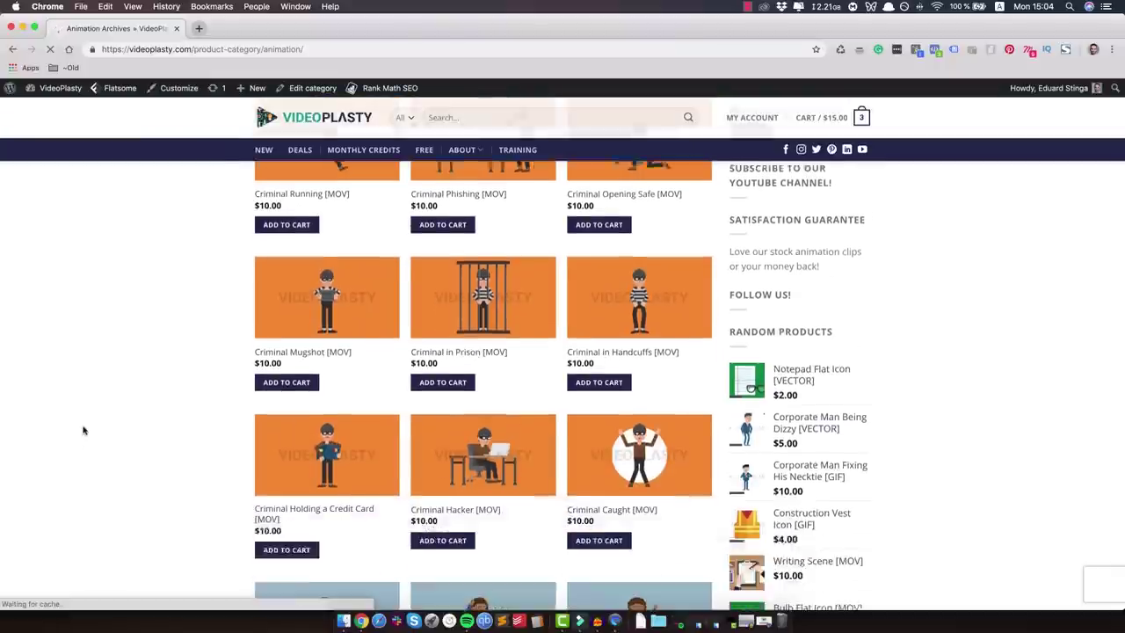
pyautogui.scroll(-2, 81, 426)
pyautogui.scroll(-2, 73, 420)
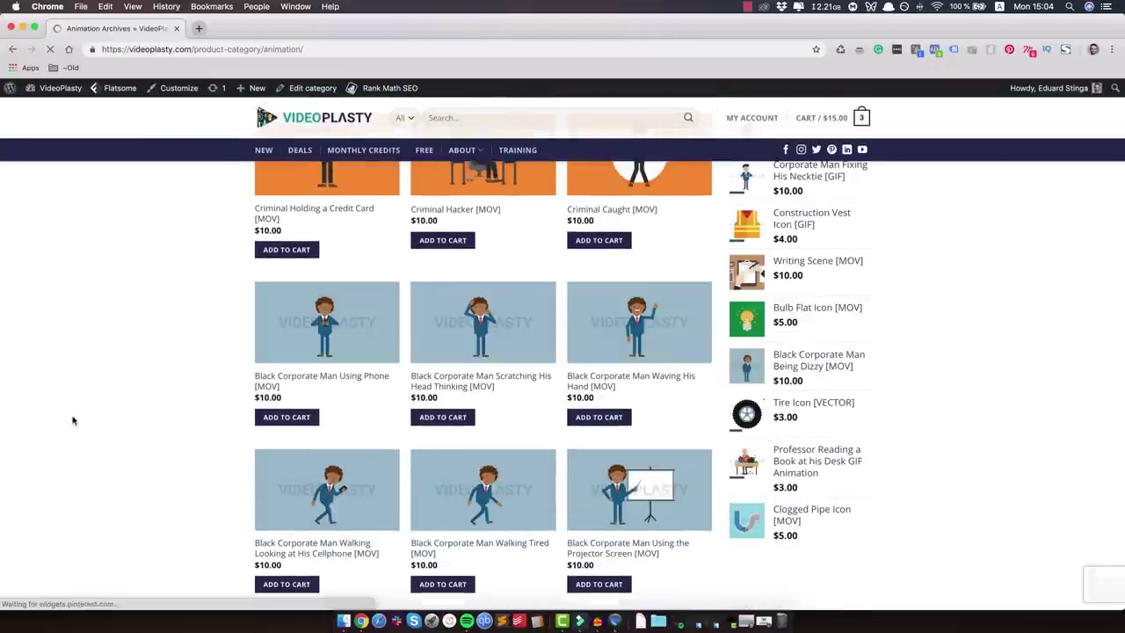
pyautogui.scroll(-1, 73, 420)
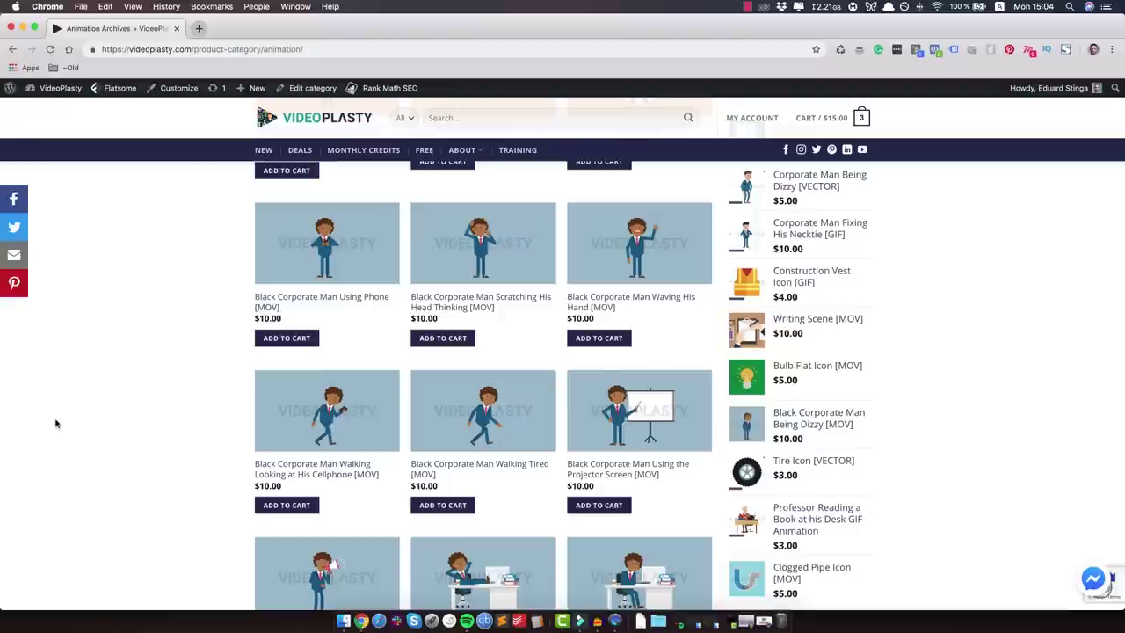
pyautogui.scroll(-5, 55, 424)
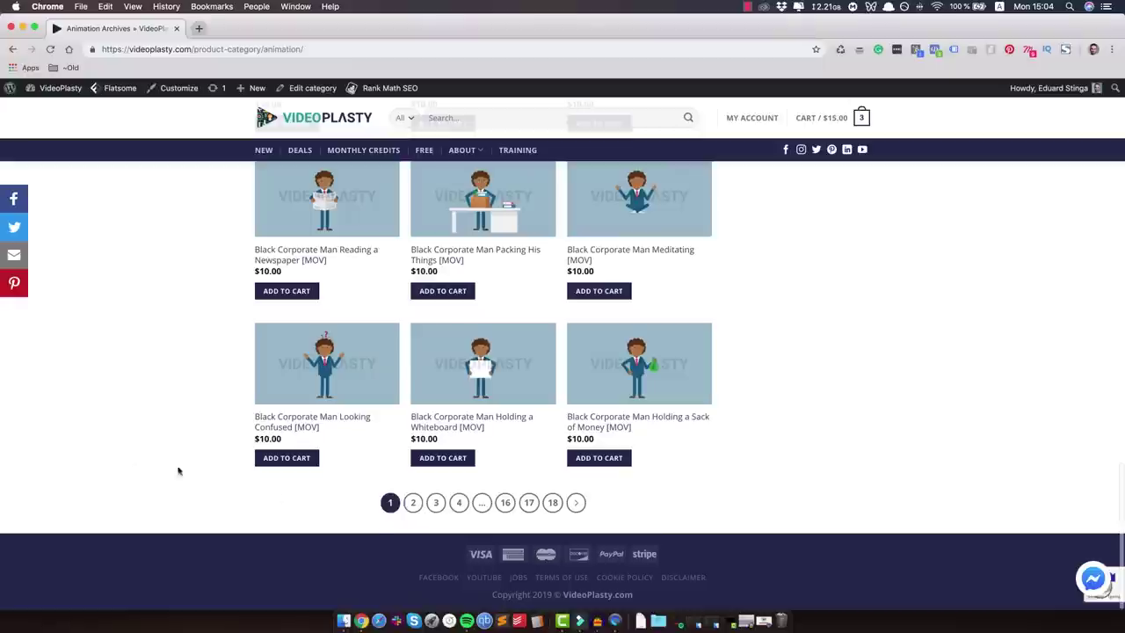
pyautogui.click(459, 501)
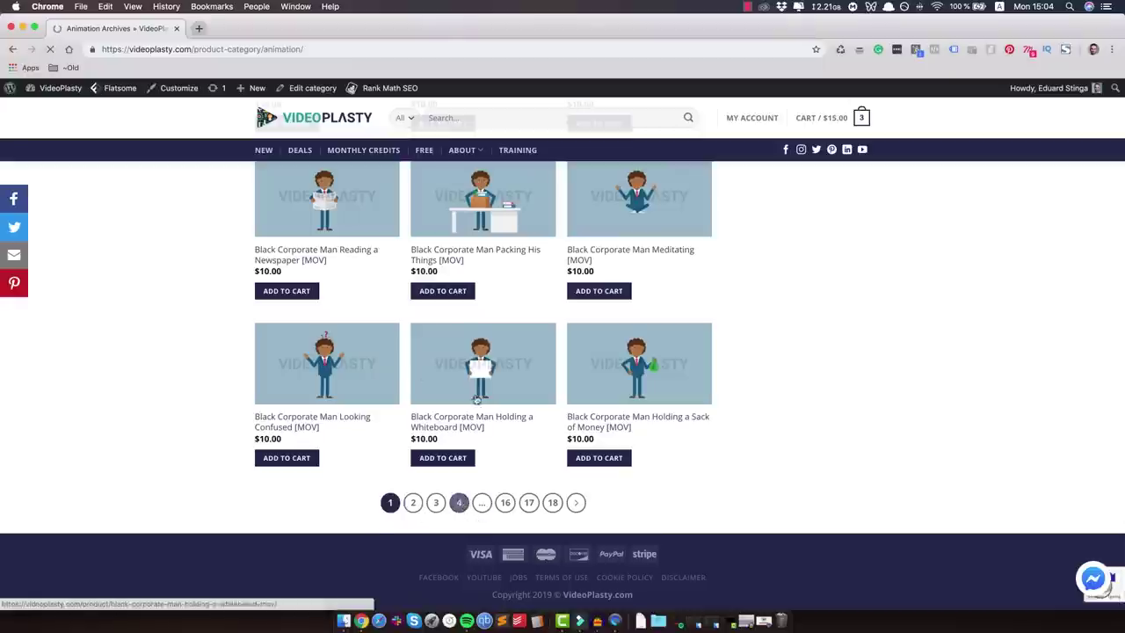
# - Browse the page 4 results and expand the Other category into Hand Gestures and Objects
pyautogui.scroll(5, 111, 417)
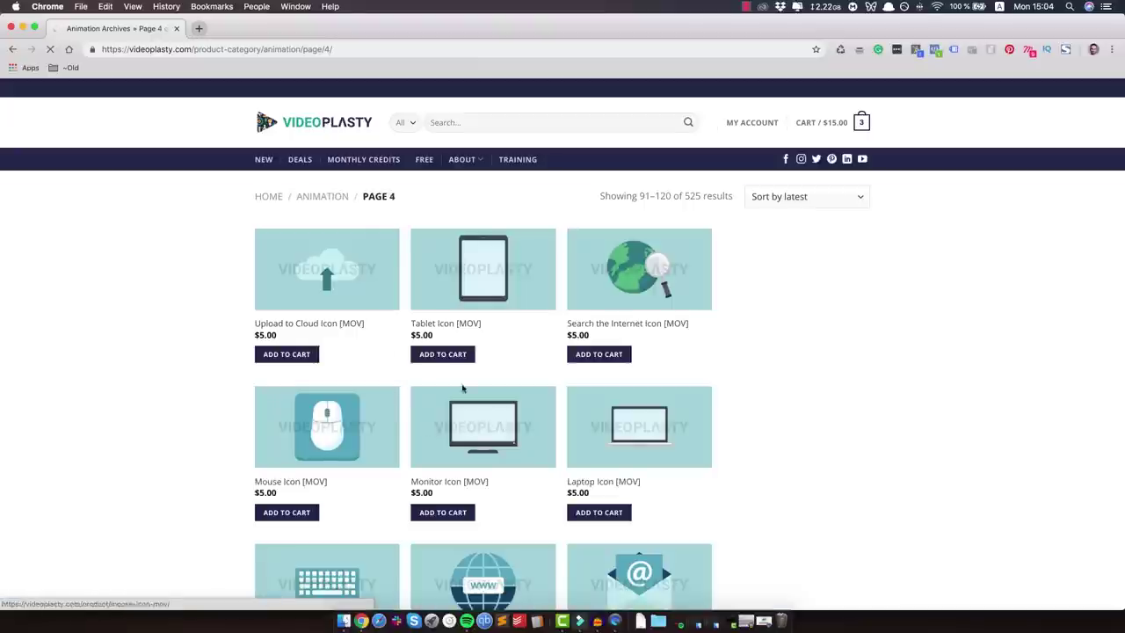
pyautogui.scroll(-3, 462, 387)
pyautogui.scroll(-2, 457, 299)
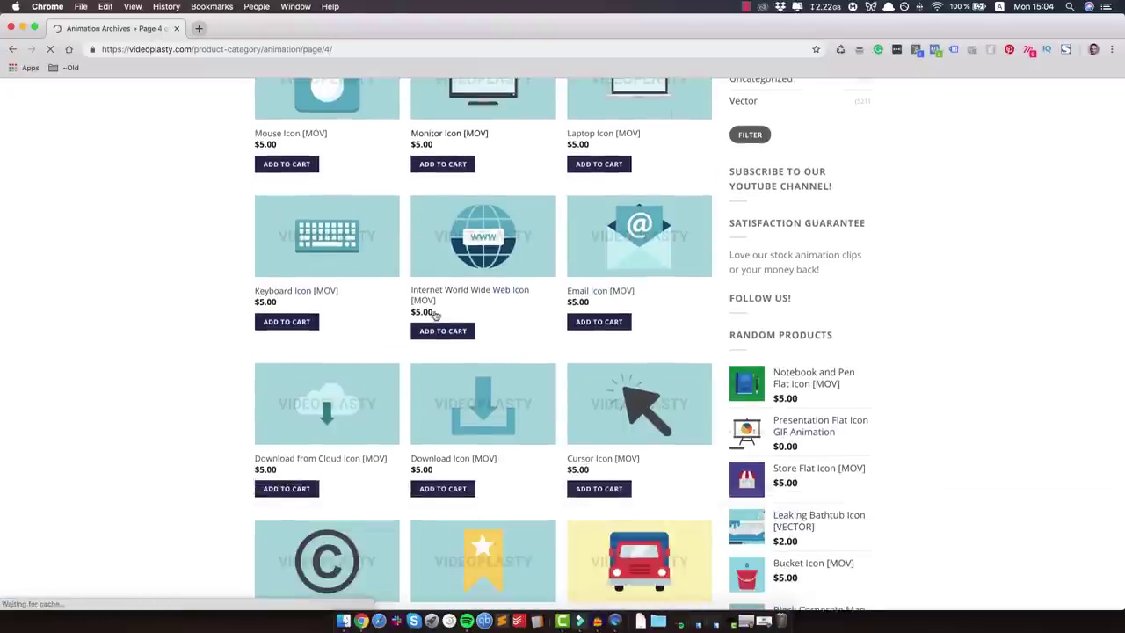
pyautogui.scroll(-8, 430, 334)
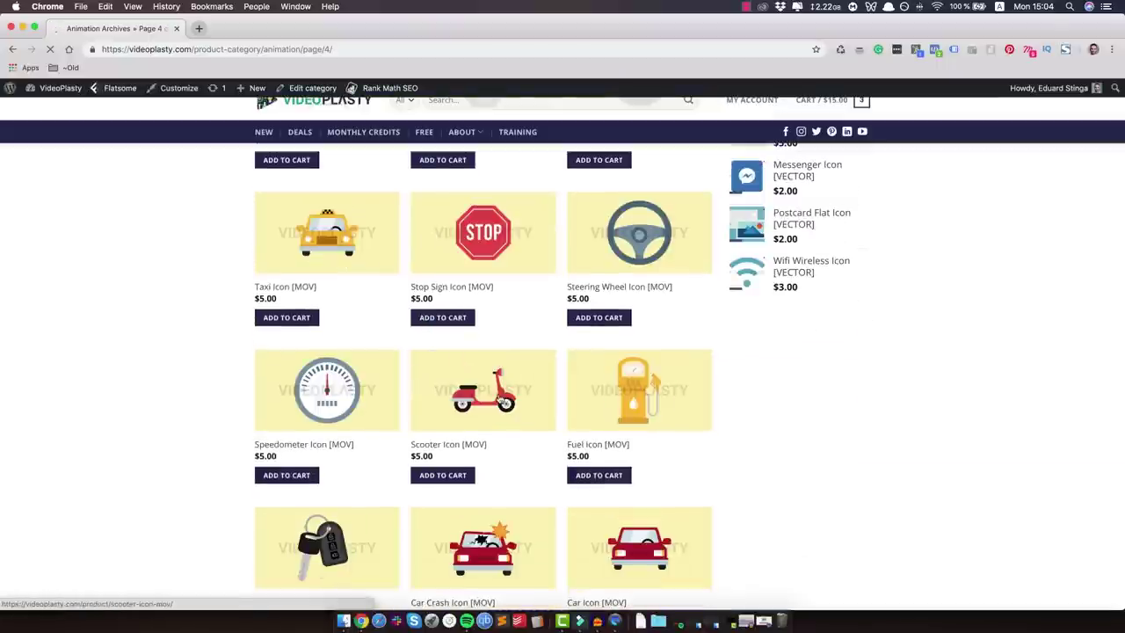
pyautogui.scroll(-5, 387, 383)
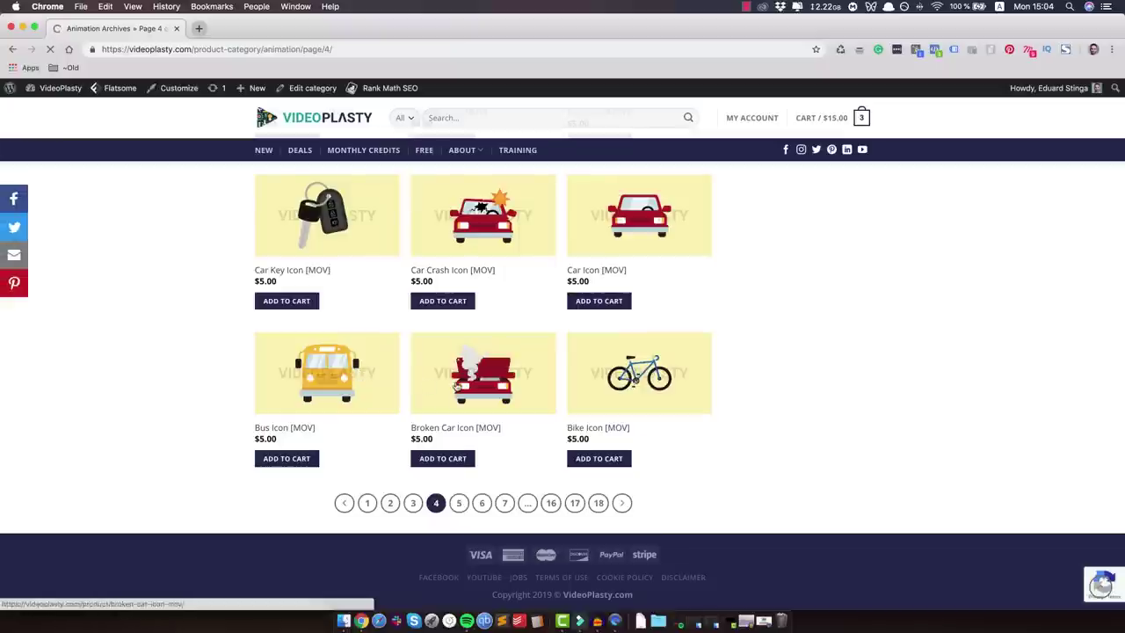
pyautogui.scroll(5, 522, 378)
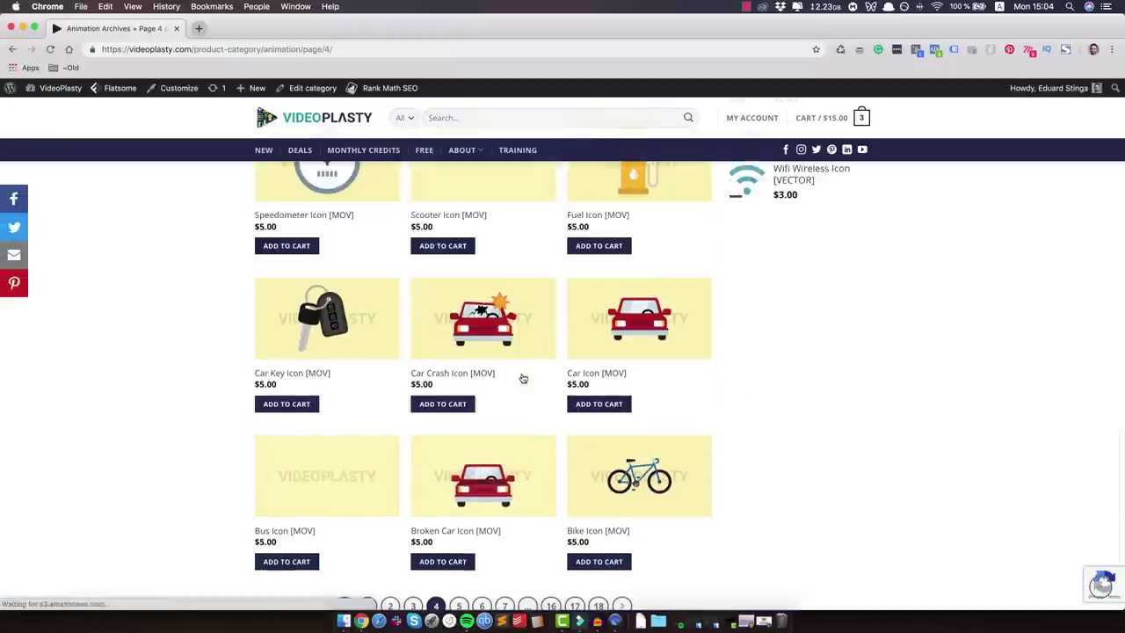
pyautogui.scroll(10, 757, 402)
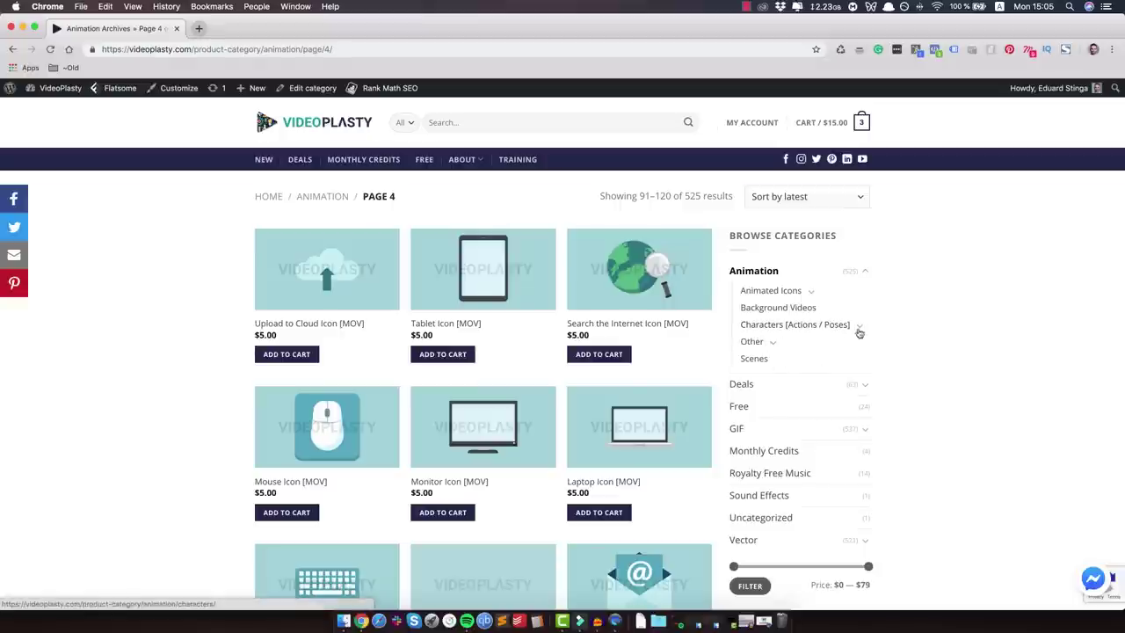
pyautogui.click(773, 342)
pyautogui.scroll(-2, 132, 296)
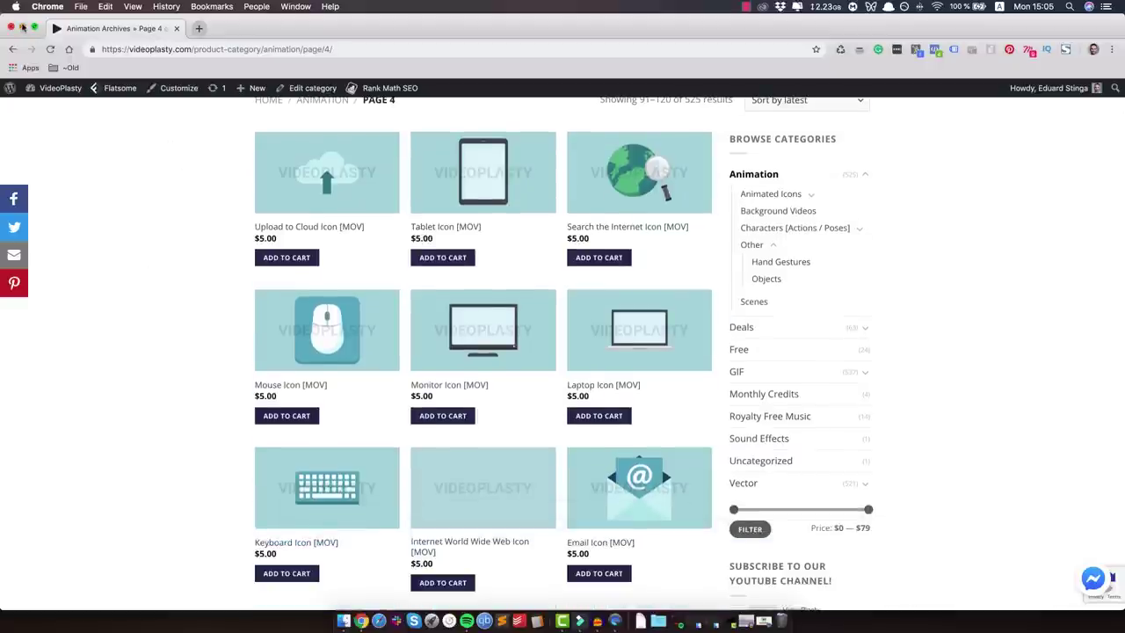
# - Minimize Chrome to bring the Filmora9 Untitled project back to the front
pyautogui.click(22, 27)
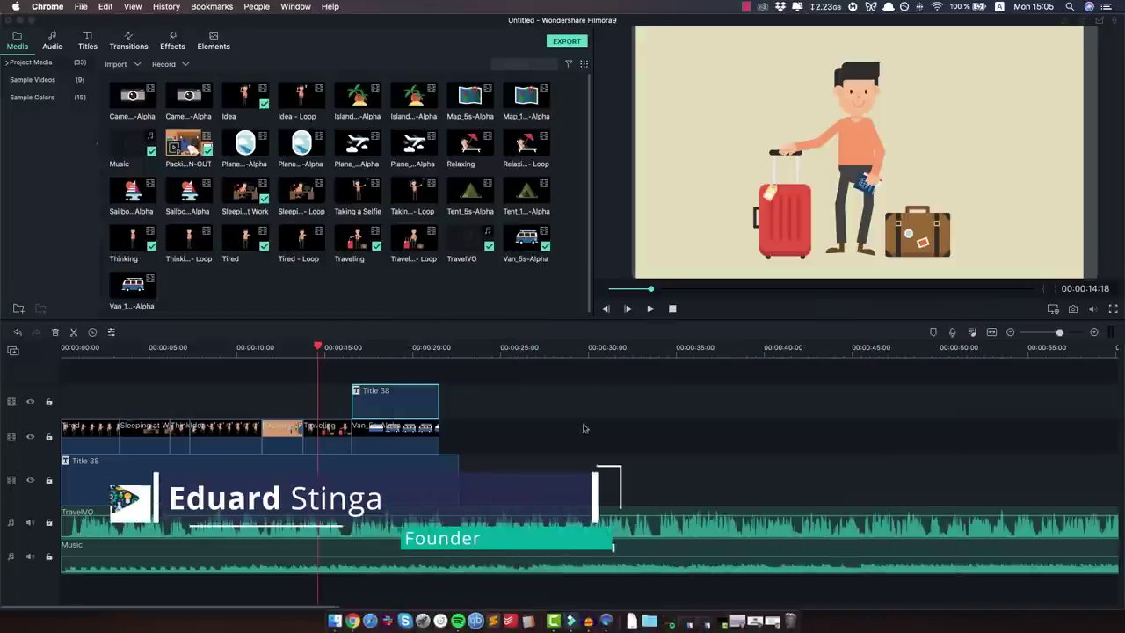